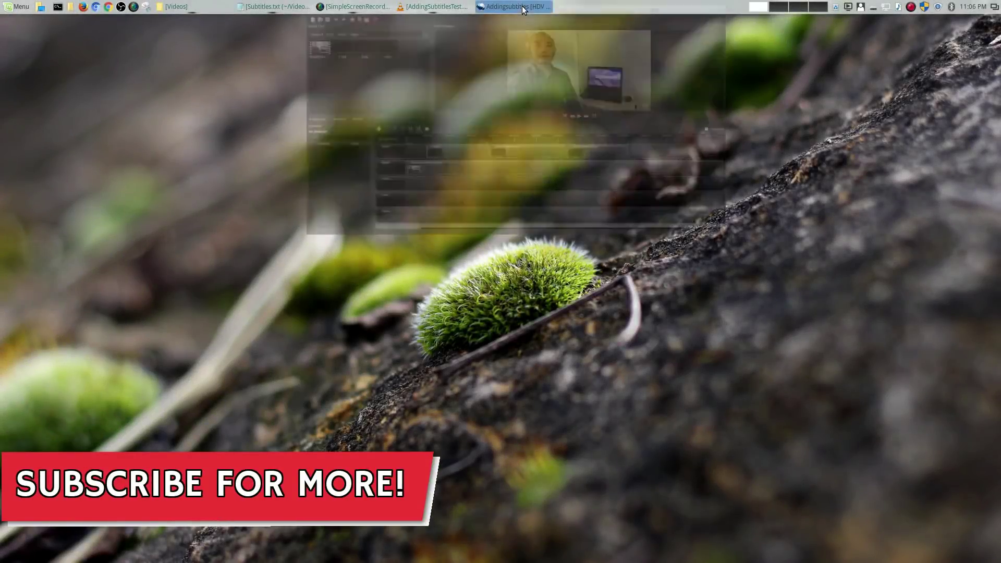
# Play the opening of AddingSubtitlesTest.mp4 in VLC media player, rewind it to the start and return to the OpenShot project
pyautogui.click(521, 6)
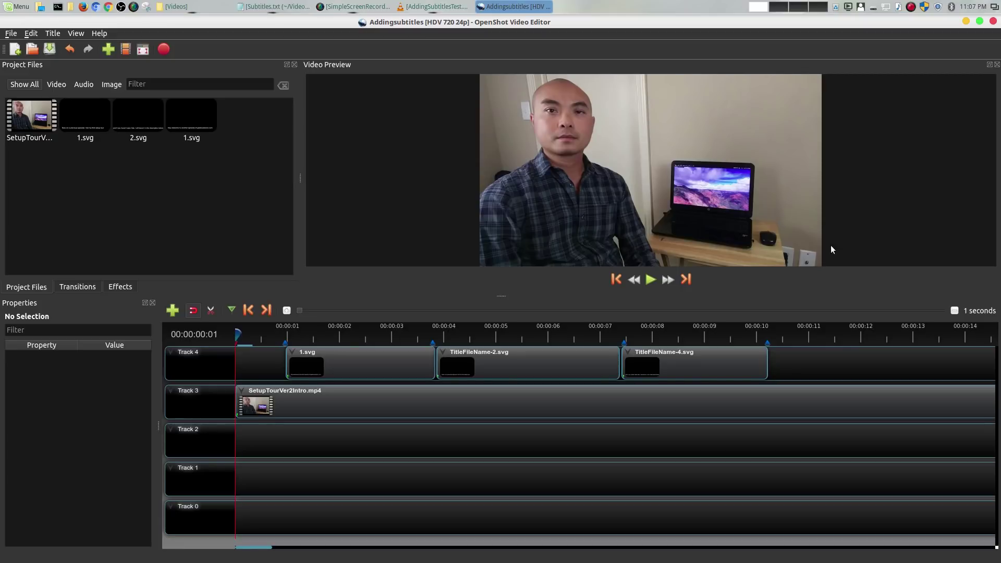
pyautogui.click(435, 6)
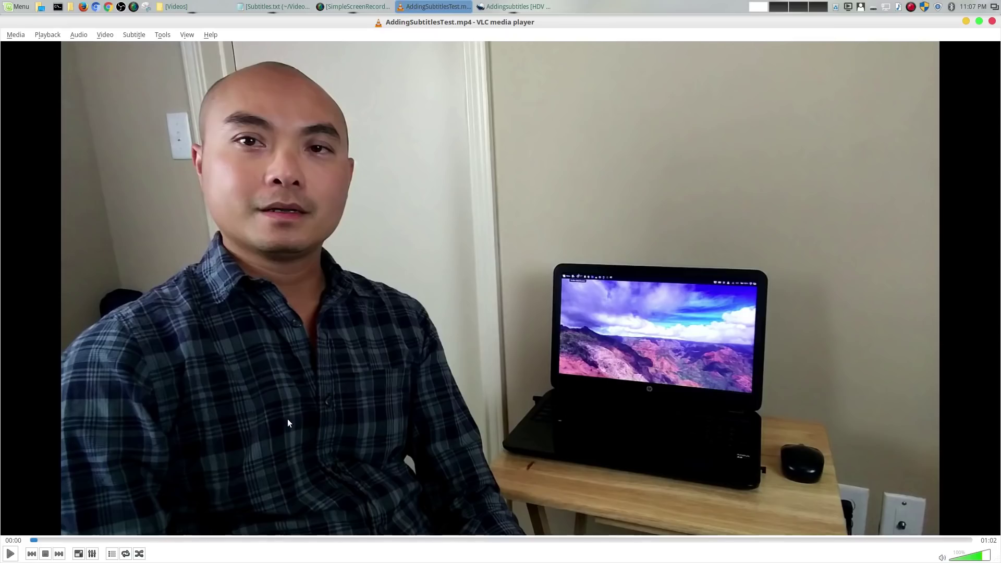
pyautogui.click(11, 554)
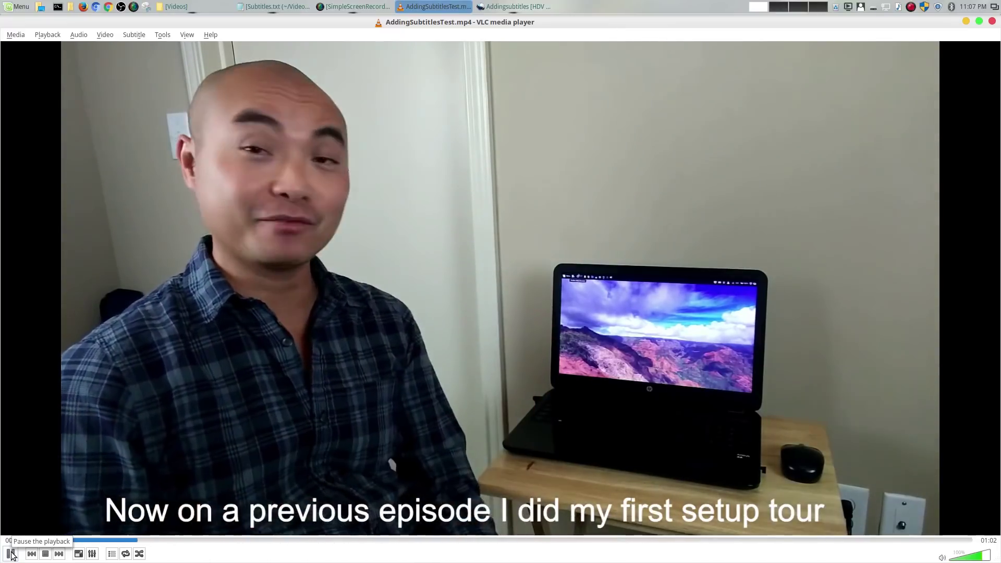
pyautogui.click(11, 553)
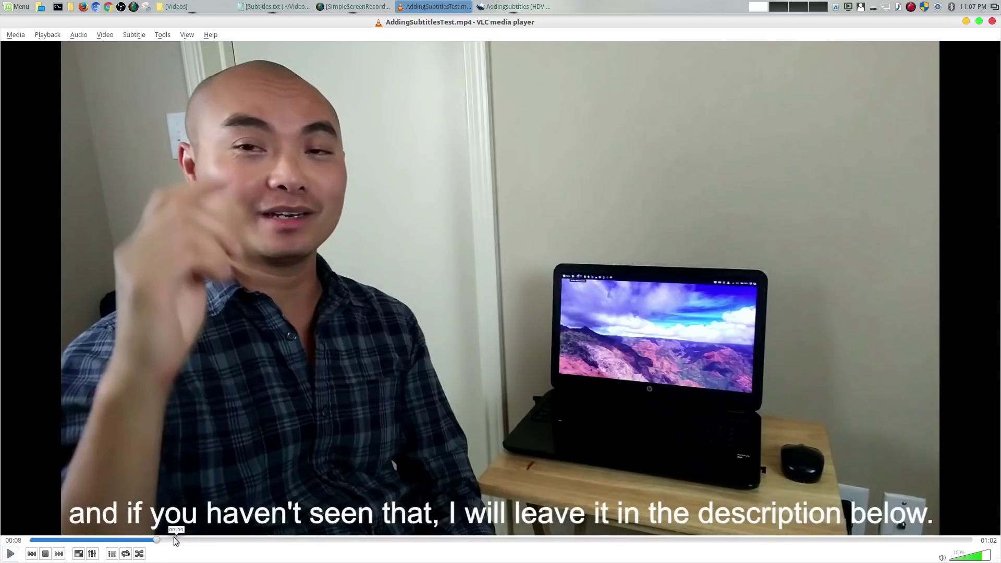
pyautogui.moveTo(157, 540); pyautogui.dragTo(36, 542)
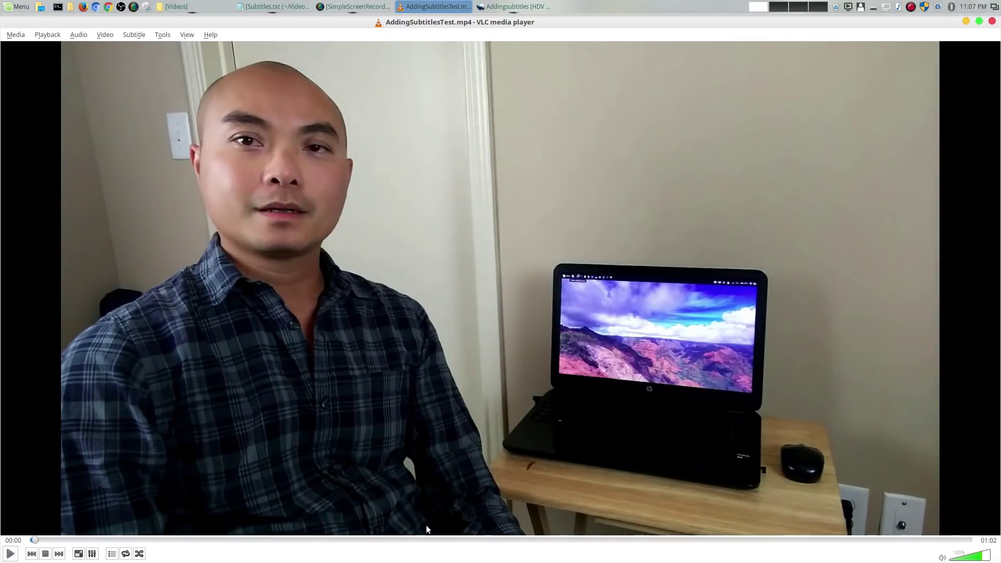
pyautogui.click(966, 22)
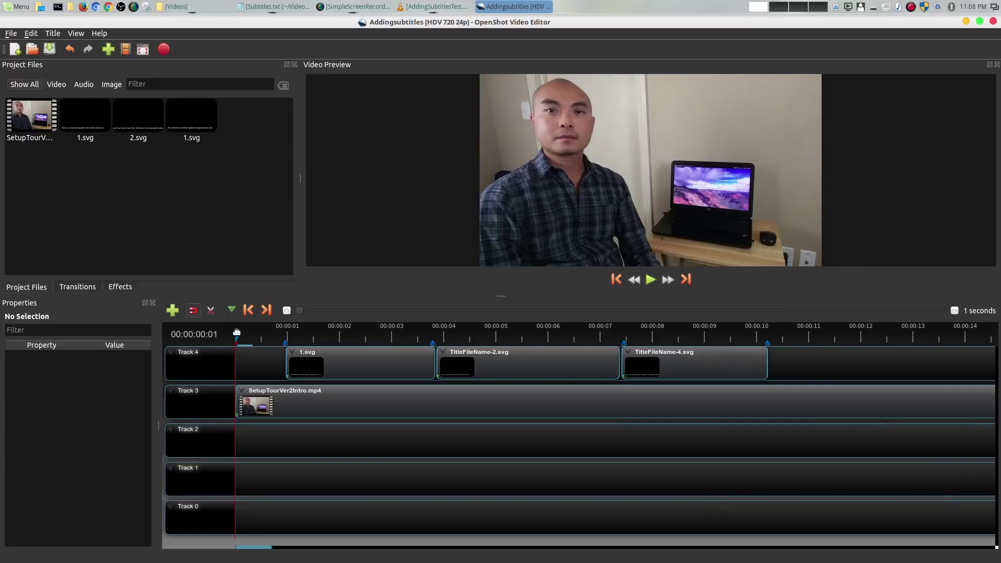
# Move the playhead to 00:00:00:14 and show the waveform of the SetupTourVer2Intro.mp4 clip on Track 3
pyautogui.moveTo(237, 332); pyautogui.dragTo(263, 334)
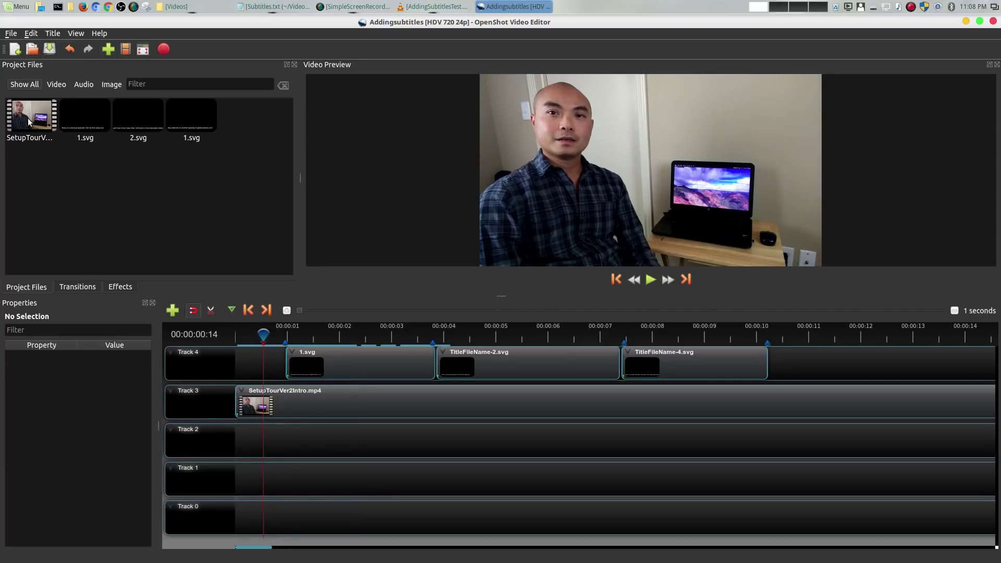
pyautogui.click(357, 407)
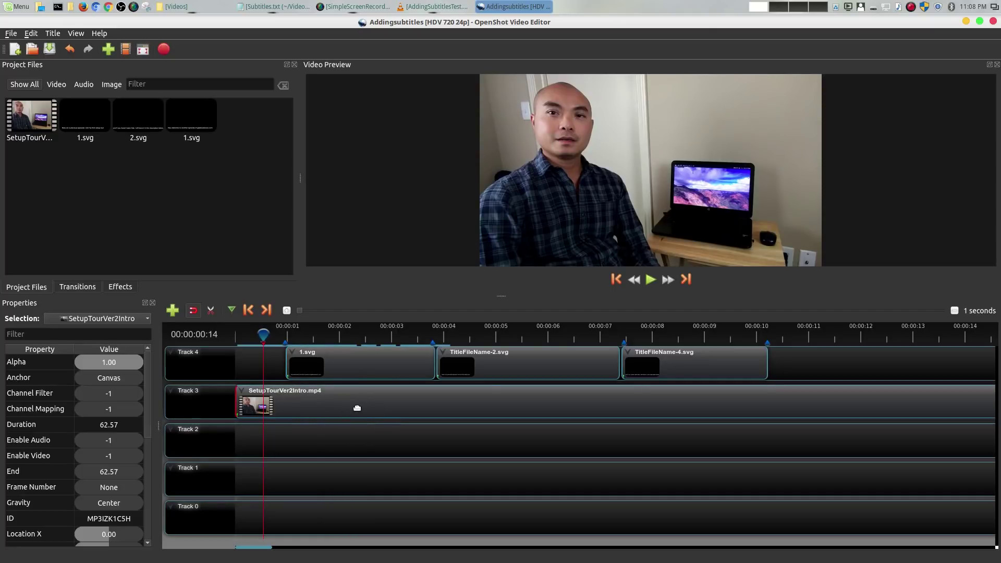
pyautogui.rightClick(357, 407)
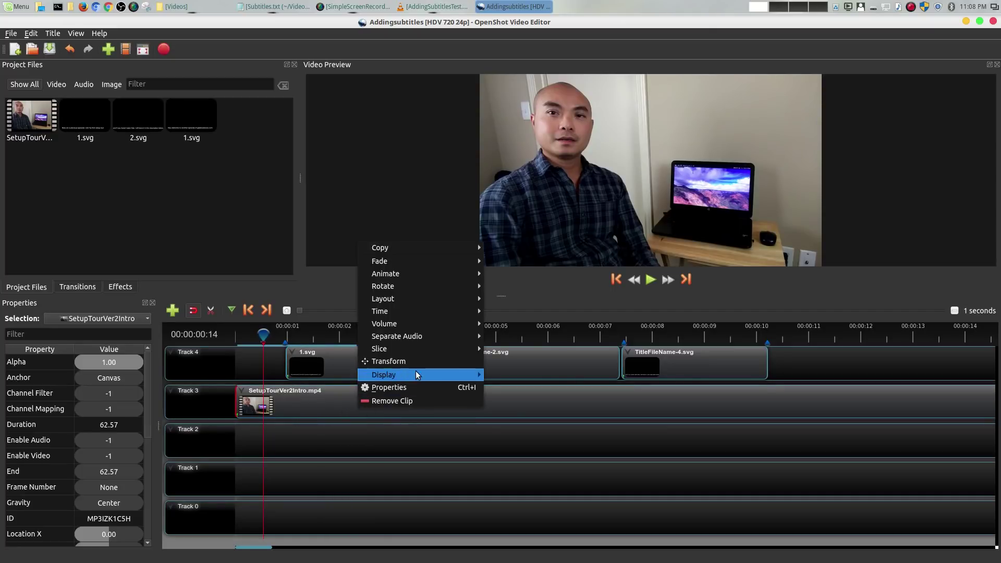
pyautogui.moveTo(415, 371)
pyautogui.click(527, 378)
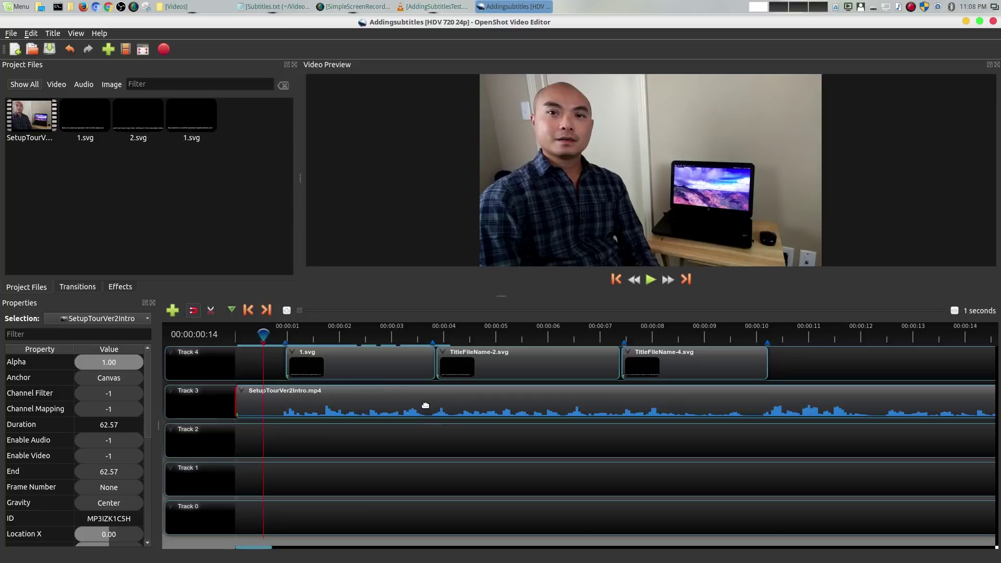
# Scrub the playhead between the first two markers to check where speech and the 1.svg subtitle start and end
pyautogui.moveTo(264, 332); pyautogui.dragTo(433, 334)
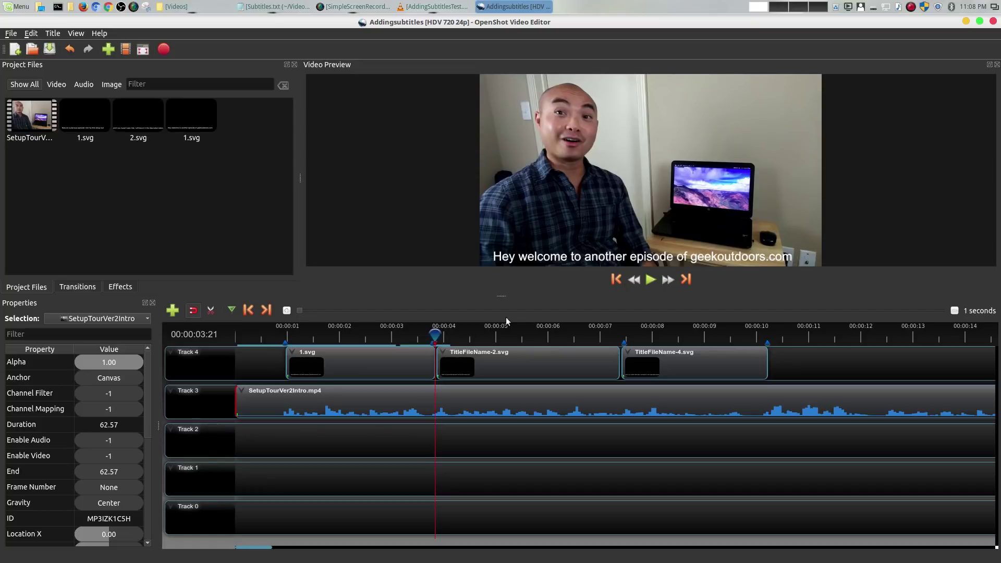
pyautogui.moveTo(437, 334); pyautogui.dragTo(269, 334)
pyautogui.click(404, 336)
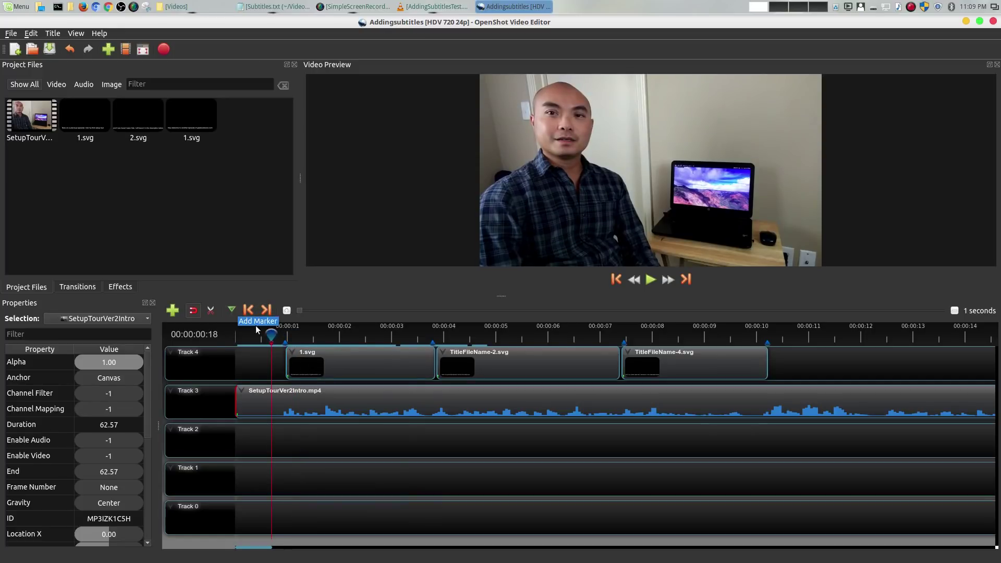
pyautogui.moveTo(268, 334); pyautogui.dragTo(284, 334)
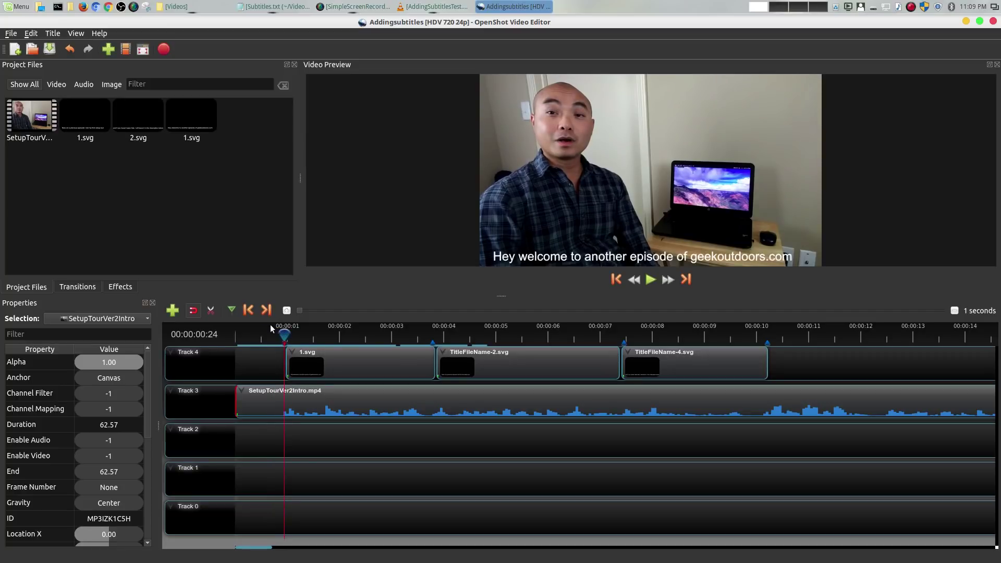
pyautogui.moveTo(284, 334); pyautogui.dragTo(434, 334)
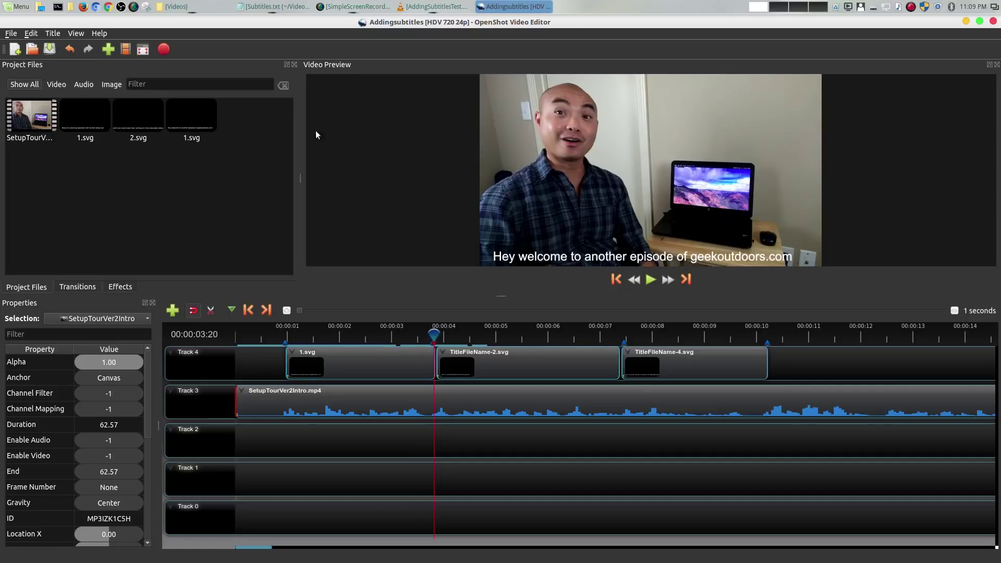
# Review the subtitle lines in Subtitles.txt one by one, then return to the OpenShot project
pyautogui.click(286, 5)
pyautogui.moveTo(442, 84); pyautogui.dragTo(681, 98)
pyautogui.moveTo(672, 133); pyautogui.dragTo(458, 132)
pyautogui.moveTo(670, 149); pyautogui.dragTo(457, 150)
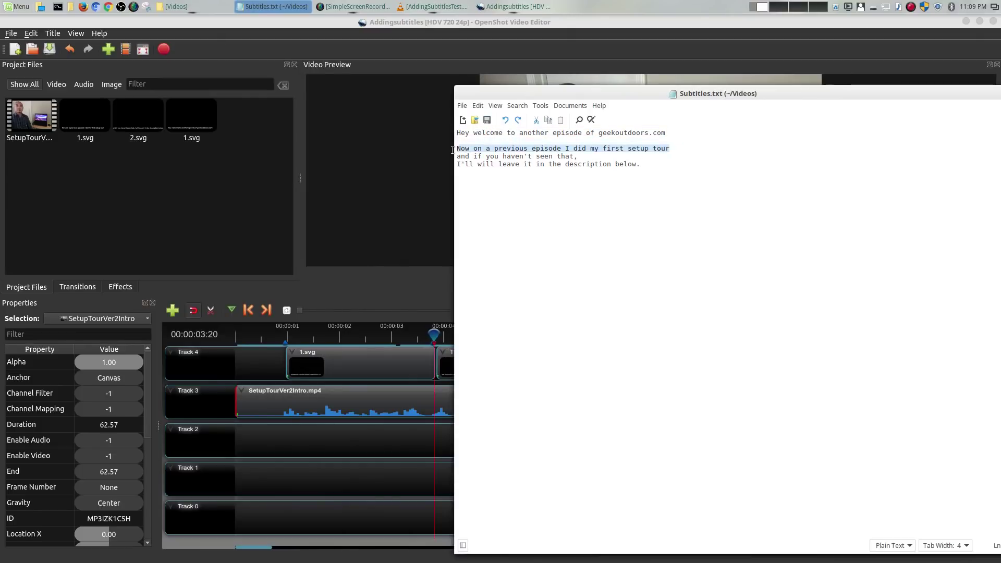
pyautogui.tripleClick(527, 157)
pyautogui.click(574, 164)
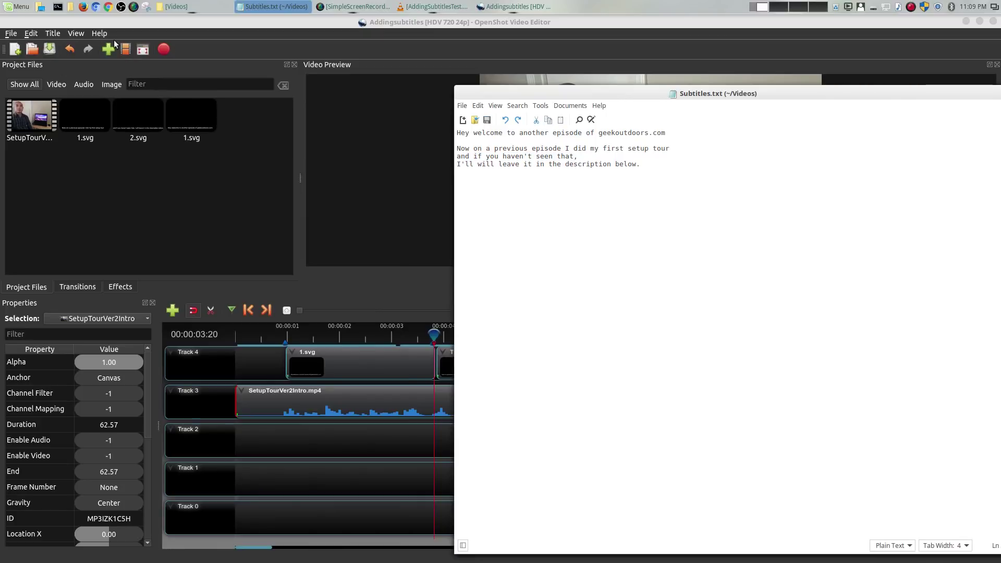
pyautogui.moveTo(951, 95); pyautogui.dragTo(642, 100)
pyautogui.click(717, 98)
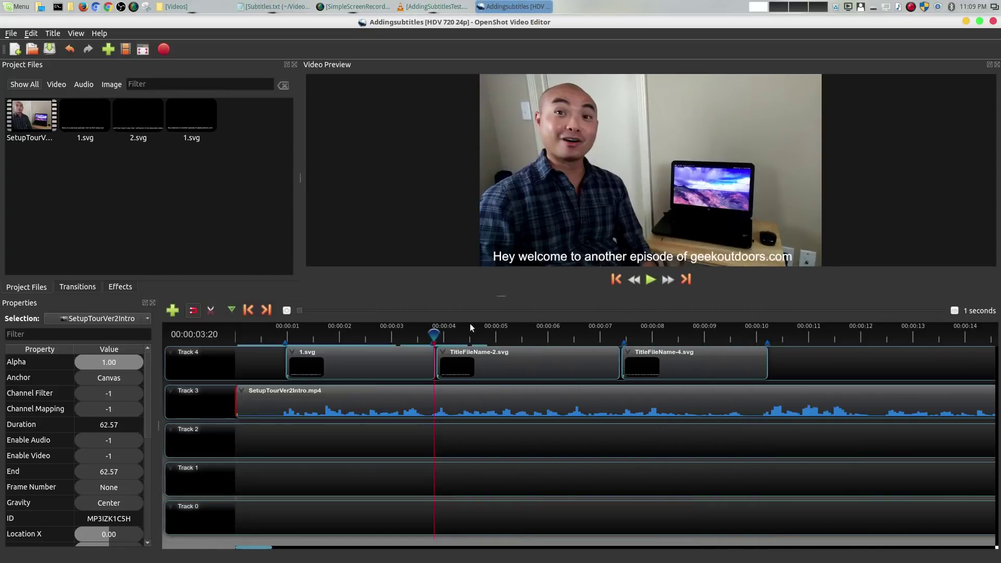
# Compare the waveform with the subtitle clips at wide and 1-second timeline scales, scrubbing through the first subtitle to 00:00:03:15
pyautogui.moveTo(434, 334); pyautogui.dragTo(278, 328)
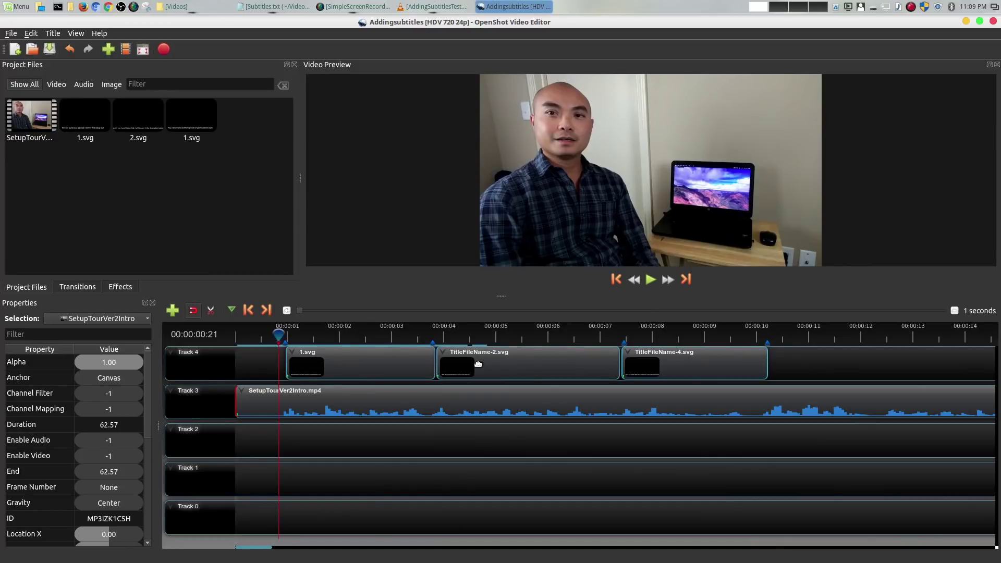
pyautogui.scroll(2, 302, 307)
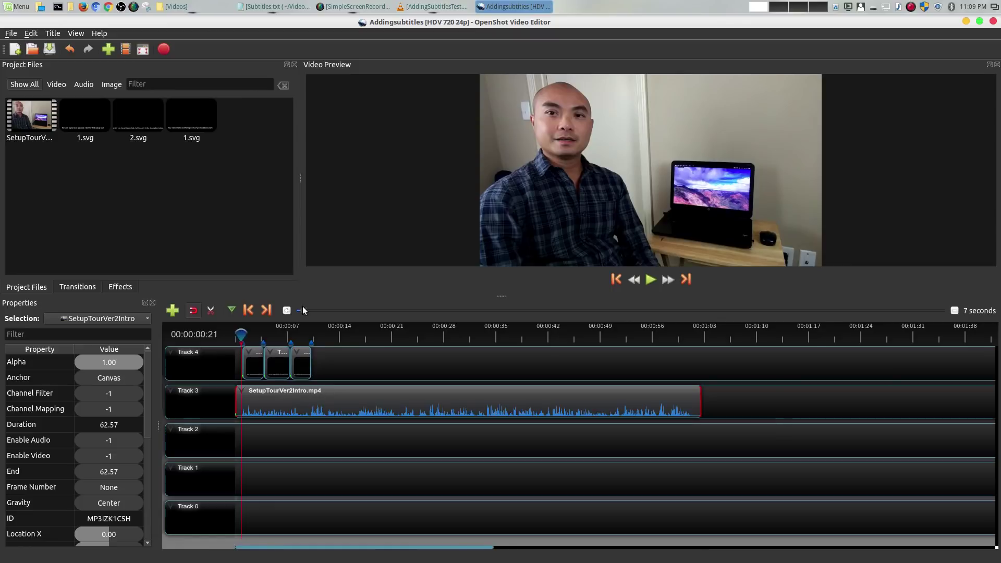
pyautogui.scroll(1, 302, 306)
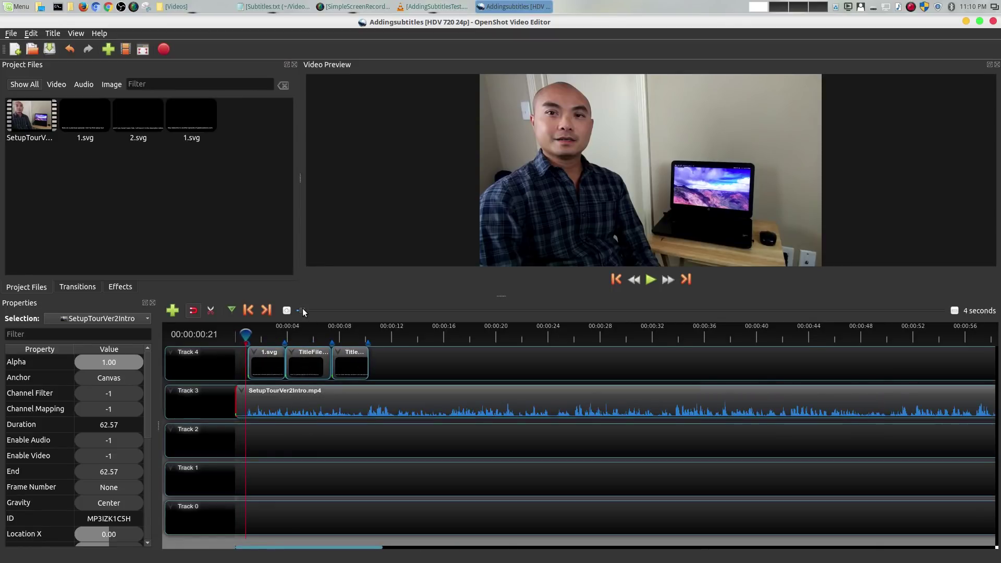
pyautogui.scroll(-3, 301, 308)
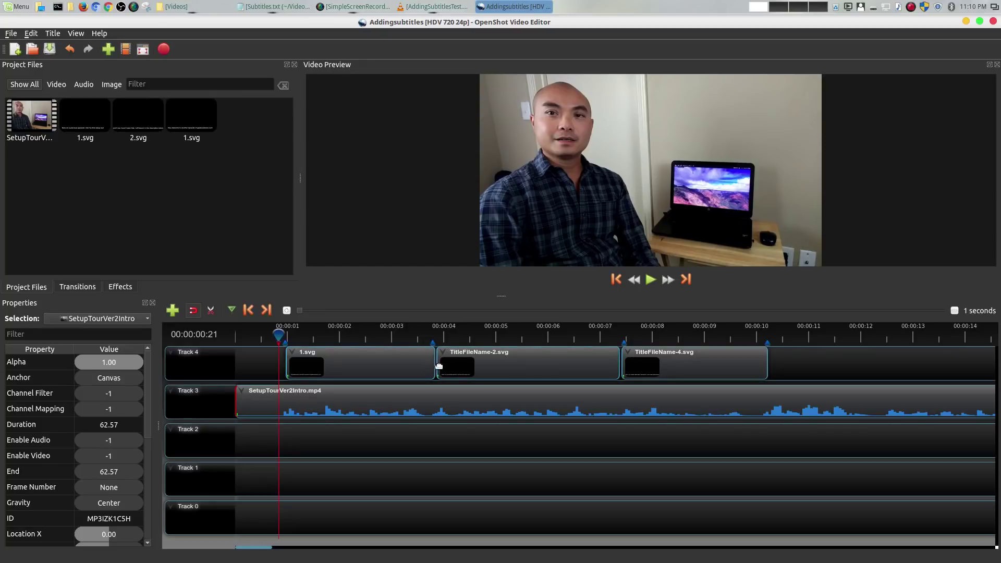
pyautogui.moveTo(279, 335); pyautogui.dragTo(422, 335)
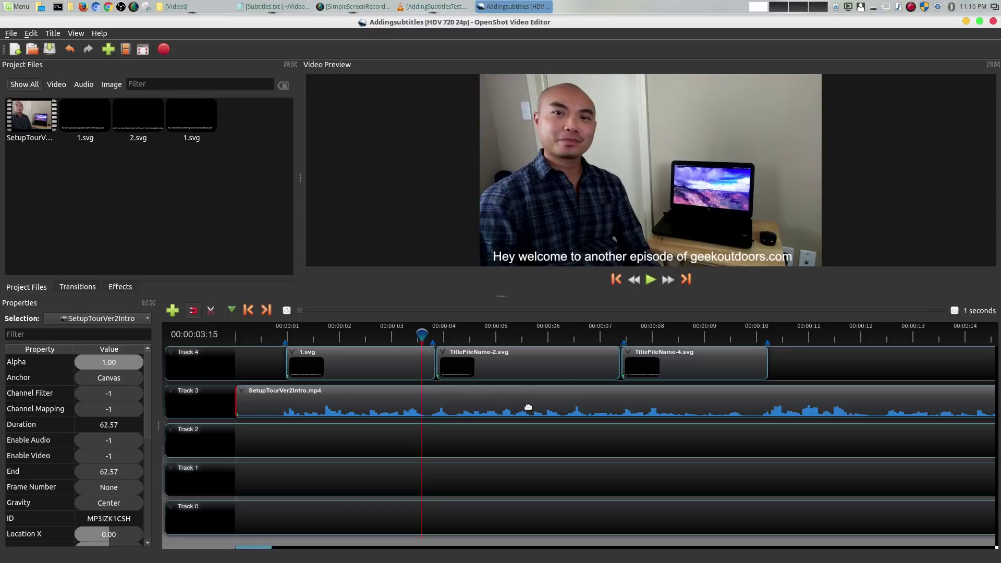
# Select the TitleFileName-2.svg clip and play back the transition from the first to the second subtitle, returning to 00:00:03:21
pyautogui.click(551, 370)
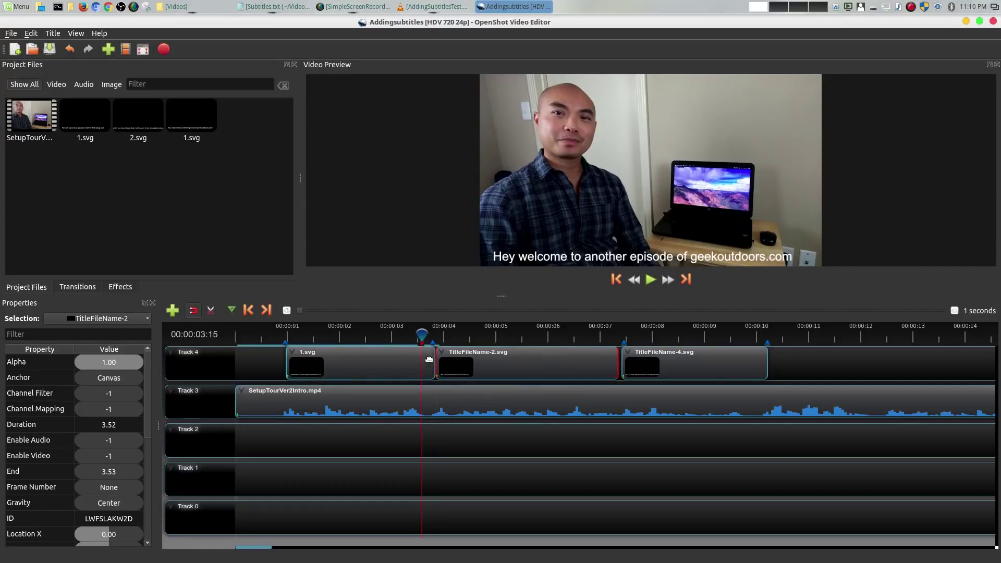
pyautogui.moveTo(420, 335); pyautogui.dragTo(375, 334)
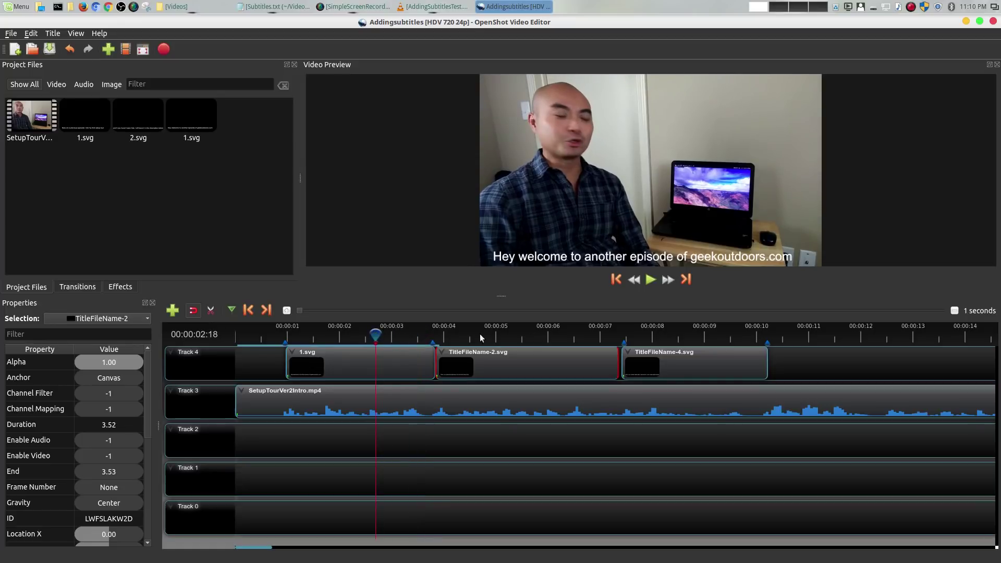
pyautogui.click(646, 287)
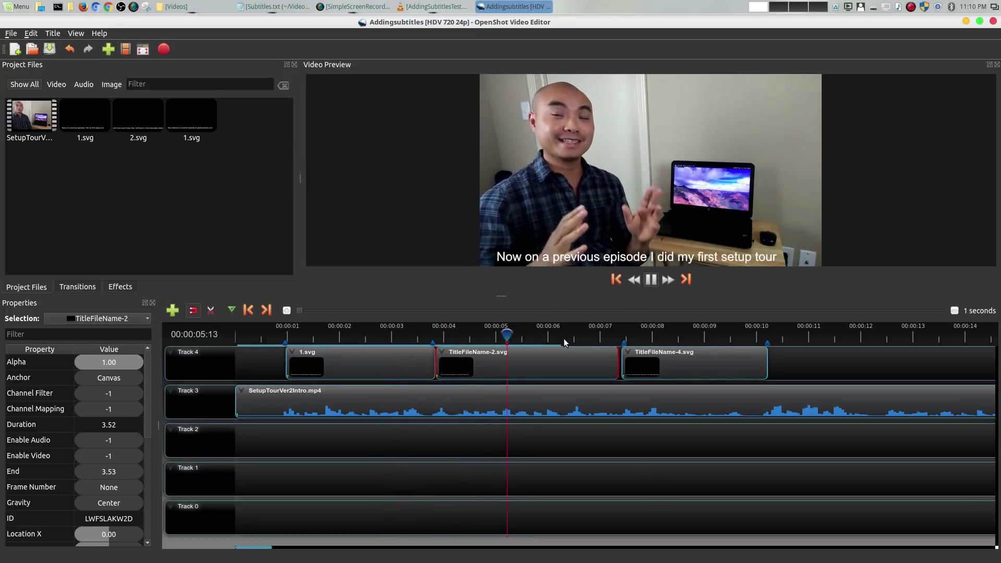
pyautogui.moveTo(538, 334); pyautogui.dragTo(443, 334)
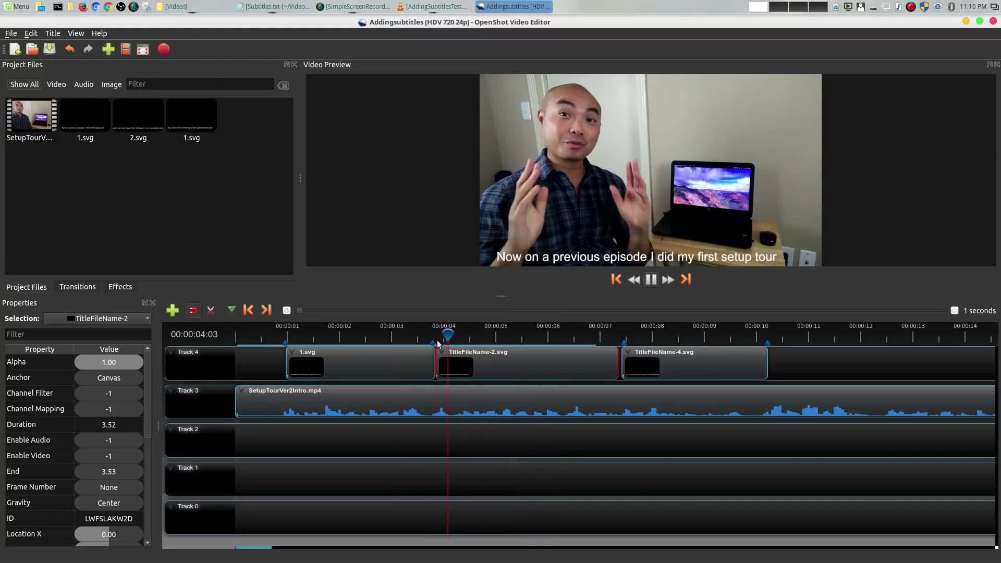
pyautogui.click(651, 282)
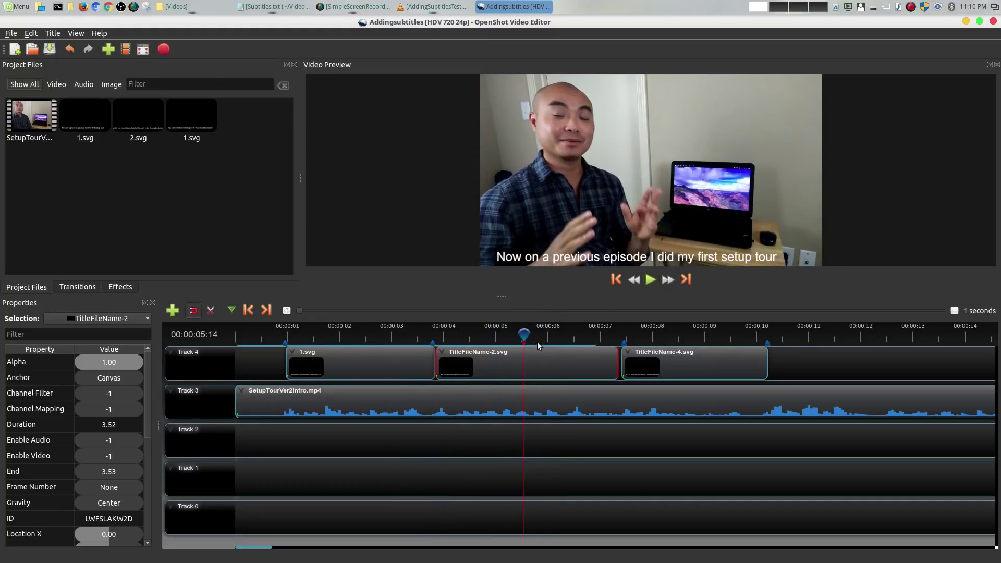
pyautogui.moveTo(520, 335); pyautogui.dragTo(434, 334)
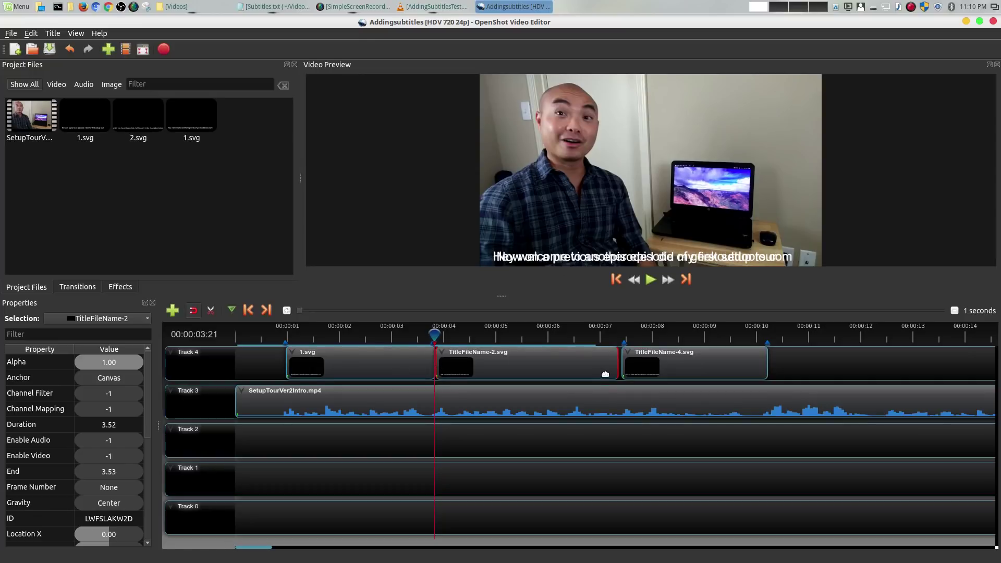
# Turn off timeline snapping and undo the last shift of the TitleFileName-2.svg clip on Track 4
pyautogui.click(198, 312)
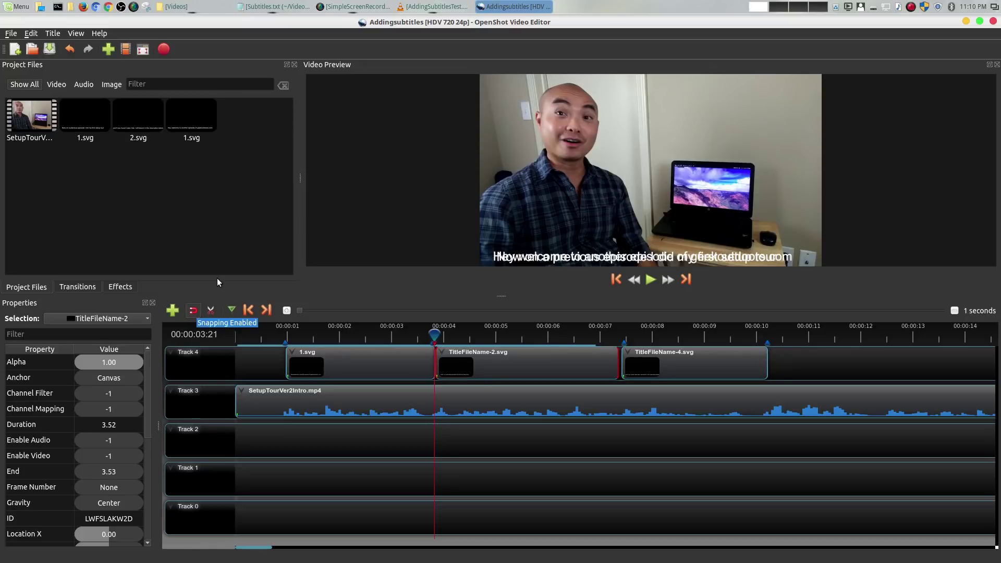
pyautogui.click(74, 55)
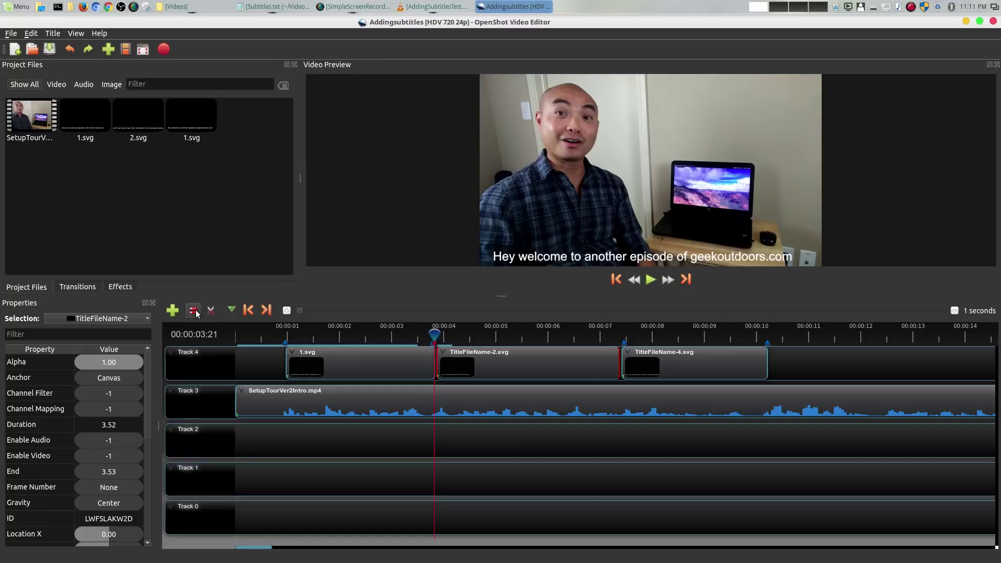
# Move the playhead to 00:00:00:22 and select each of the three subtitle clips on Track 4 in turn to inspect them
pyautogui.moveTo(435, 333); pyautogui.dragTo(281, 335)
pyautogui.click(560, 365)
pyautogui.click(684, 368)
pyautogui.click(395, 375)
pyautogui.click(538, 375)
pyautogui.click(700, 371)
pyautogui.click(526, 365)
pyautogui.click(351, 360)
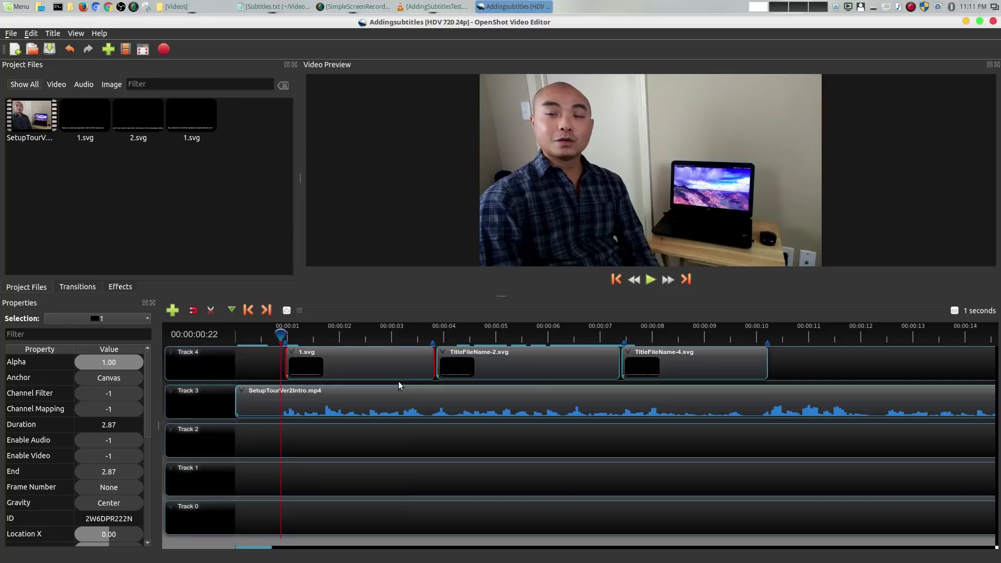
# Remove the 1.svg, TitleFileName-2.svg and TitleFileName-4.svg subtitle clips from Track 4
pyautogui.rightClick(382, 364)
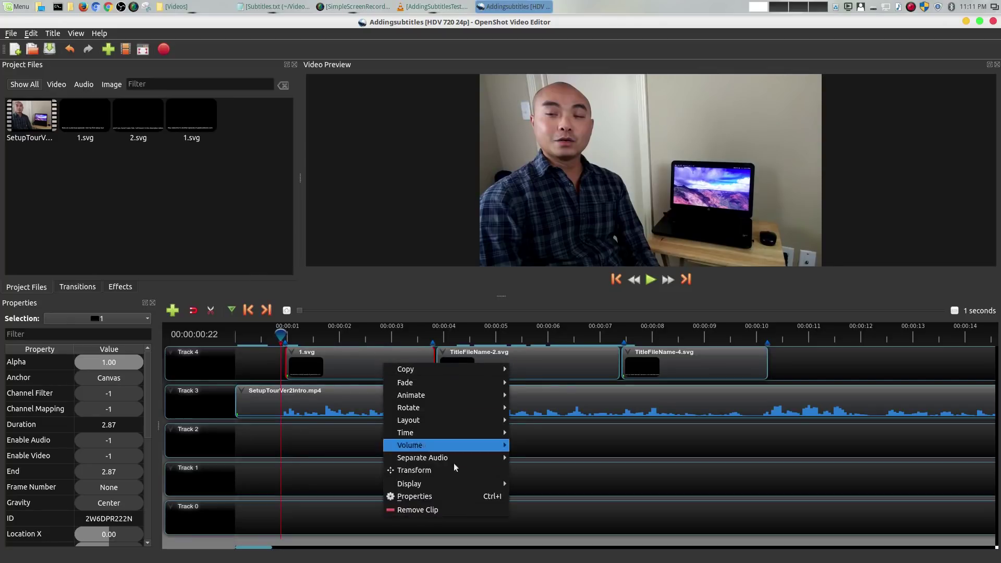
pyautogui.click(455, 505)
pyautogui.rightClick(512, 367)
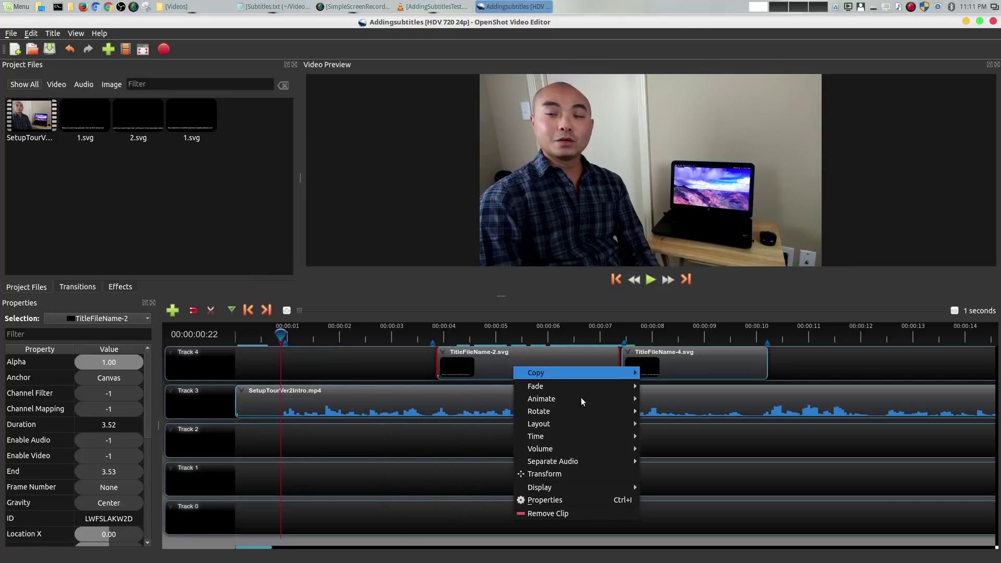
pyautogui.click(598, 512)
pyautogui.rightClick(680, 366)
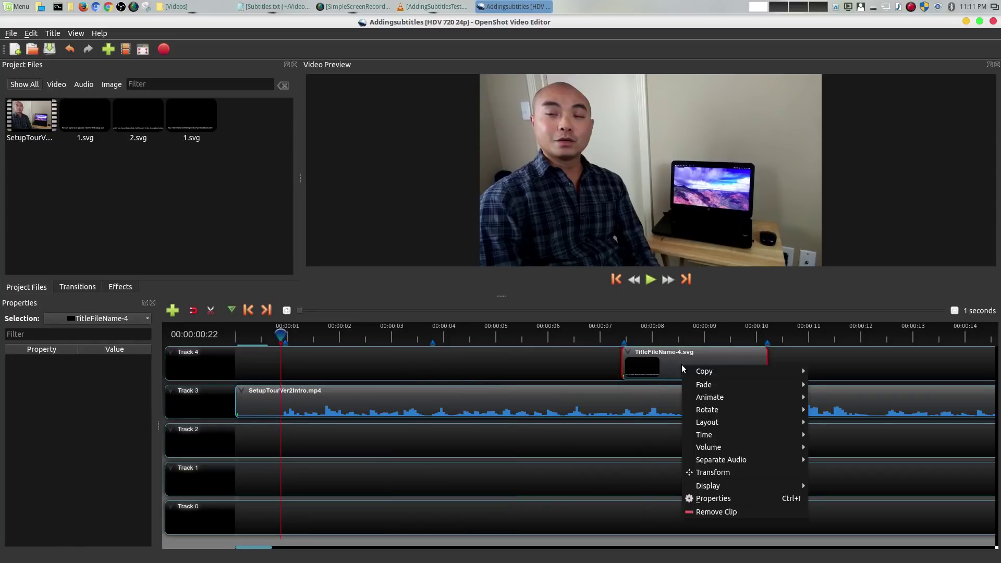
pyautogui.click(742, 511)
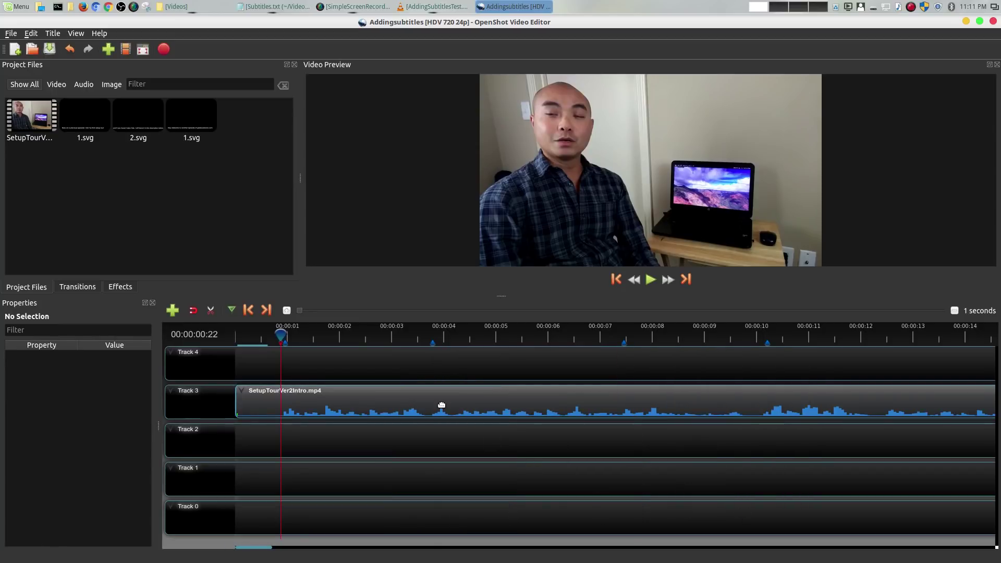
# Move the playhead to 00:00:00:19 and start a new title from the Footer 1 template with the file name Test1
pyautogui.click(278, 332)
pyautogui.moveTo(278, 332); pyautogui.dragTo(274, 332)
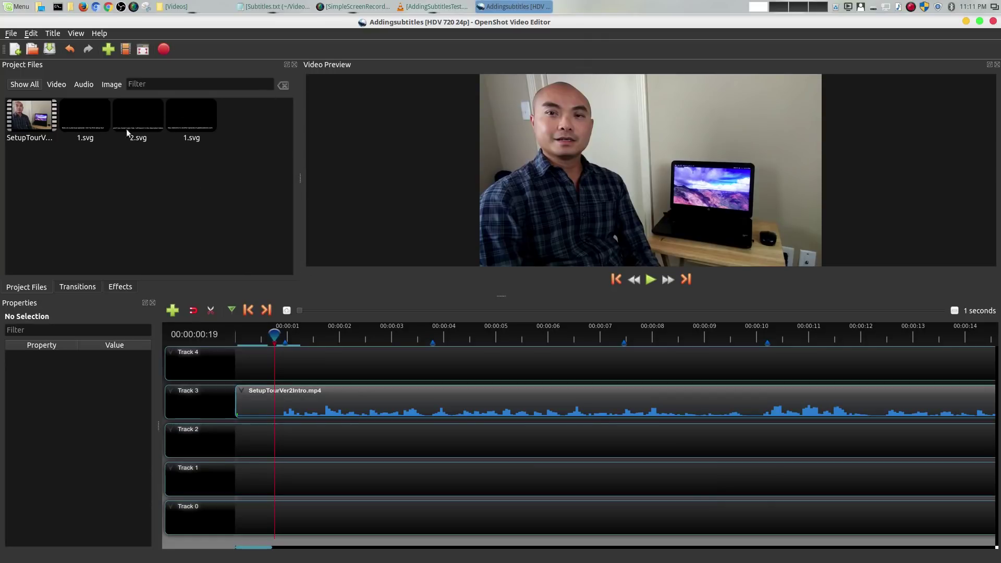
pyautogui.click(52, 35)
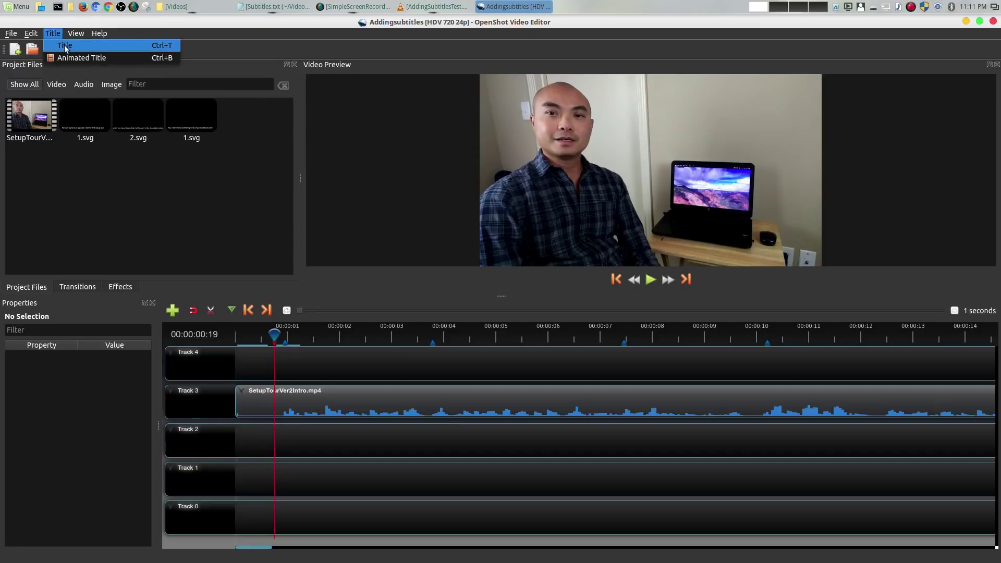
pyautogui.click(63, 45)
pyautogui.scroll(-5, 435, 265)
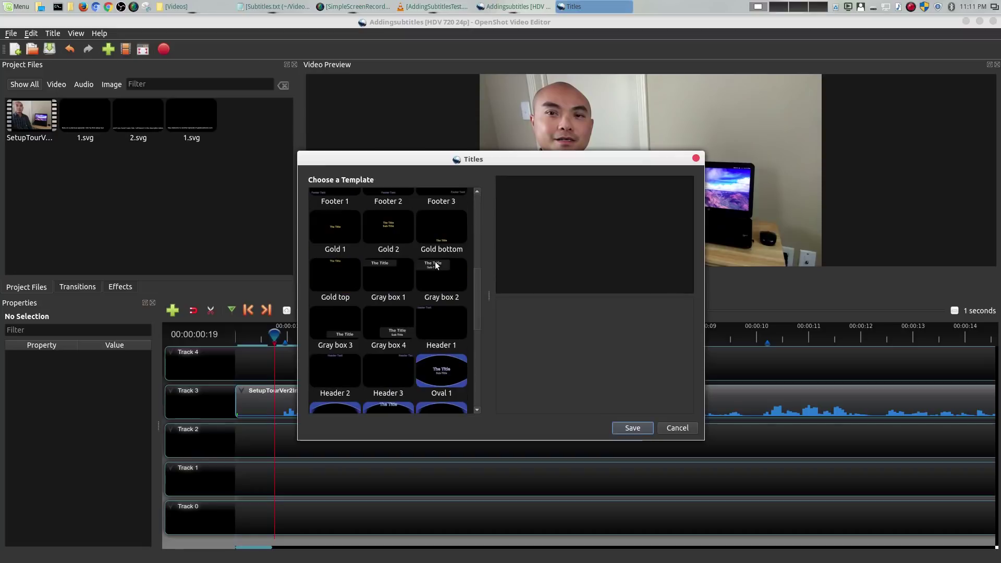
pyautogui.moveTo(476, 297); pyautogui.dragTo(484, 260)
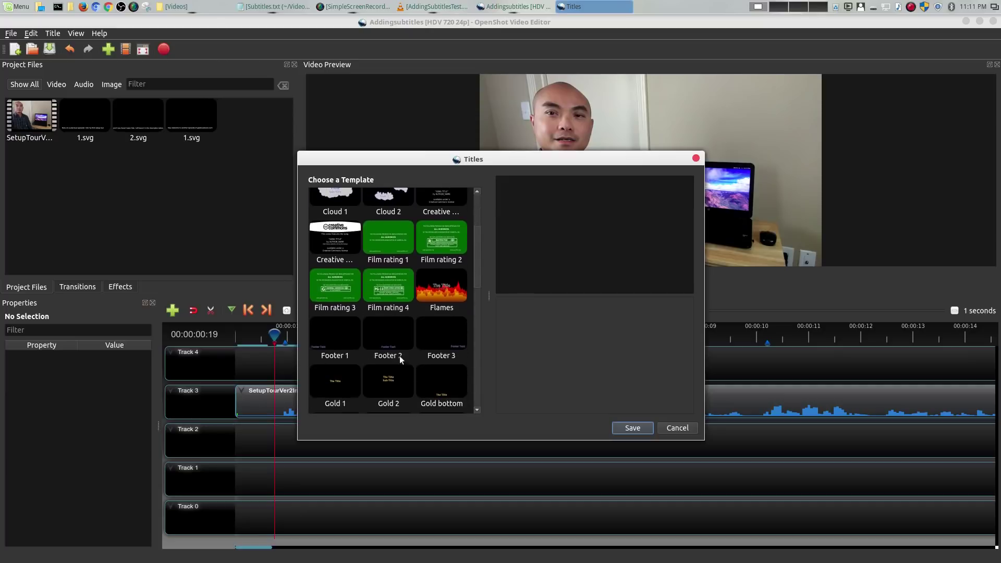
pyautogui.click(322, 334)
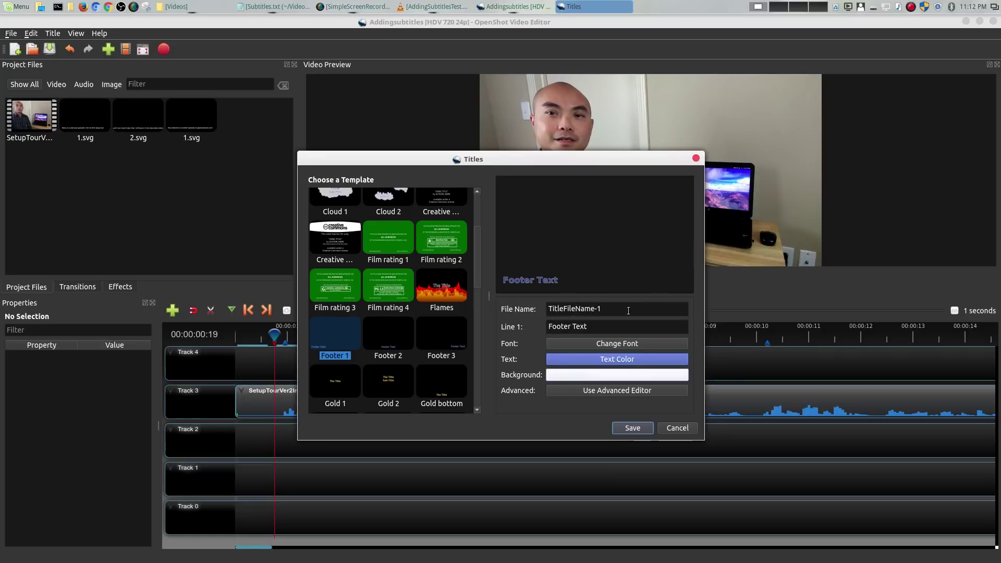
pyautogui.moveTo(598, 308); pyautogui.dragTo(534, 311)
pyautogui.write('Test1')
# Copy "Hey welcome to another episode of geekoutdoors.com" from Subtitles.txt into Line 1 of the title, replacing the placeholder, and save the title
pyautogui.click(273, 6)
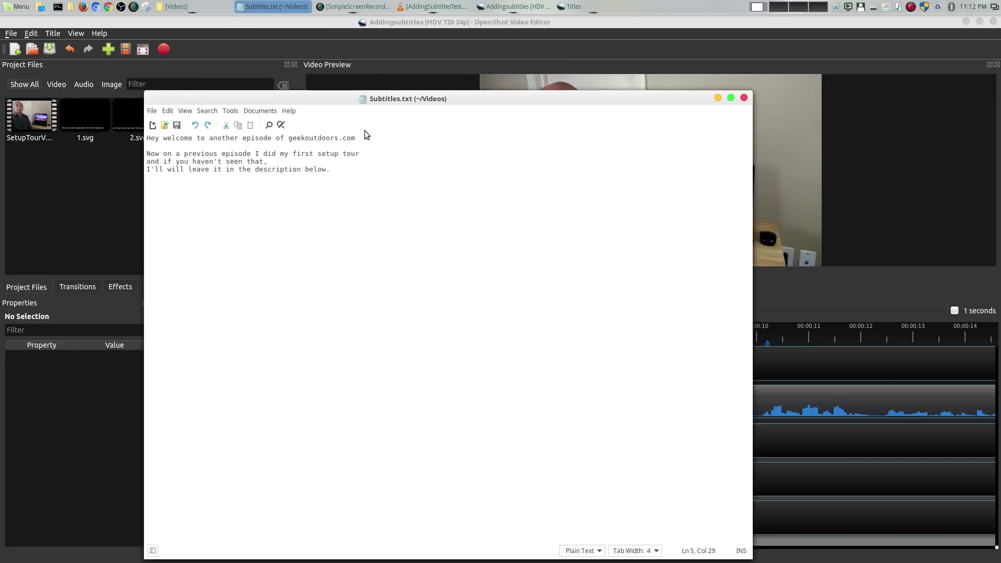
pyautogui.tripleClick(243, 137)
pyautogui.hotkey('ctrl', 'c')
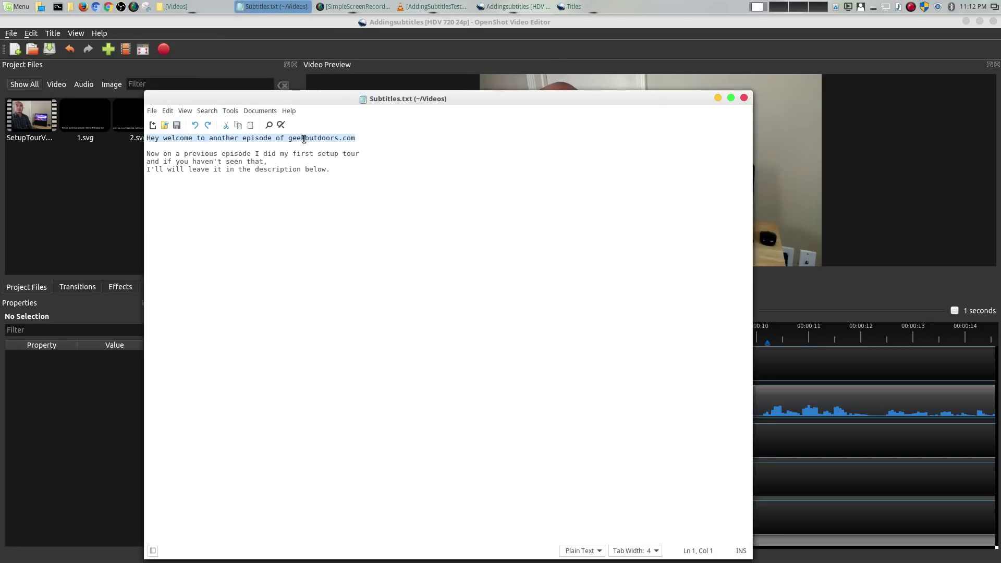
pyautogui.click(713, 96)
pyautogui.hotkey('ctrl', 'shift', 'Left')
pyautogui.hotkey('ctrl', 'shift', 'Left')
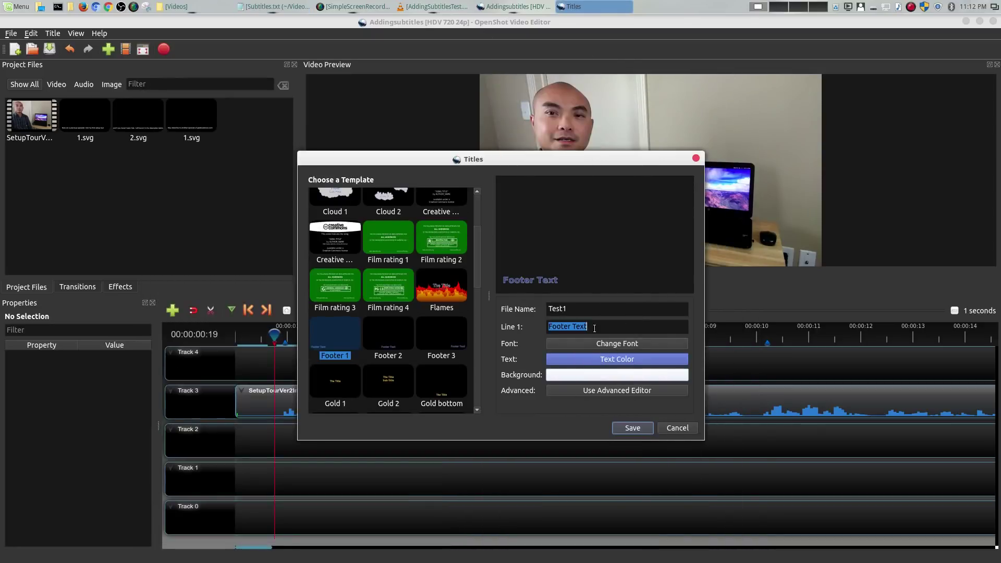
pyautogui.hotkey('ctrl', 'v')
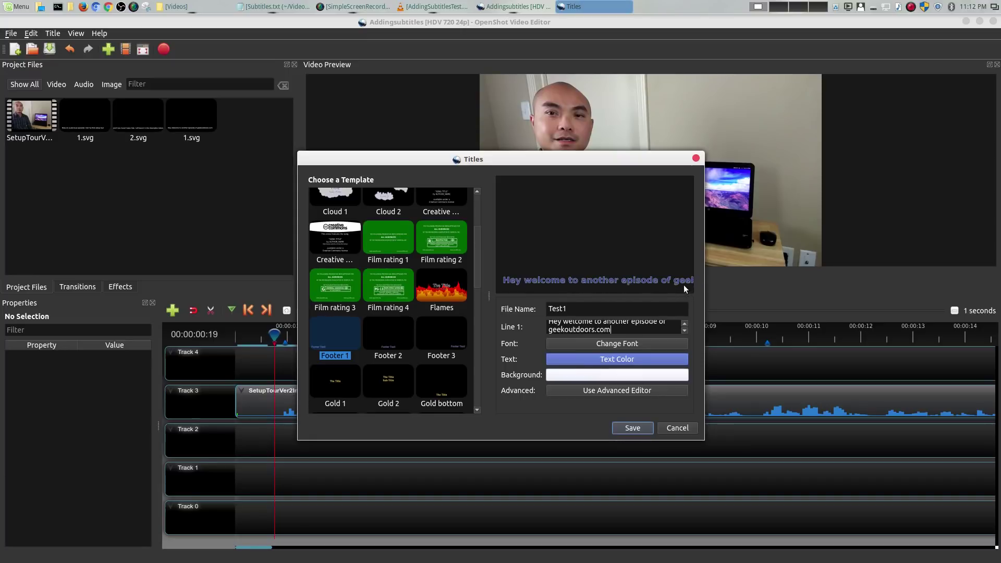
pyautogui.click(640, 429)
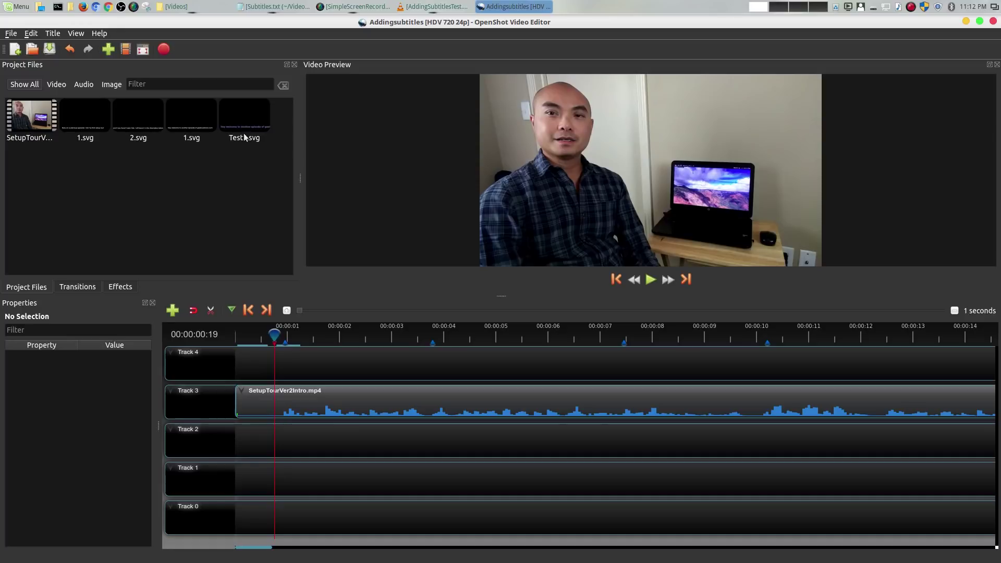
# Place Test1.svg on Track 4 starting at the first marker and set the clip's End property to 3
pyautogui.moveTo(235, 111); pyautogui.dragTo(285, 368)
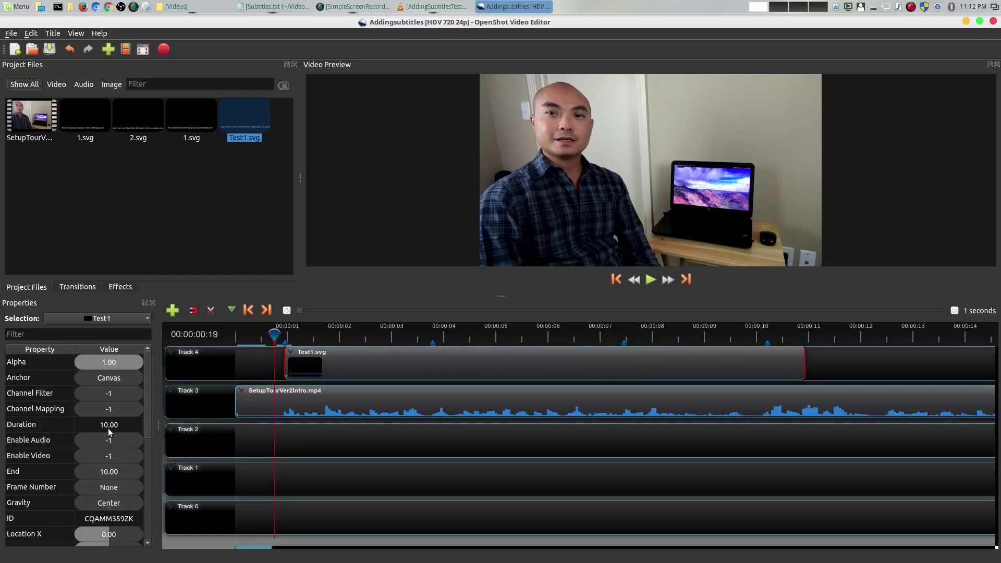
pyautogui.scroll(-1, 116, 430)
pyautogui.scroll(1, 117, 428)
pyautogui.scroll(-3, 116, 415)
pyautogui.scroll(3, 115, 415)
pyautogui.scroll(-1, 103, 426)
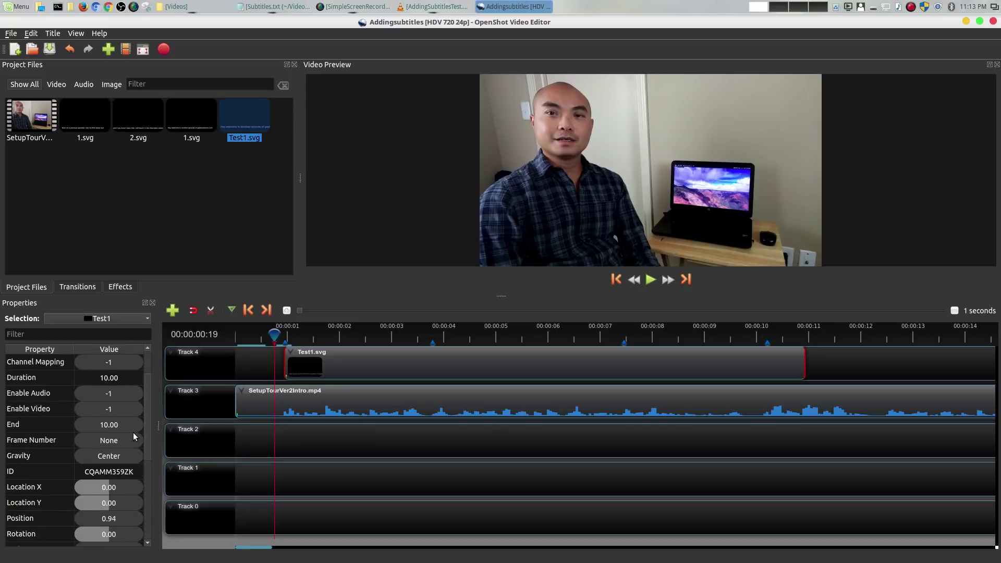
pyautogui.click(115, 429)
pyautogui.doubleClick(115, 428)
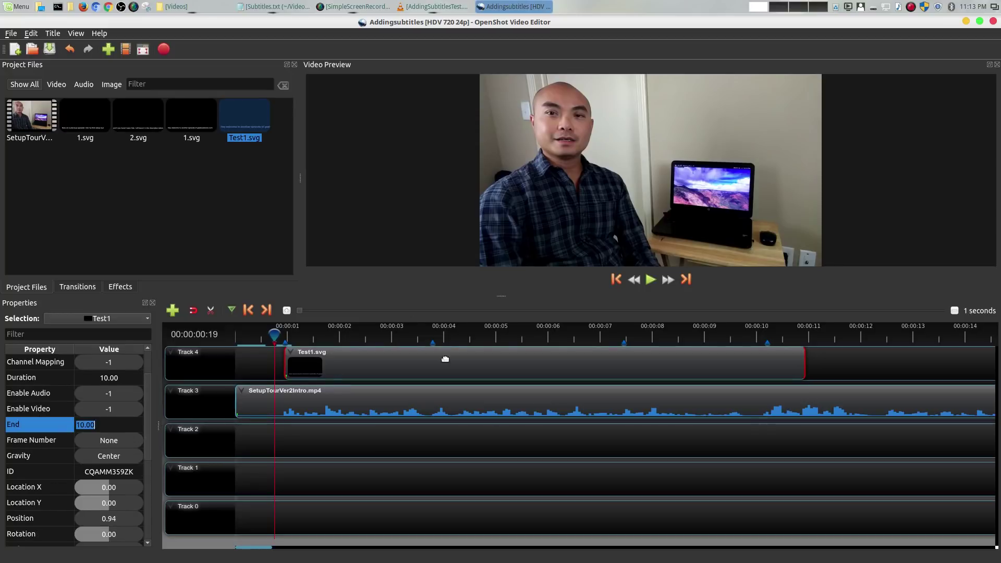
pyautogui.write('3')
pyautogui.press('Return')
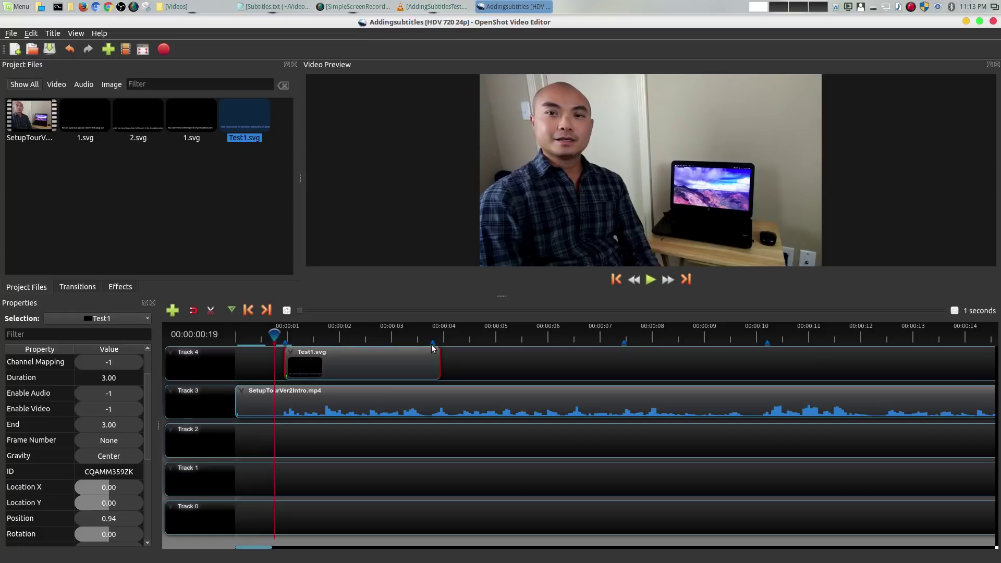
# Trim the end of the Test1.svg clip back to the second marker, for a duration of 2.90 seconds
pyautogui.scroll(-4, 140, 421)
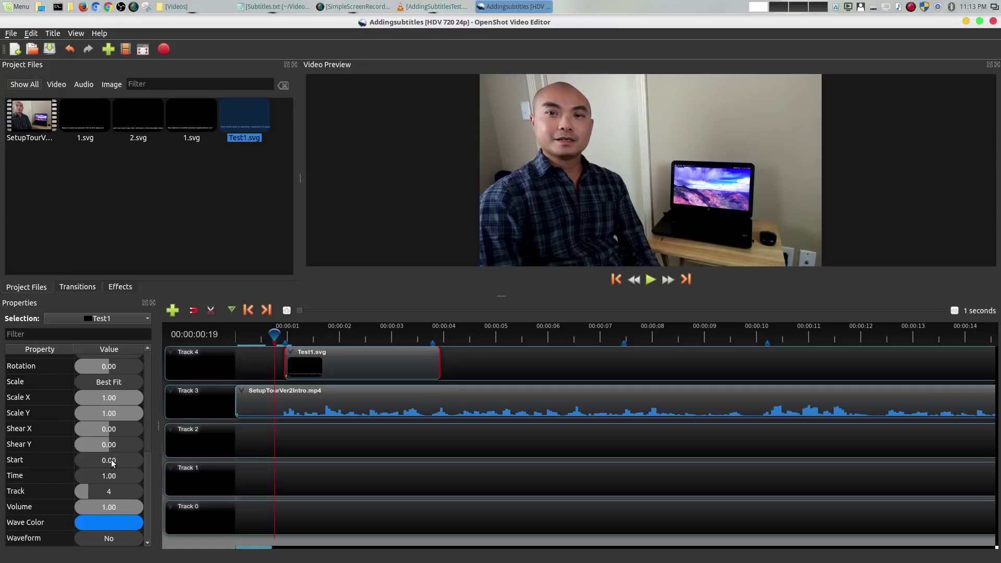
pyautogui.scroll(2, 110, 489)
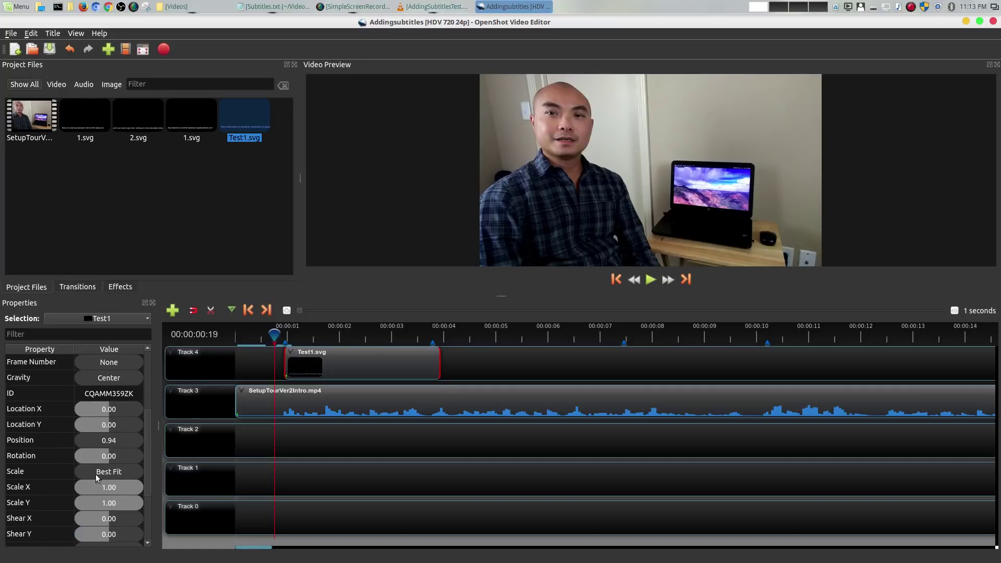
pyautogui.scroll(2, 136, 445)
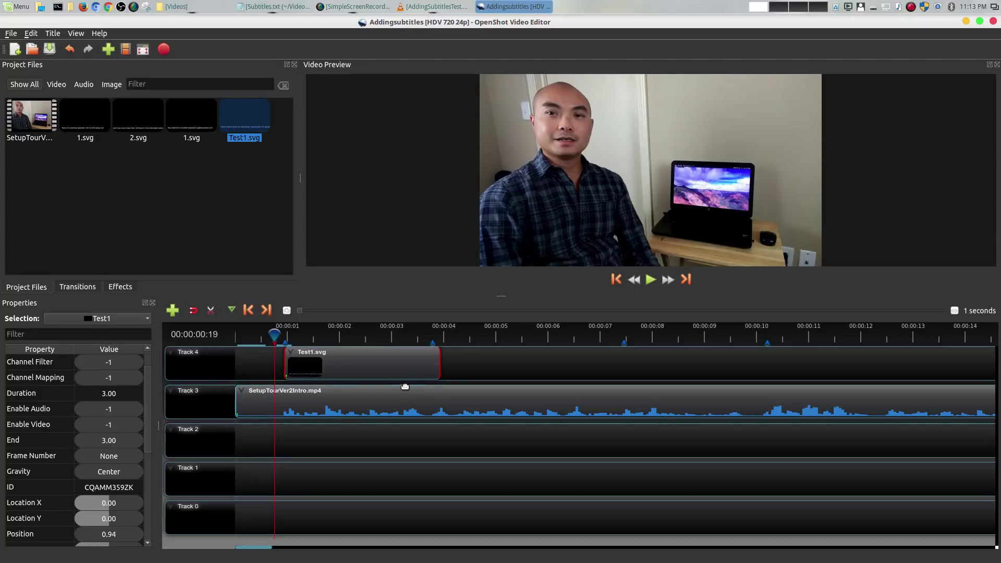
pyautogui.moveTo(441, 365); pyautogui.dragTo(434, 365)
# Play back the Test1.svg subtitle up to the second marker, then return the playhead to 00:00:00:21
pyautogui.click(650, 280)
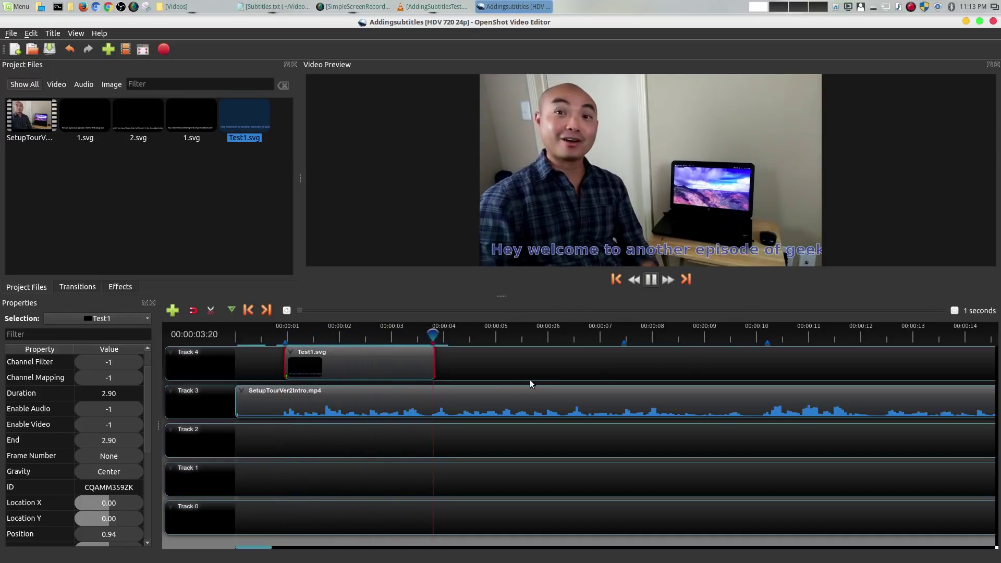
pyautogui.press('space')
pyautogui.click(406, 331)
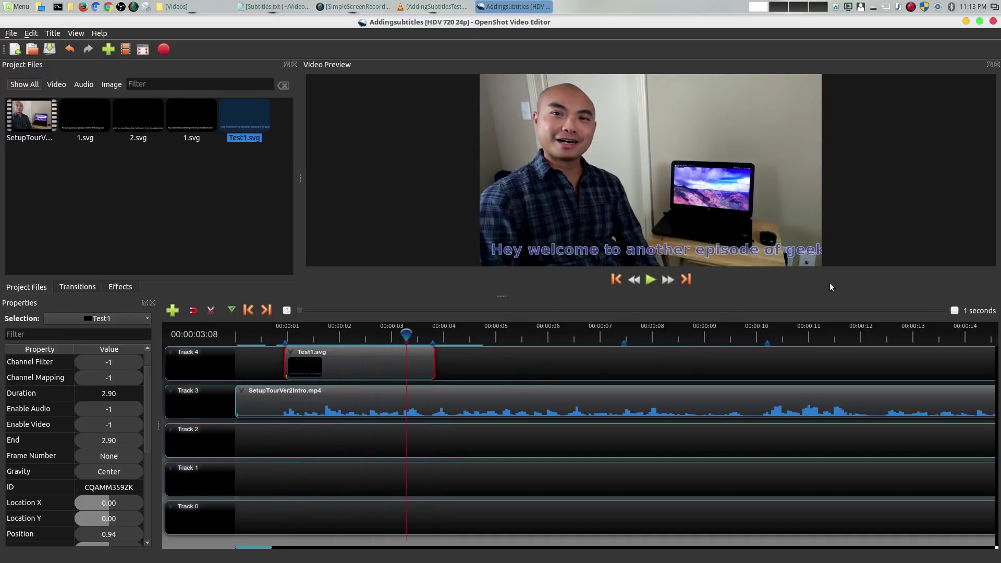
pyautogui.moveTo(406, 336); pyautogui.dragTo(279, 333)
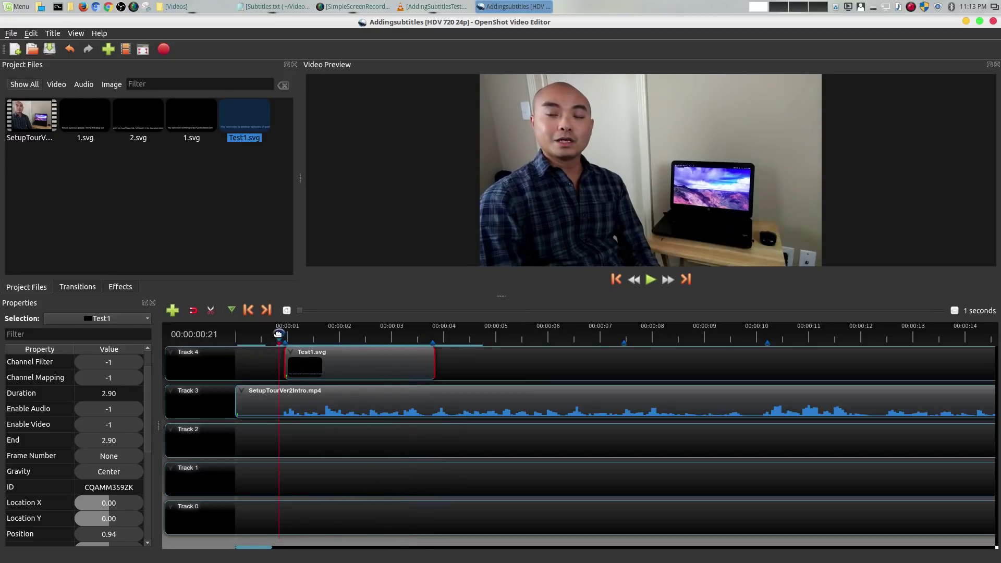
# Remove the Test1.svg clip from Track 4
pyautogui.rightClick(372, 364)
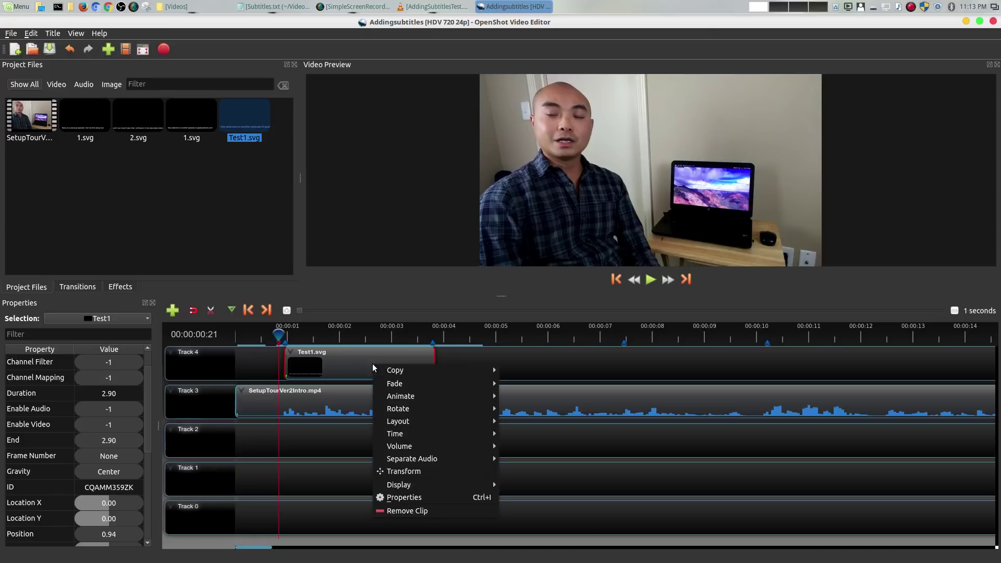
pyautogui.click(441, 510)
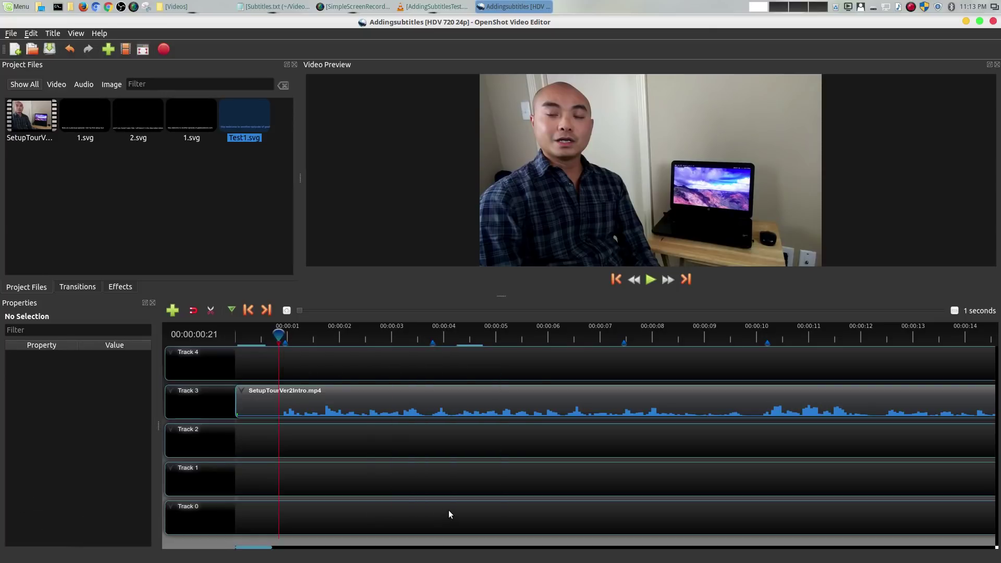
# Open the Test1.svg title for editing and set its font to Arial, Regular style, size 6
pyautogui.rightClick(247, 113)
pyautogui.click(283, 143)
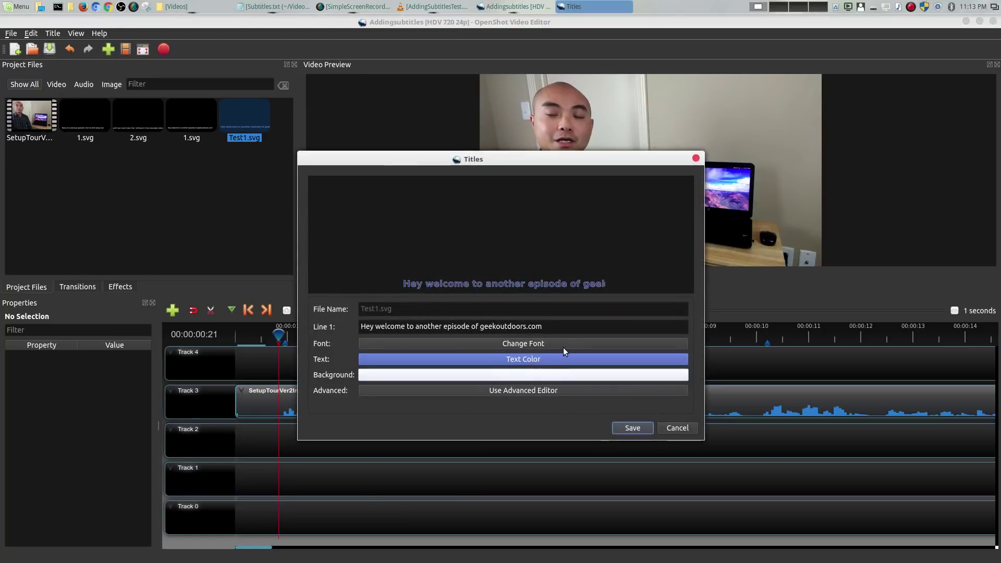
pyautogui.click(546, 343)
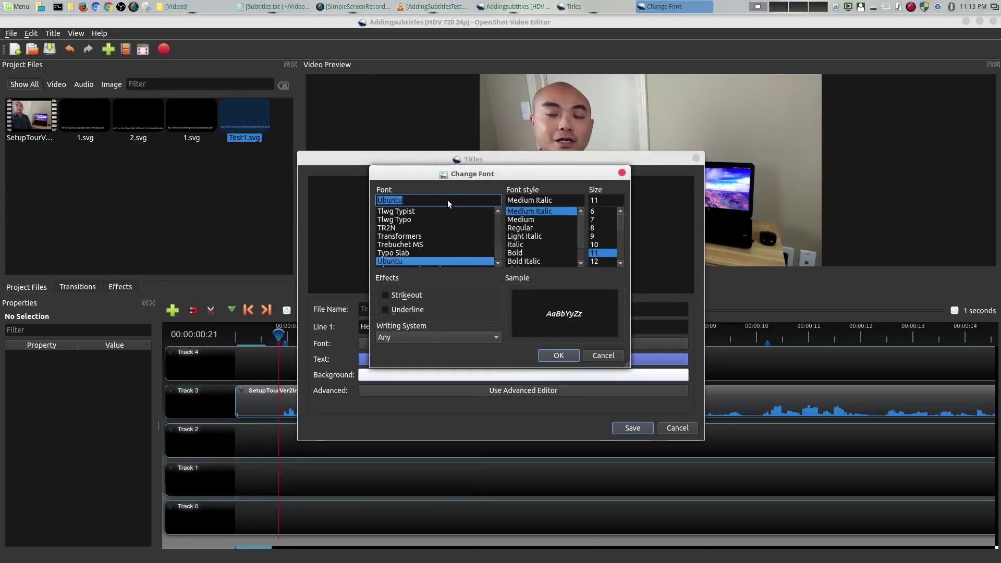
pyautogui.write('ar')
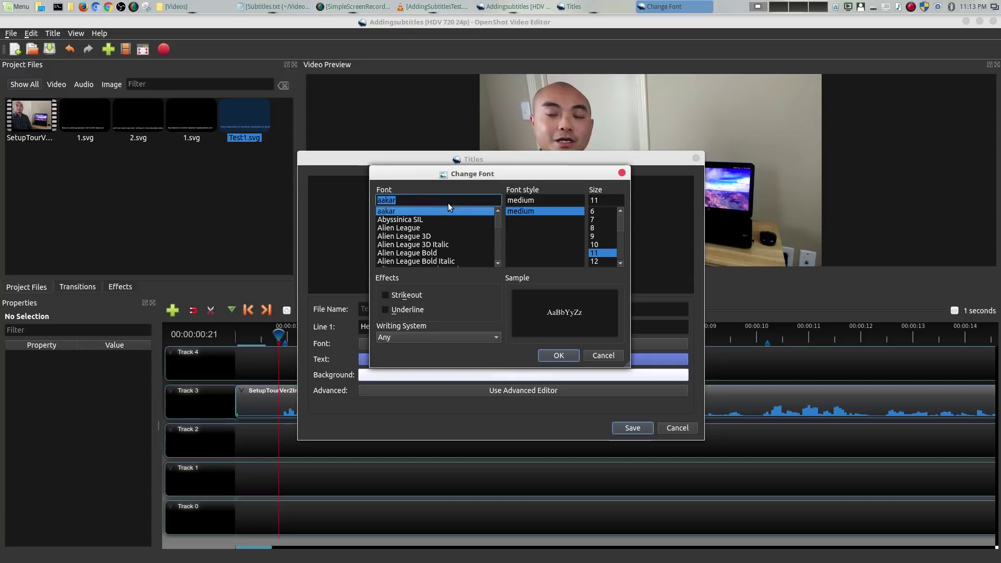
pyautogui.write('ial')
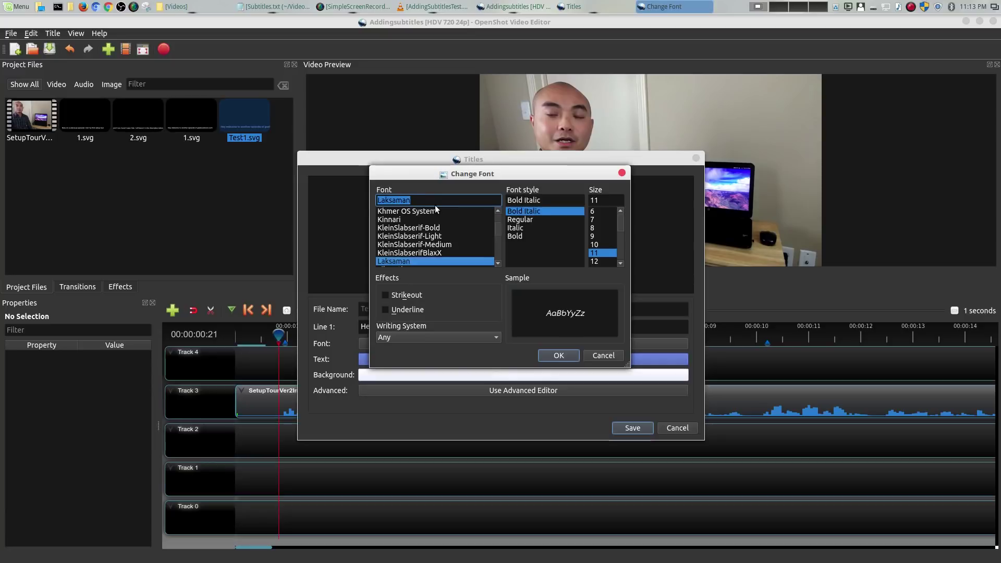
pyautogui.write('arial')
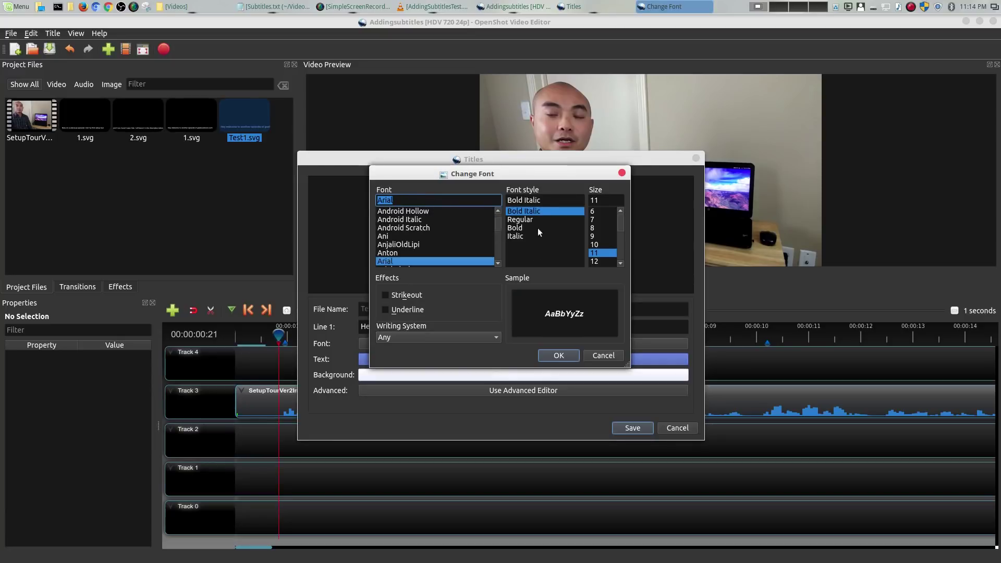
pyautogui.click(518, 221)
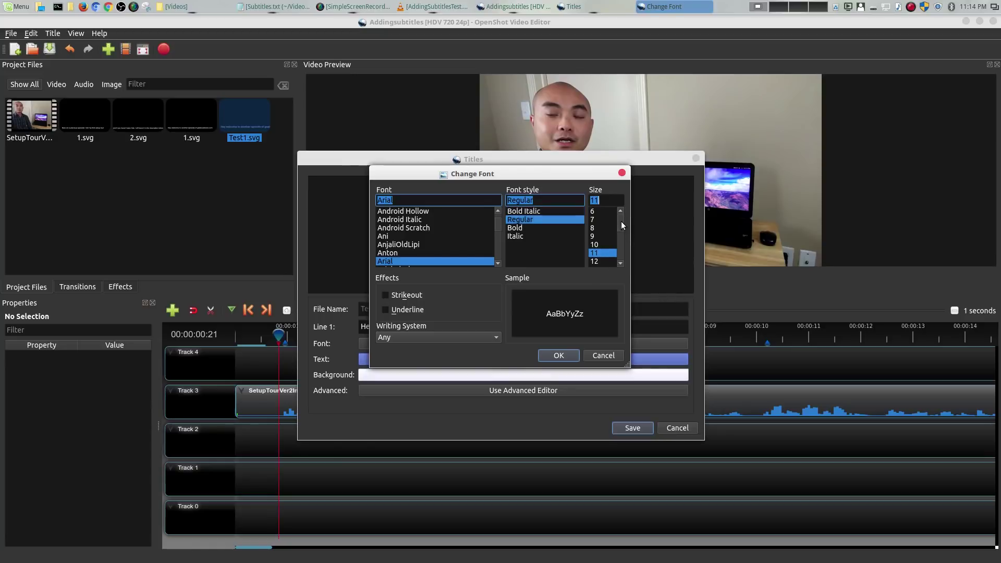
pyautogui.click(596, 212)
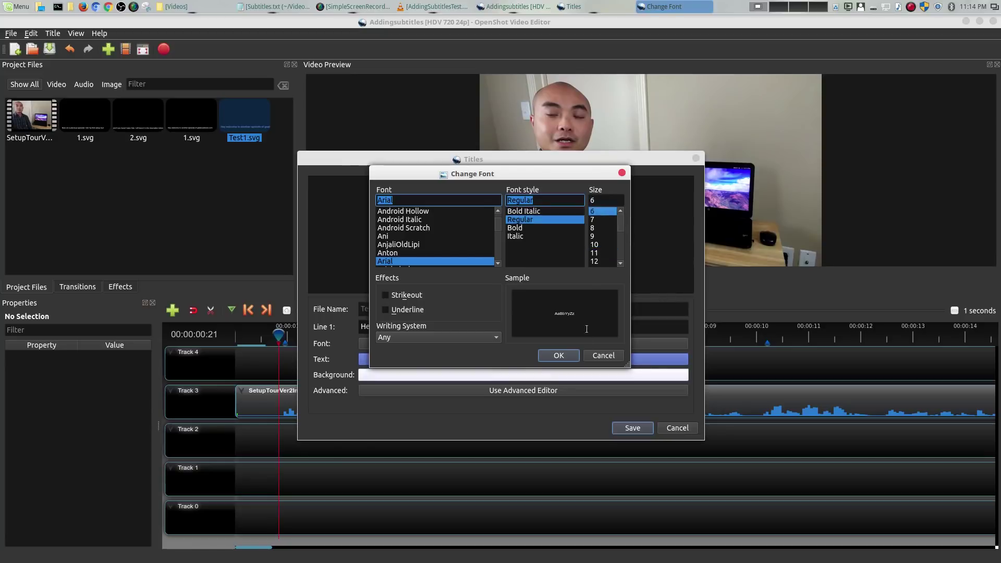
pyautogui.click(563, 358)
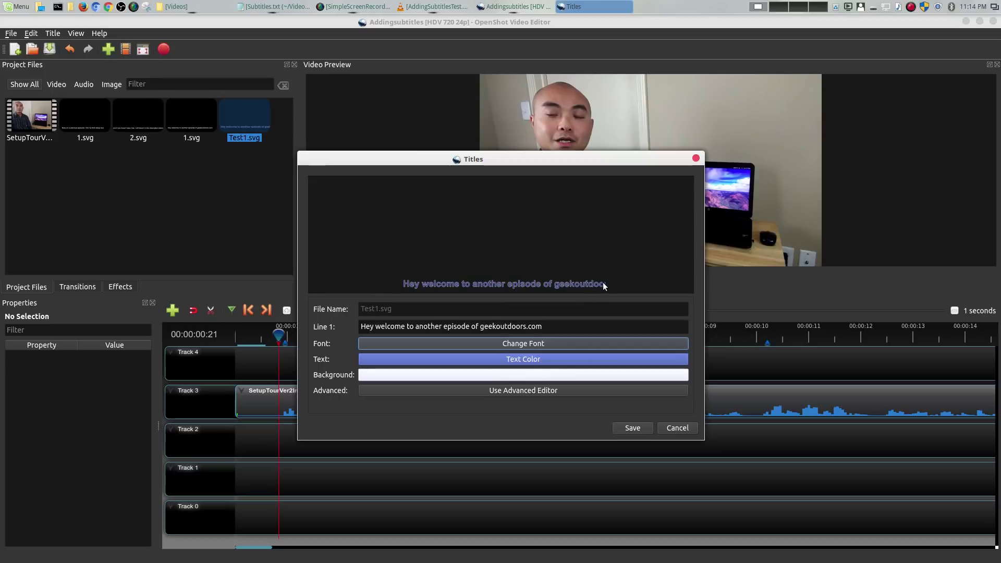
# Set the title font to Transformers, Regular style, size 6, and look at the text colour choices without changing them
pyautogui.click(554, 342)
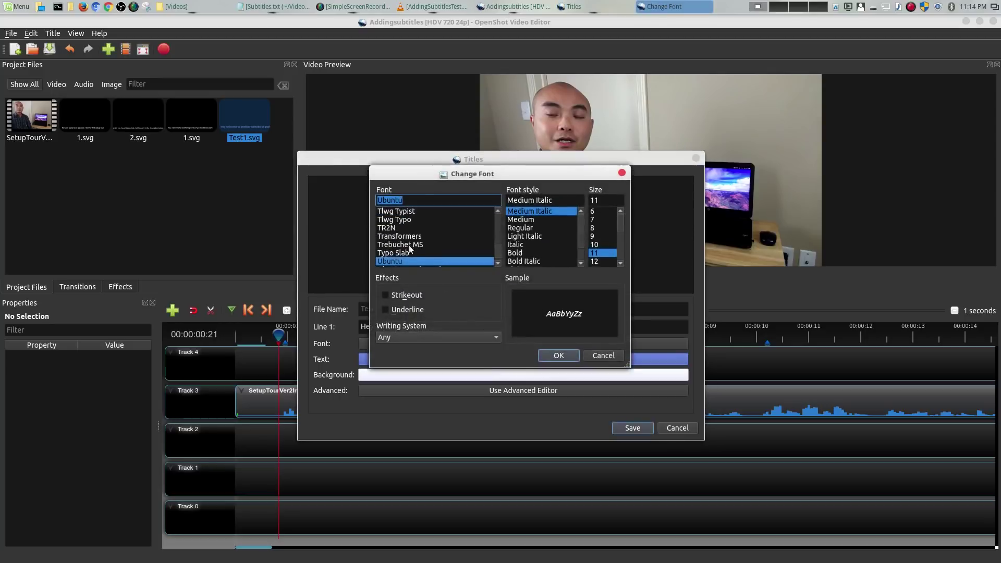
pyautogui.click(402, 236)
pyautogui.click(558, 356)
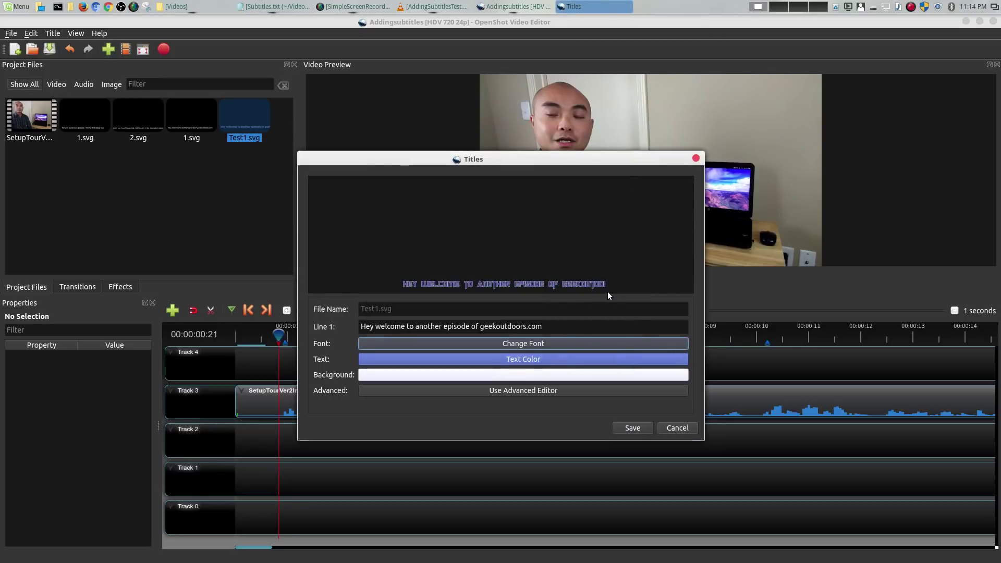
pyautogui.click(556, 343)
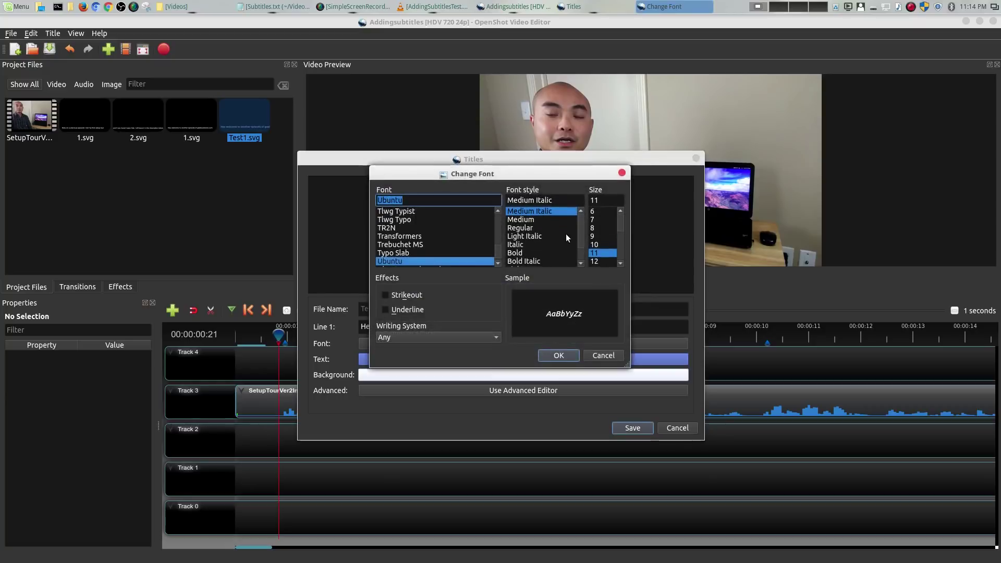
pyautogui.click(405, 236)
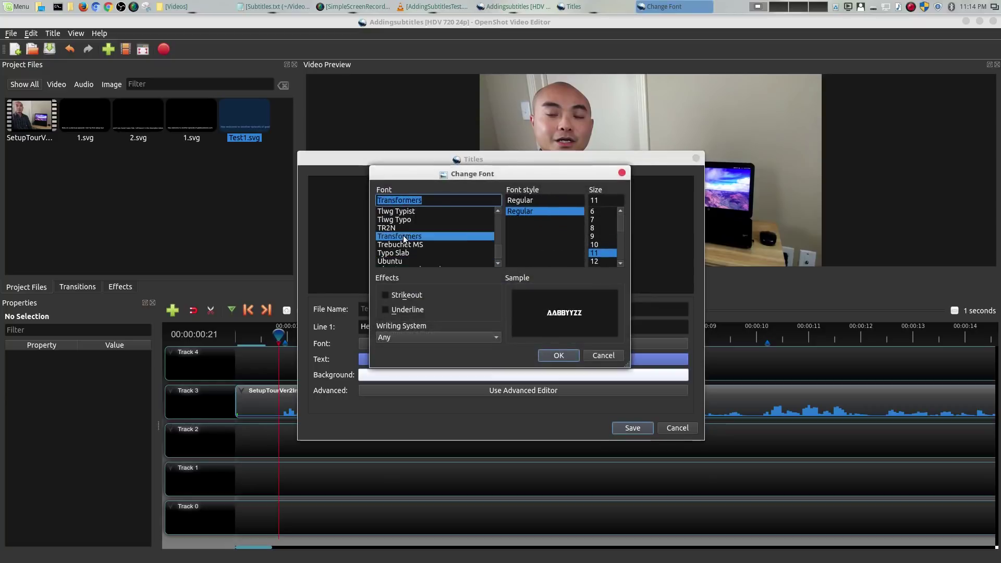
pyautogui.click(604, 212)
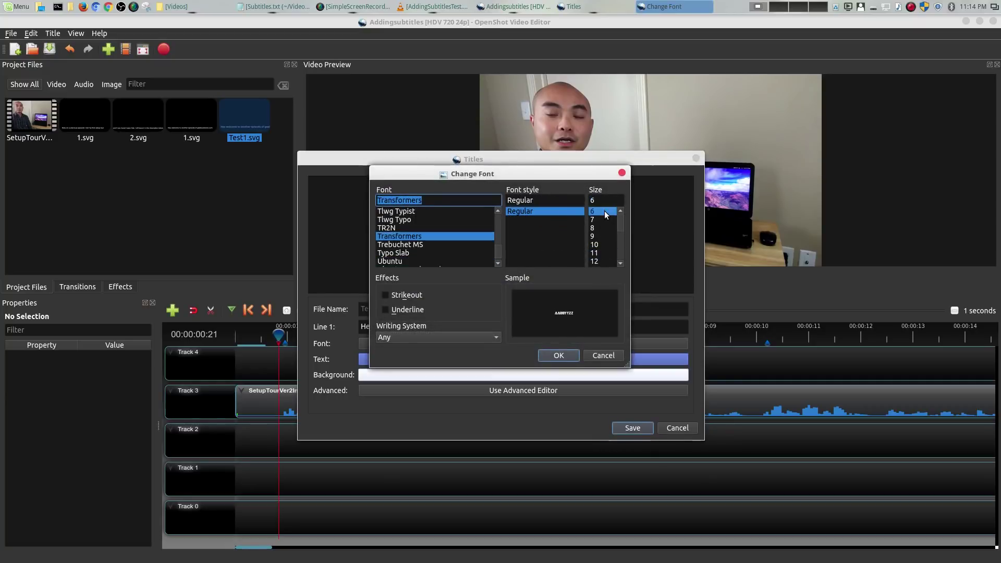
pyautogui.click(565, 356)
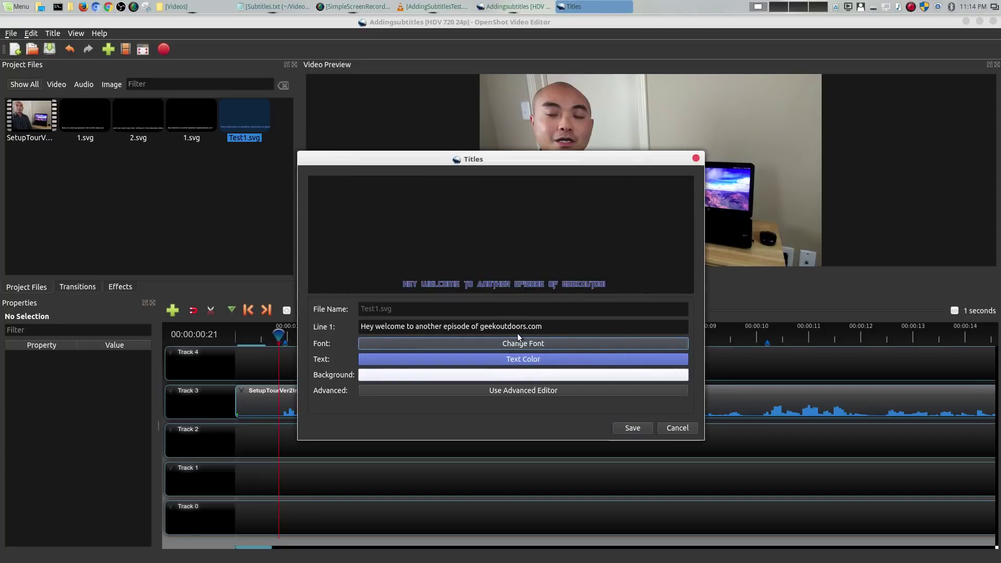
pyautogui.click(529, 360)
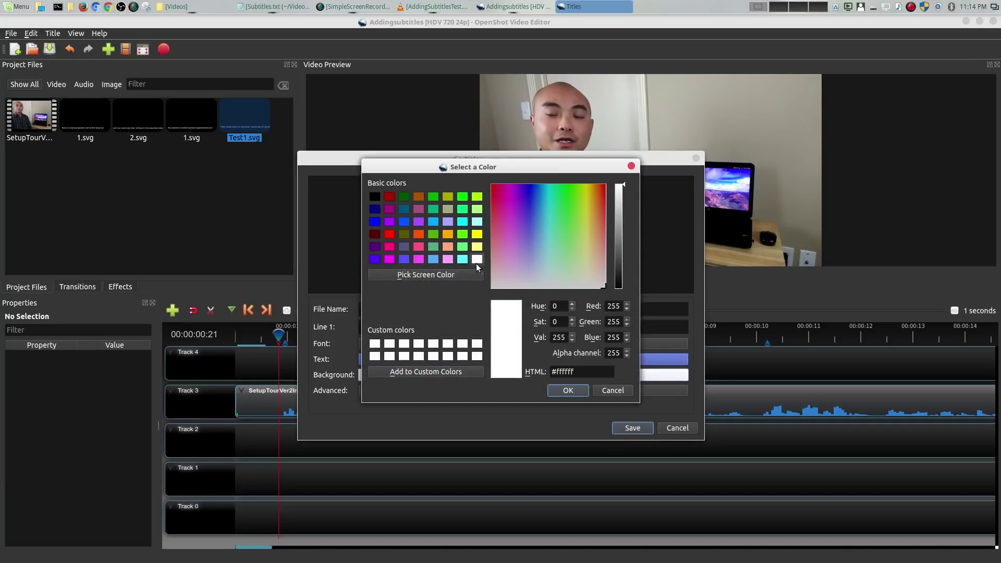
pyautogui.click(612, 392)
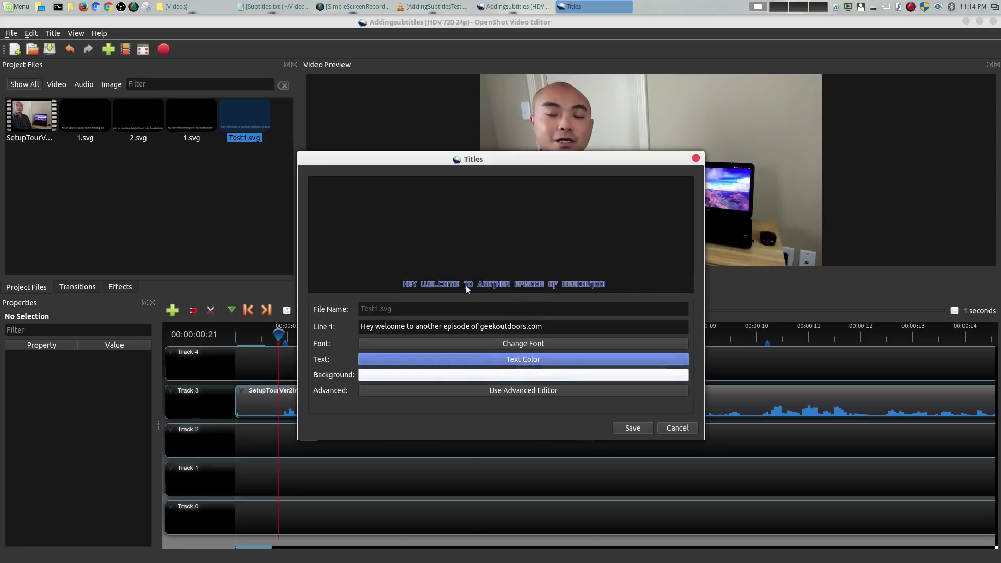
# Open the title in the advanced editor, Inkscape, and select the subtitle text to inspect its text and font settings
pyautogui.click(529, 390)
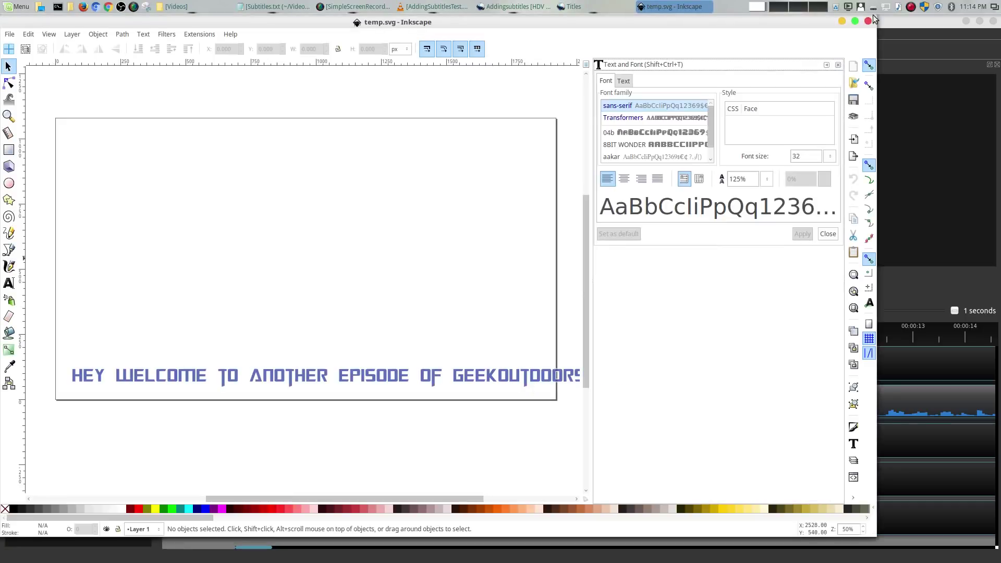
pyautogui.click(856, 20)
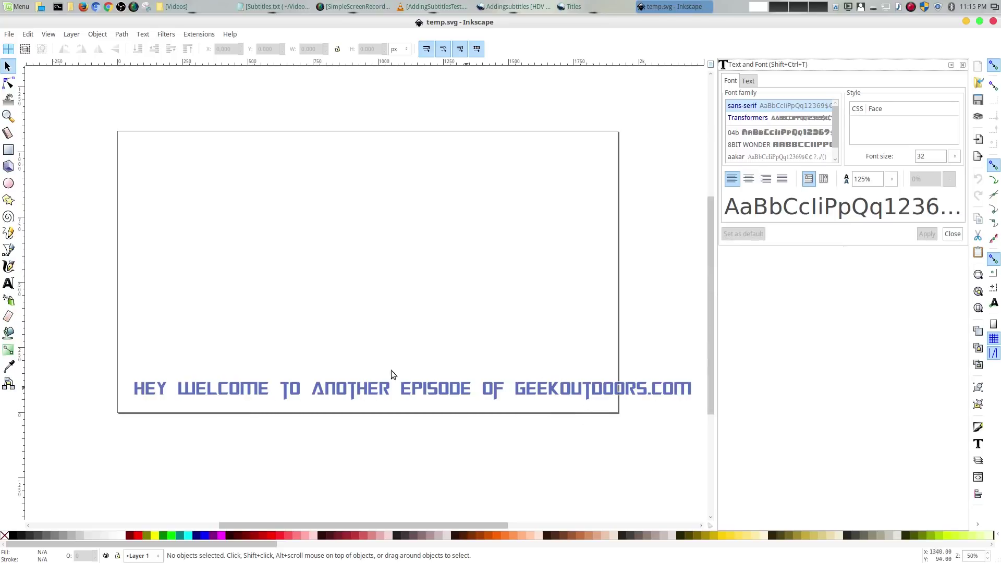
pyautogui.click(280, 389)
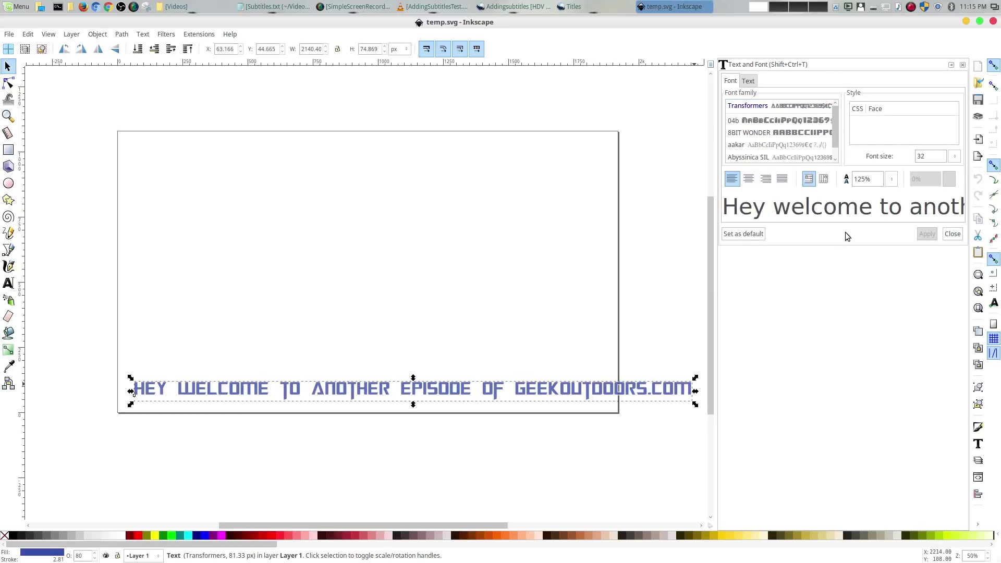
pyautogui.click(749, 81)
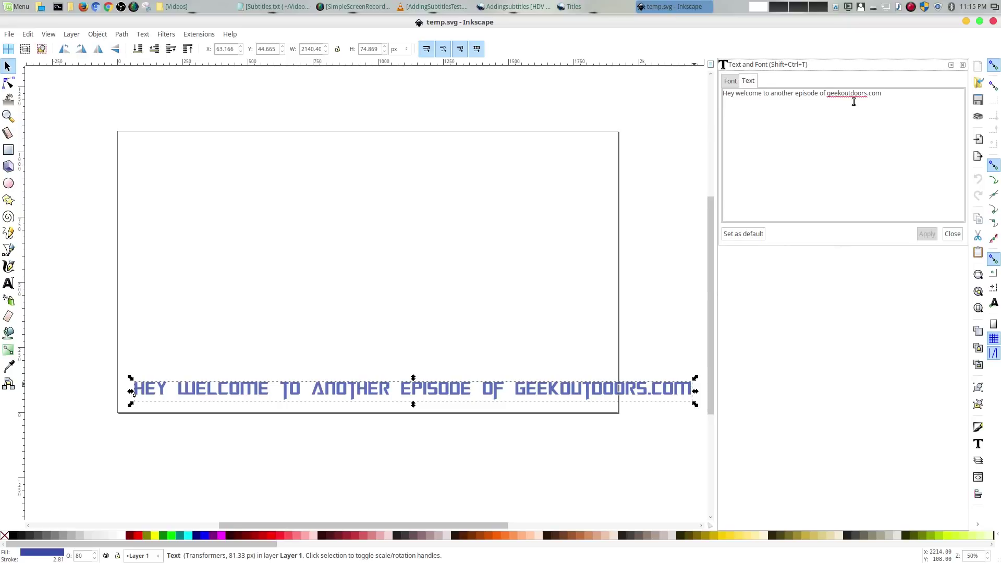
pyautogui.click(733, 81)
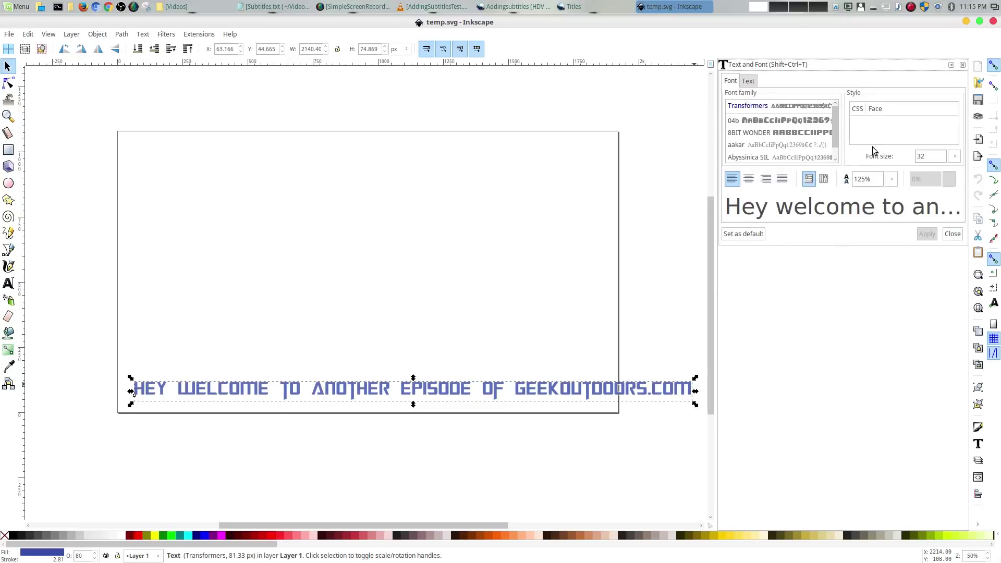
# Apply the Arial font in Regular style at size 32 to the selected subtitle text
pyautogui.scroll(-10, 836, 126)
pyautogui.scroll(10, 836, 126)
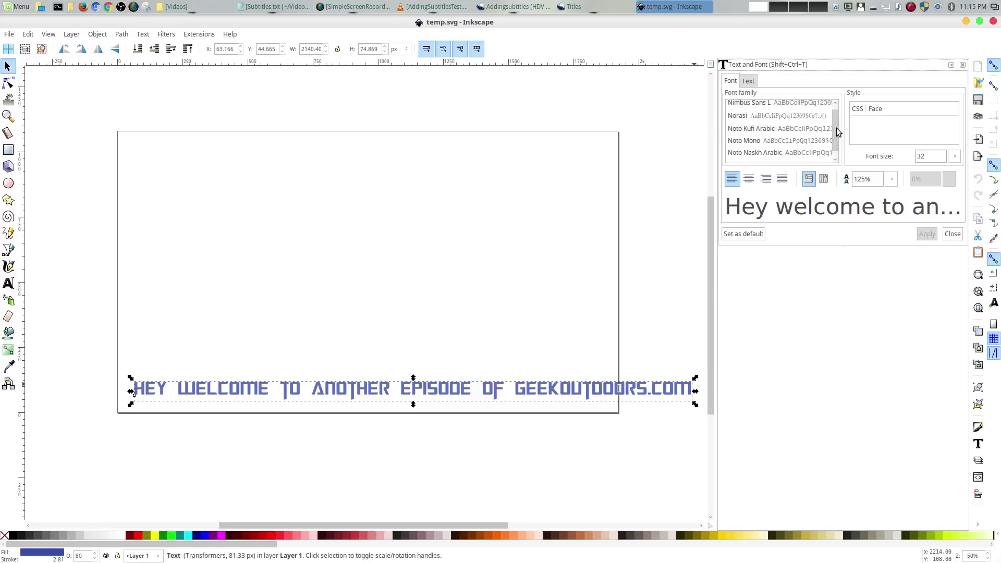
pyautogui.scroll(-5, 801, 132)
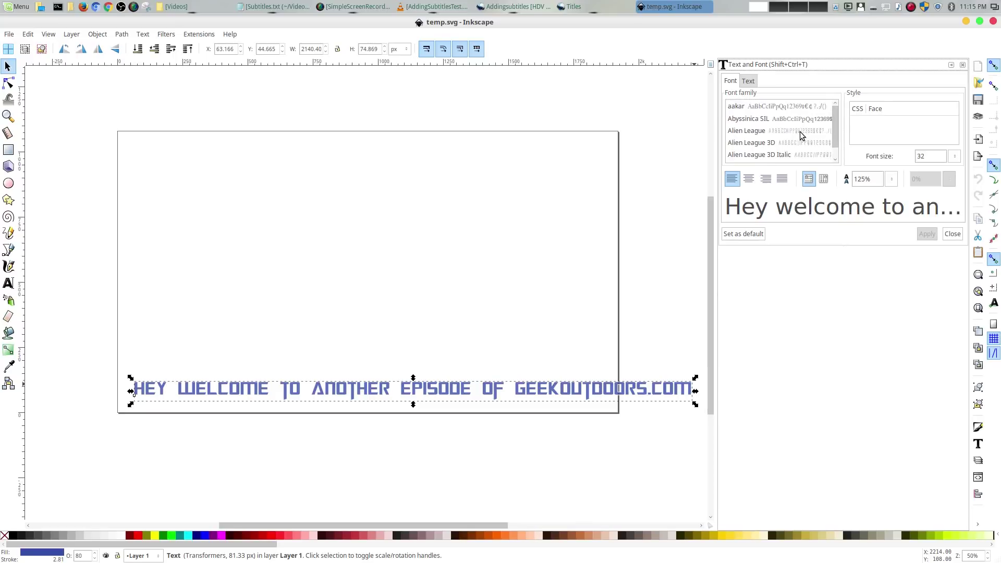
pyautogui.scroll(-4, 799, 130)
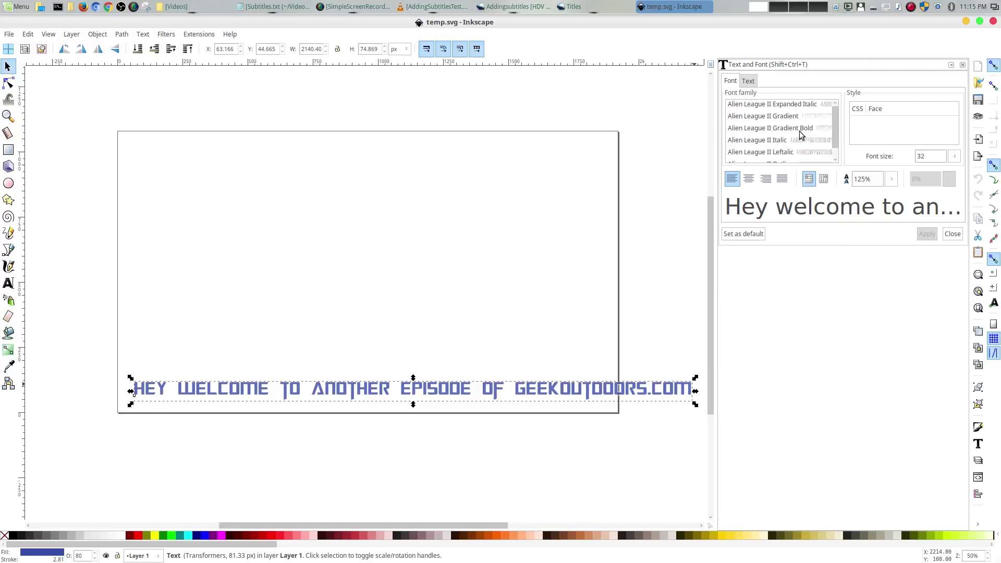
pyautogui.scroll(-4, 799, 132)
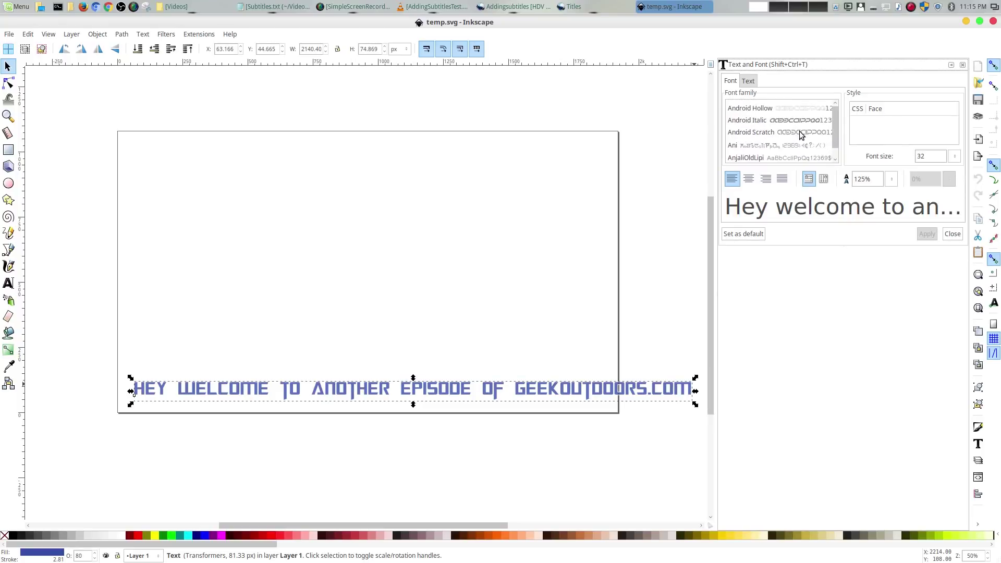
pyautogui.click(753, 155)
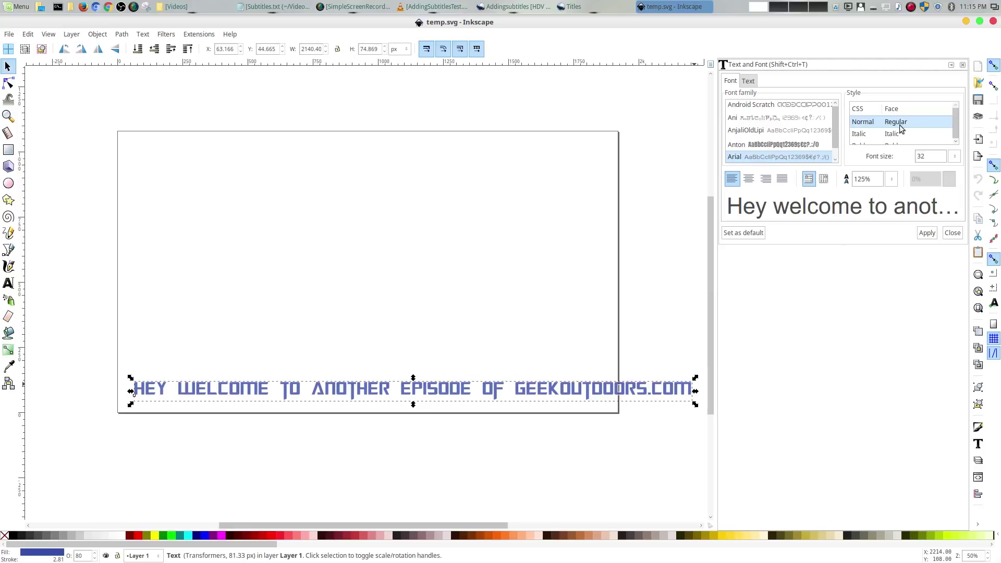
pyautogui.doubleClick(919, 155)
pyautogui.press('BackSpace')
pyautogui.click(927, 232)
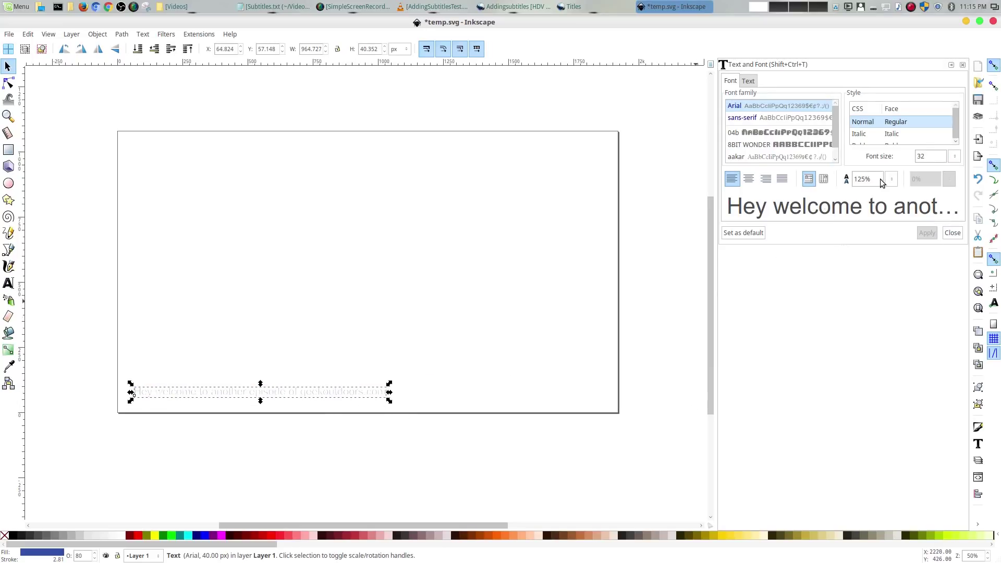
# Set the subtitle text's font size to 48, then try size 56
pyautogui.doubleClick(289, 395)
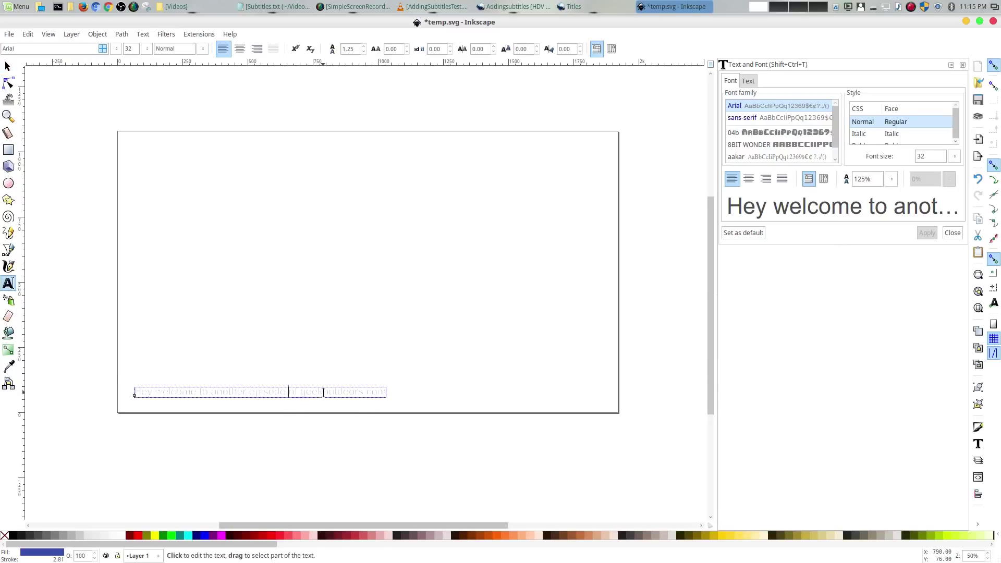
pyautogui.click(954, 156)
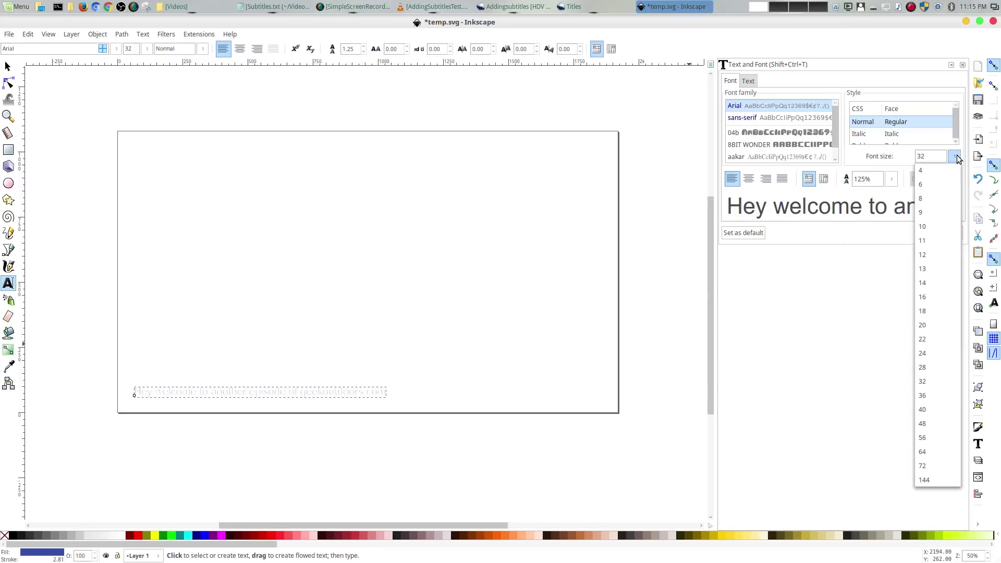
pyautogui.click(935, 423)
pyautogui.click(920, 246)
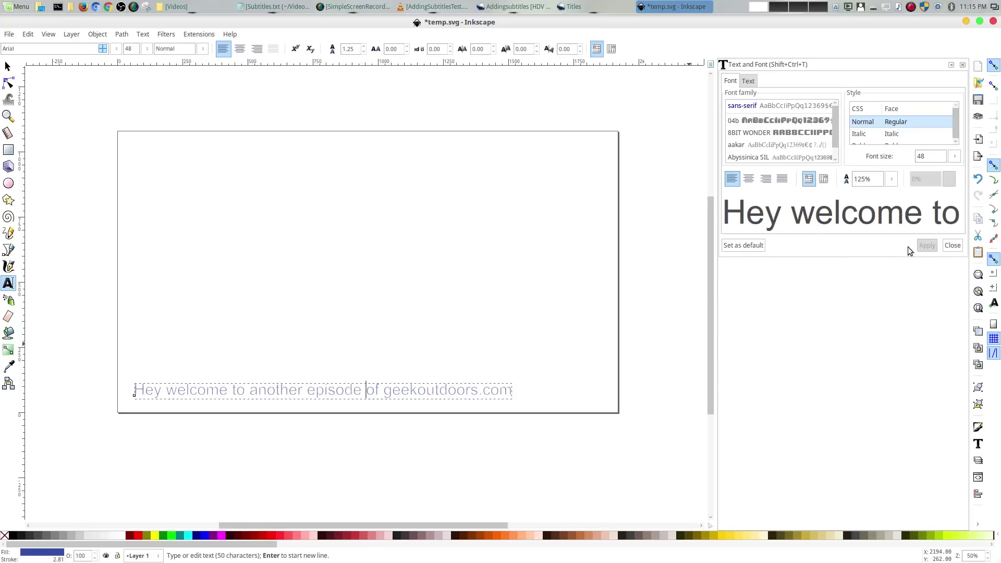
pyautogui.click(954, 157)
pyautogui.click(939, 437)
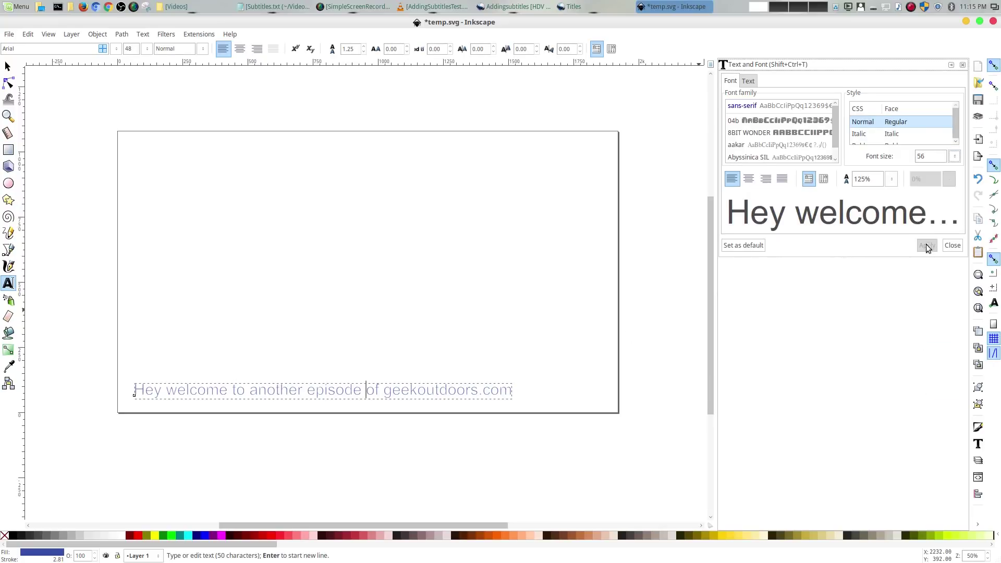
# Set the subtitle text's font size to 53
pyautogui.click(365, 390)
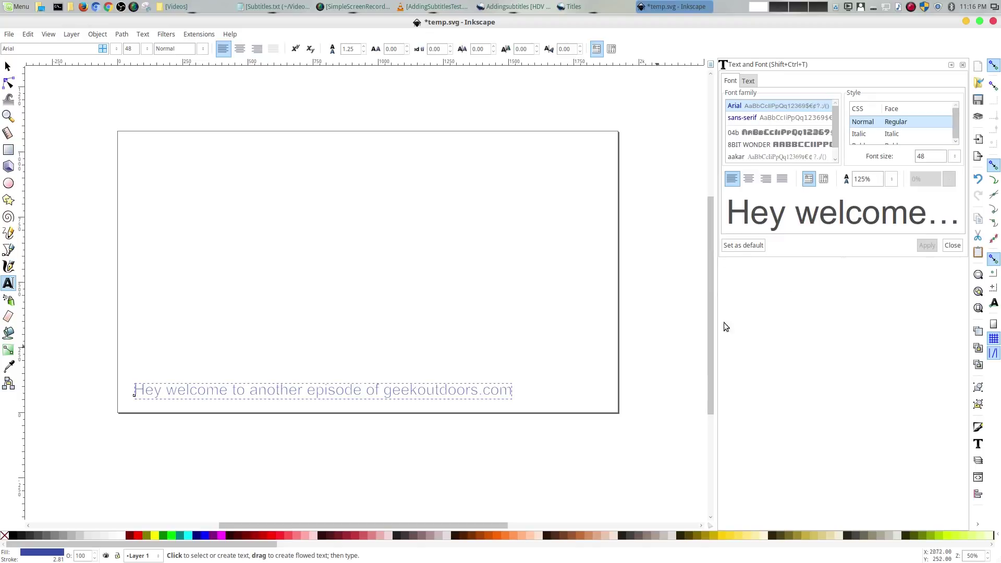
pyautogui.doubleClick(930, 156)
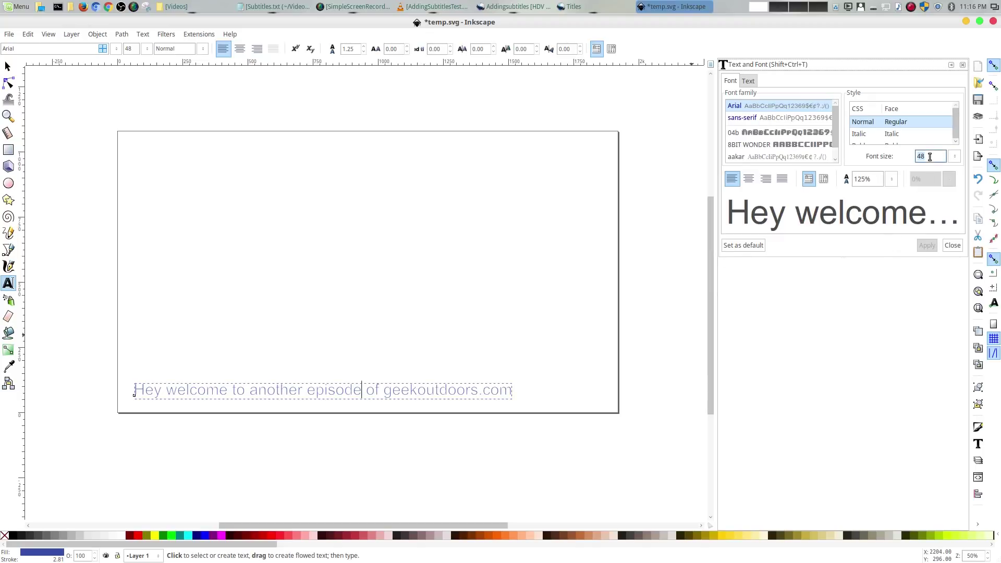
pyautogui.write('53')
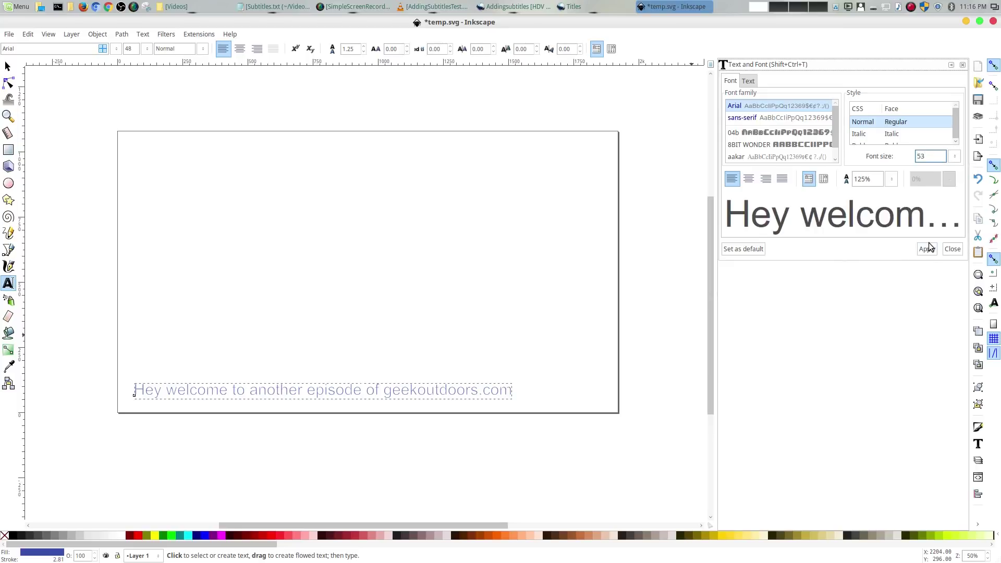
pyautogui.click(928, 249)
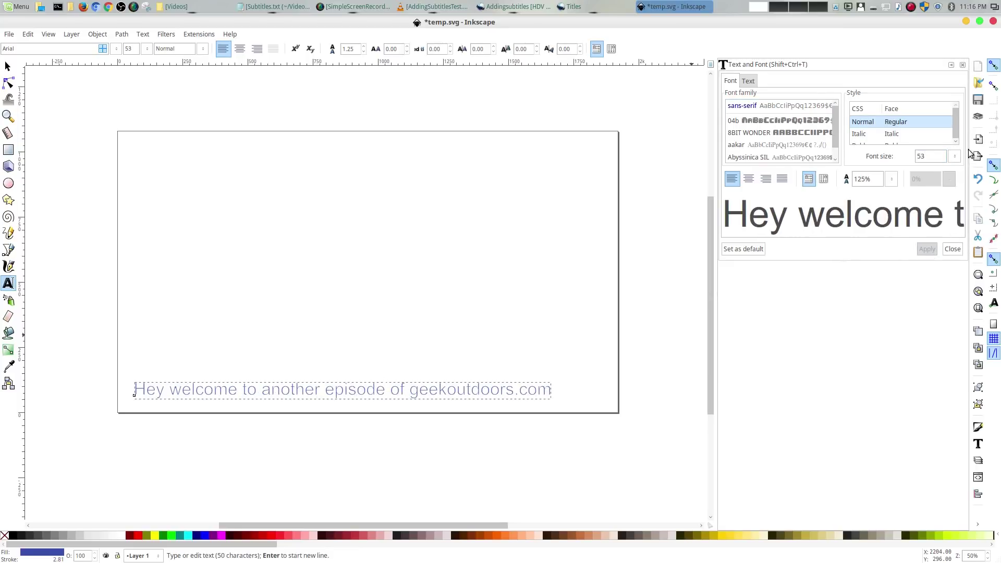
# Set the subtitle text's font size to 56 and apply it
pyautogui.click(466, 390)
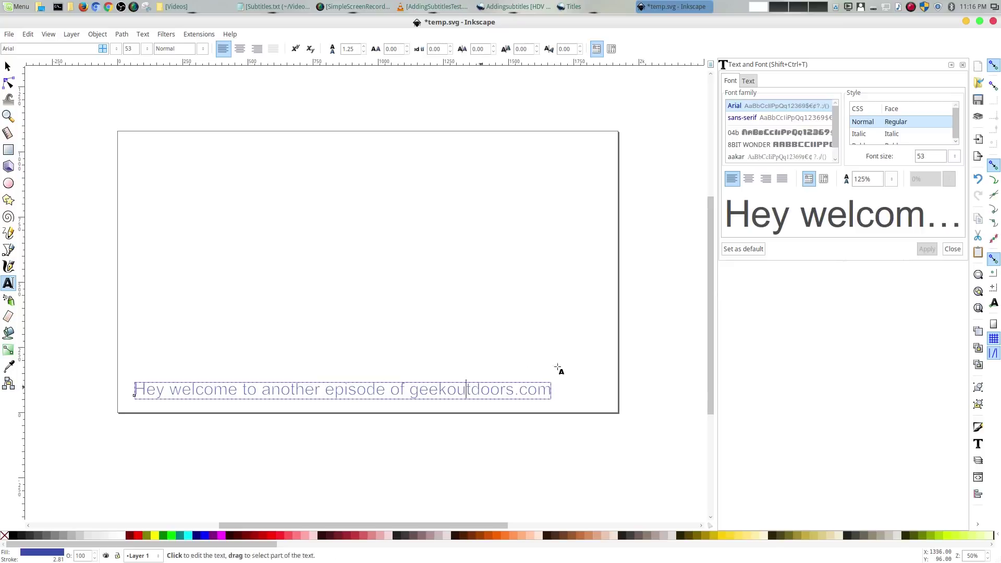
pyautogui.click(958, 157)
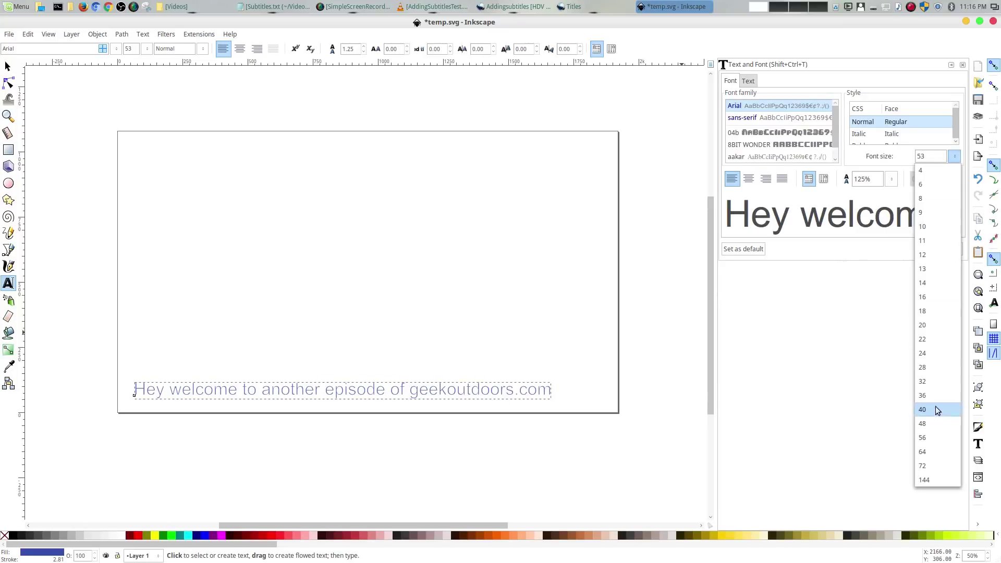
pyautogui.click(933, 437)
pyautogui.click(927, 252)
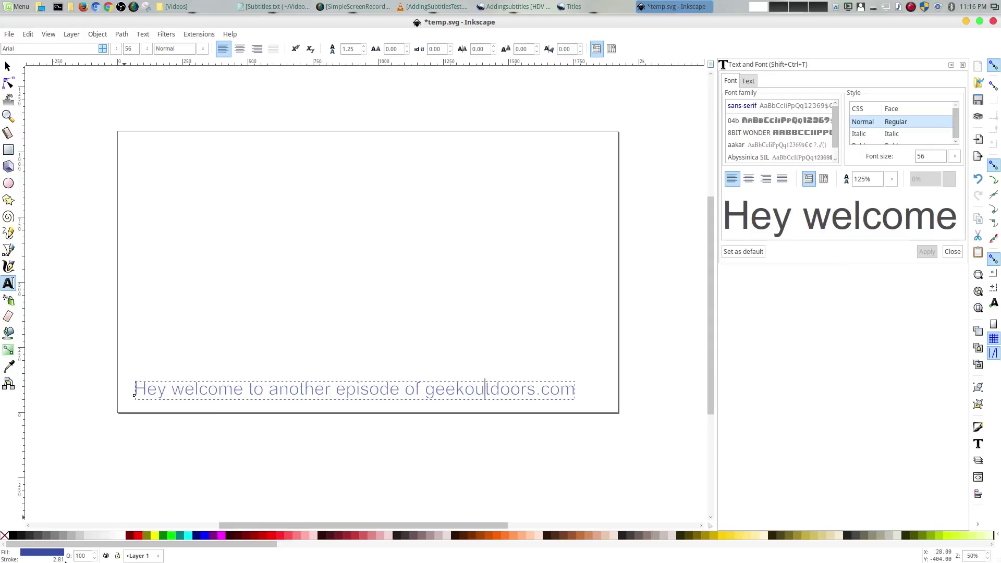
# Set the subtitle text's stroke width to 0 px in the stroke style settings
pyautogui.click(54, 559)
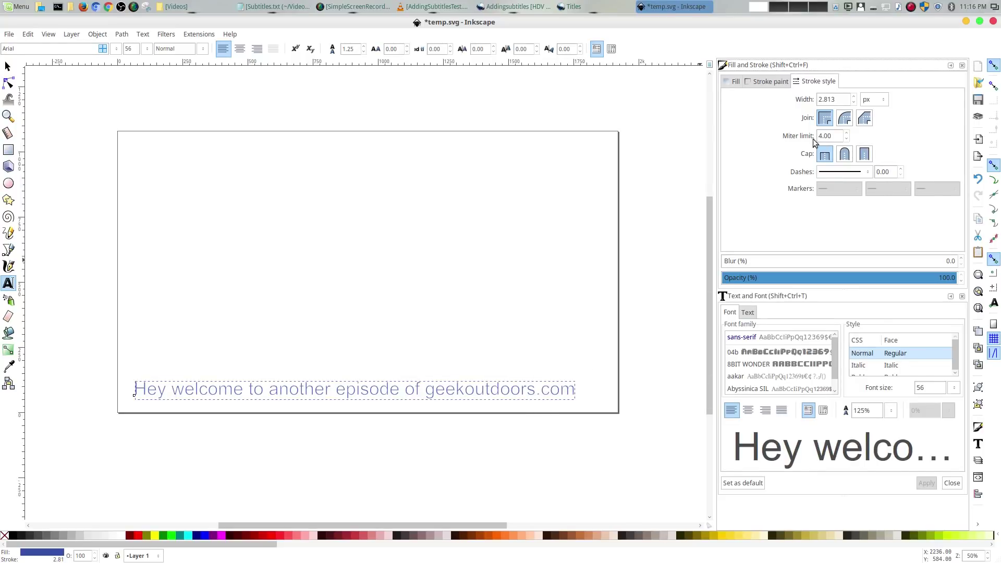
pyautogui.click(839, 99)
pyautogui.write('0')
pyautogui.press('Return')
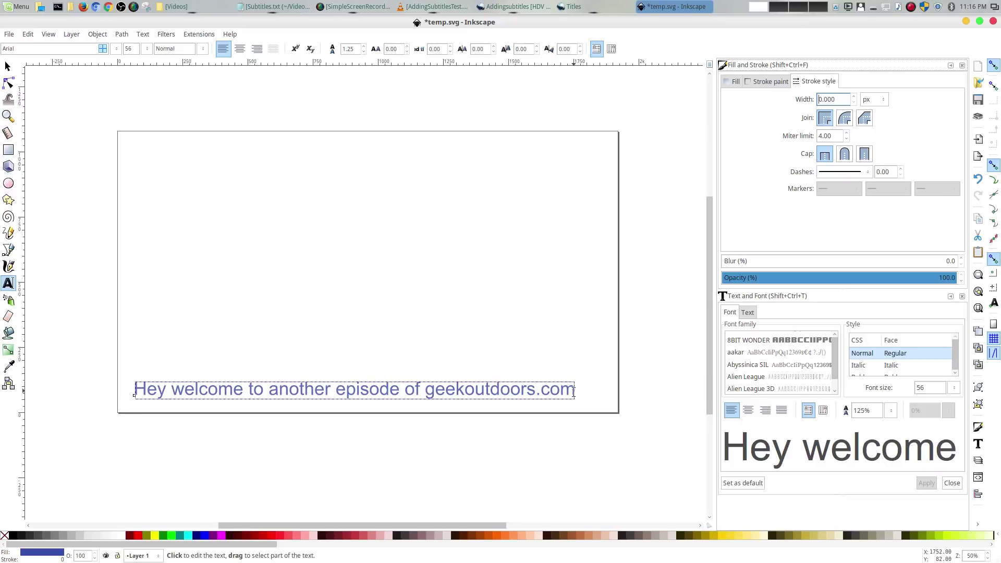
# Close the advanced editor, saving the changes to temp.svg, and return to the title window in OpenShot
pyautogui.click(961, 65)
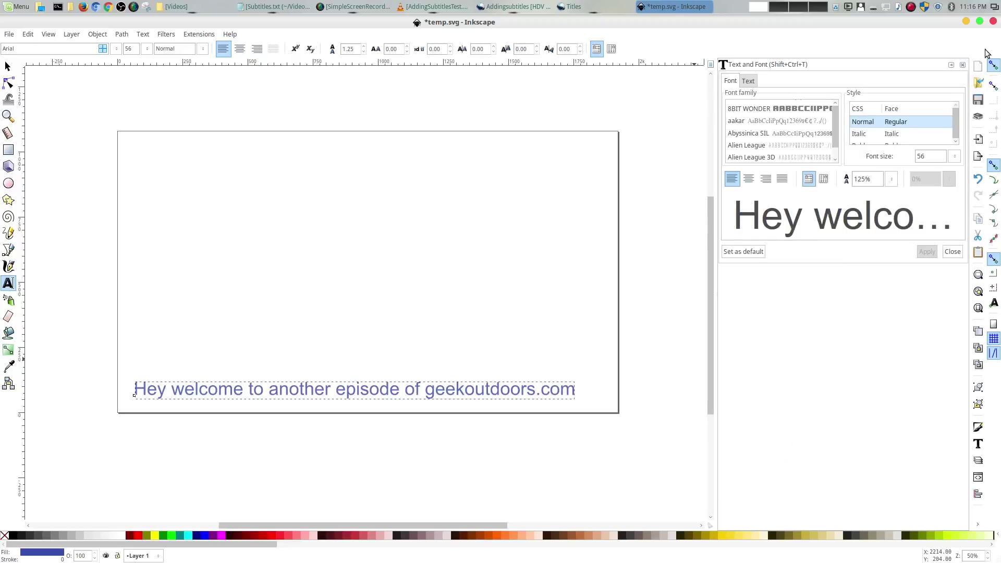
pyautogui.click(993, 22)
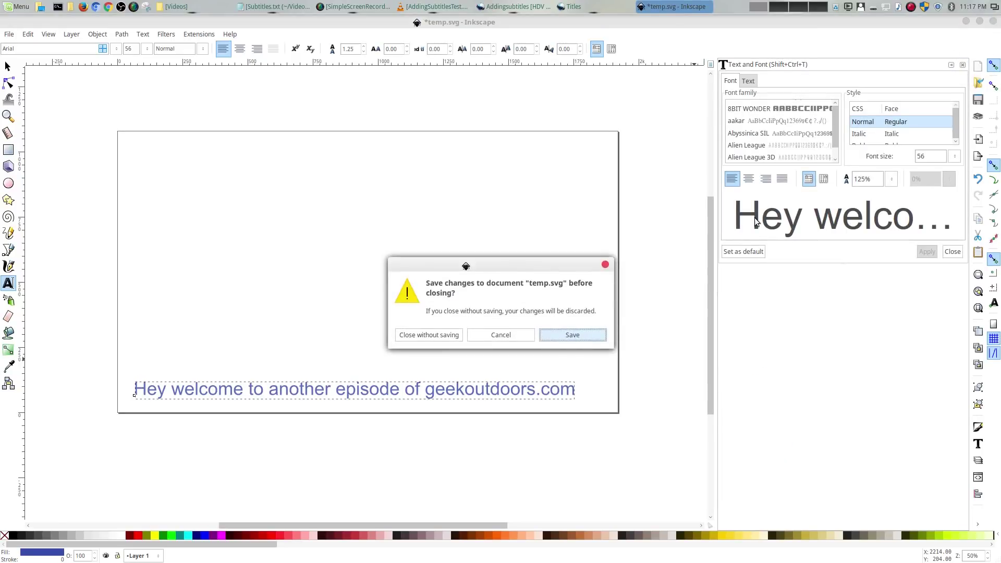
pyautogui.click(591, 336)
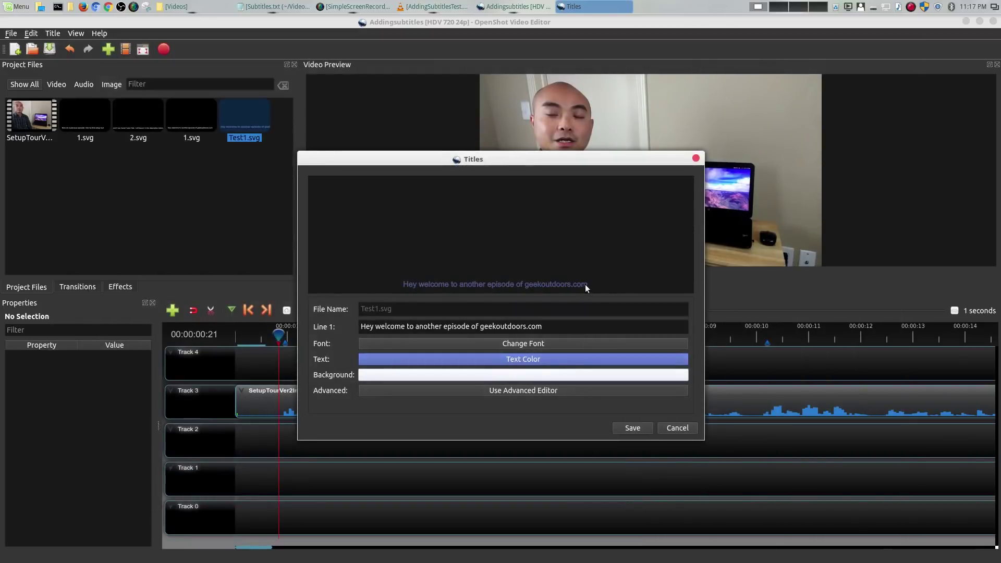
# Save the edited title and place Test1.svg on Track 4 near the first marker, trimming its end to the second marker
pyautogui.click(632, 427)
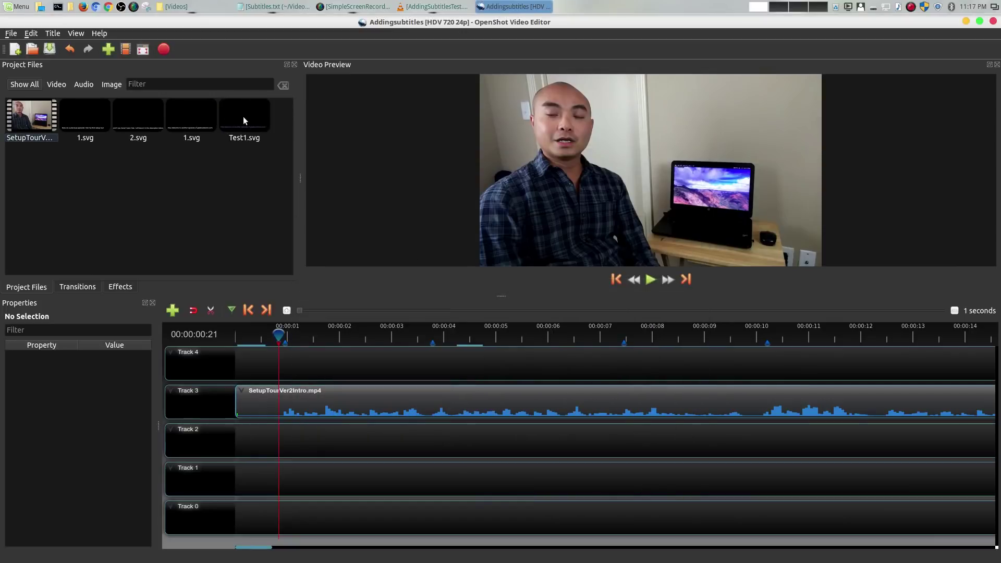
pyautogui.moveTo(349, 251); pyautogui.dragTo(286, 362)
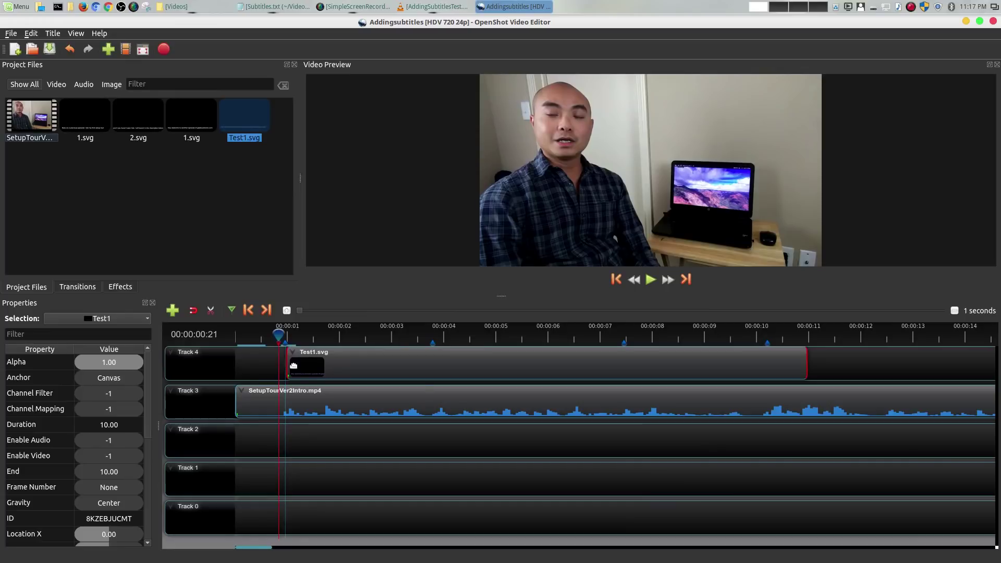
pyautogui.moveTo(808, 369); pyautogui.dragTo(432, 368)
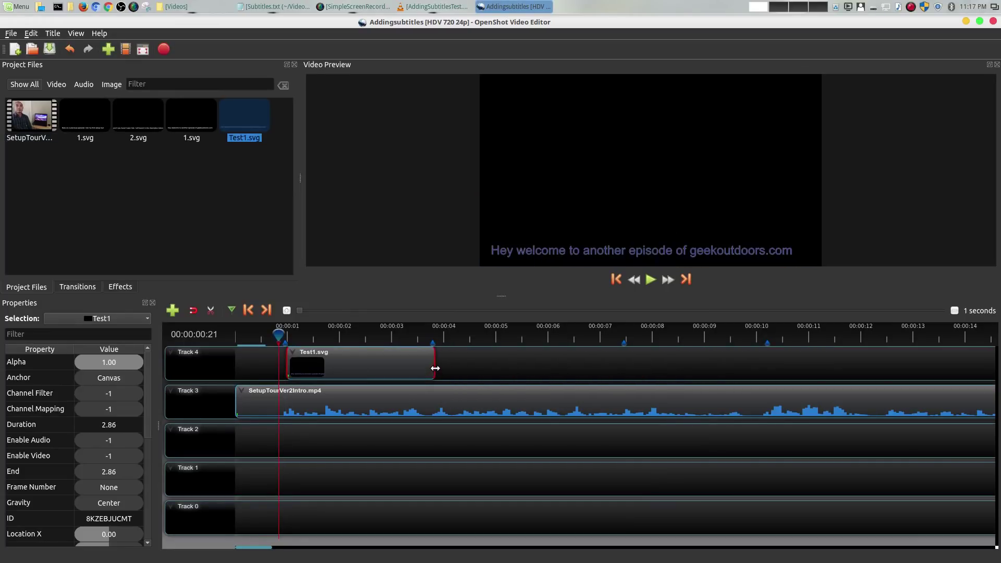
# Play back the video across the Test1.svg subtitle to check its look, then return the playhead to before the clip
pyautogui.click(649, 280)
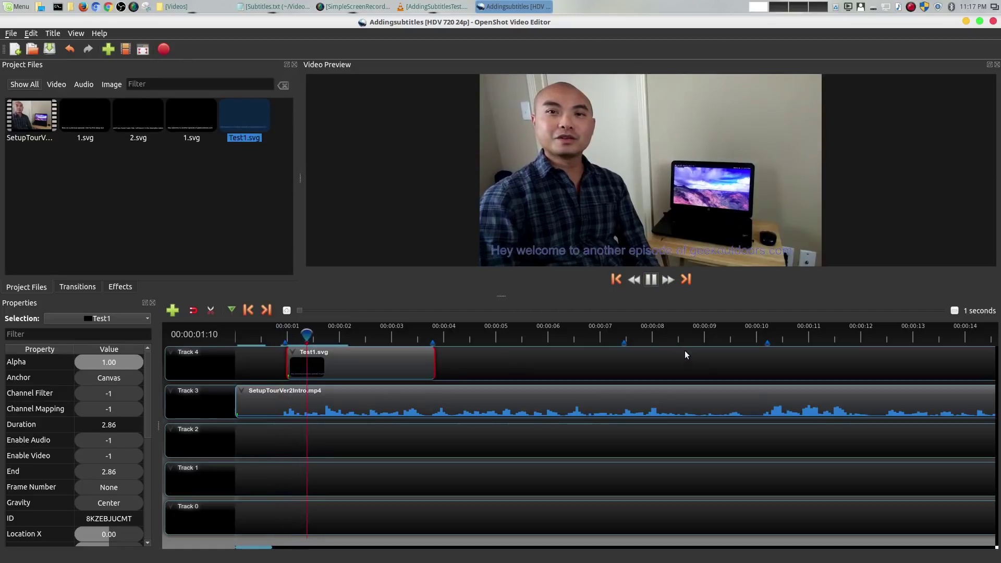
pyautogui.press('space')
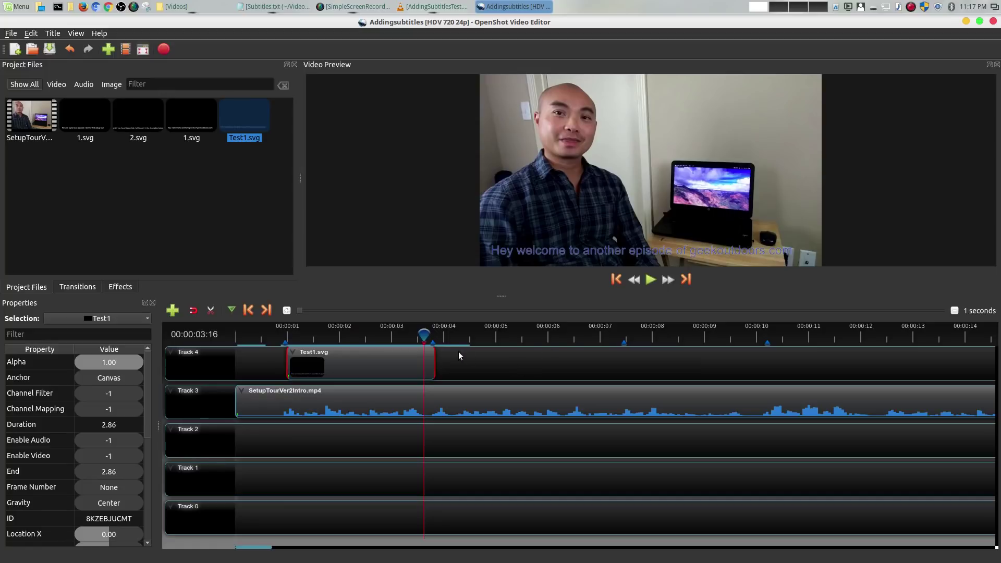
pyautogui.click(266, 331)
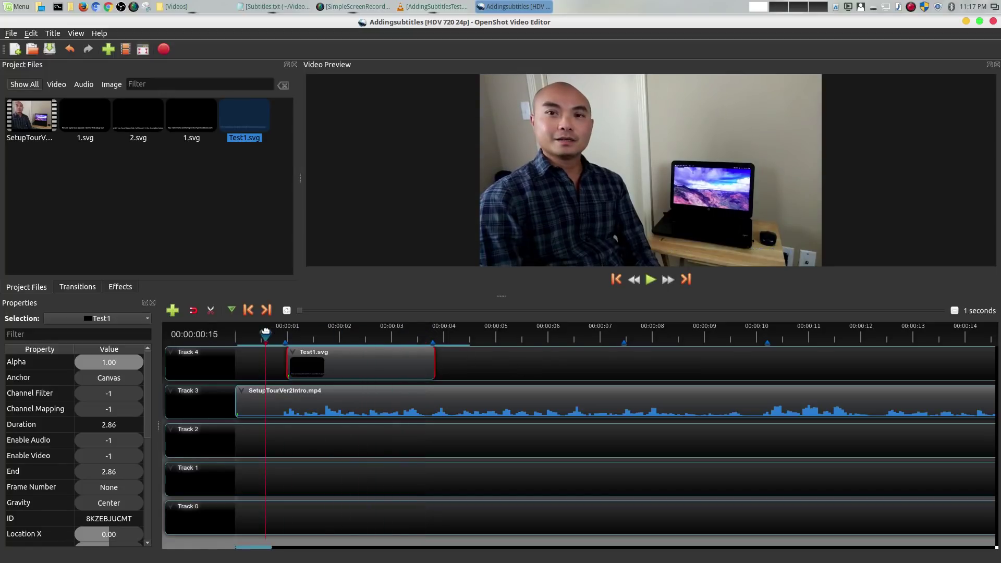
# Remove the Test1.svg clip from Track 4
pyautogui.rightClick(354, 364)
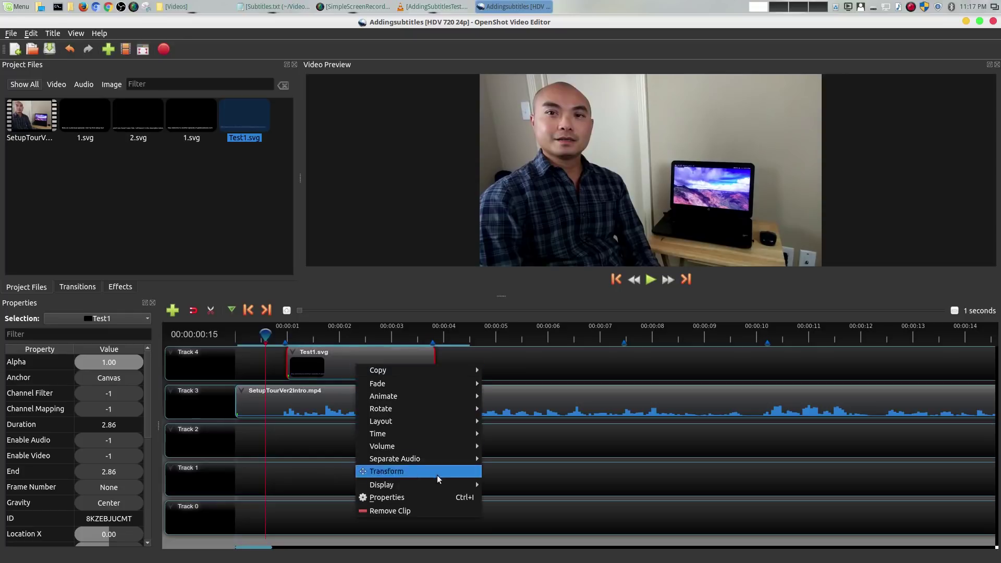
pyautogui.click(436, 502)
pyautogui.rightClick(380, 363)
pyautogui.click(421, 511)
# Change the text color of the Test1.svg title to white (#ffffff) and save the title
pyautogui.rightClick(243, 120)
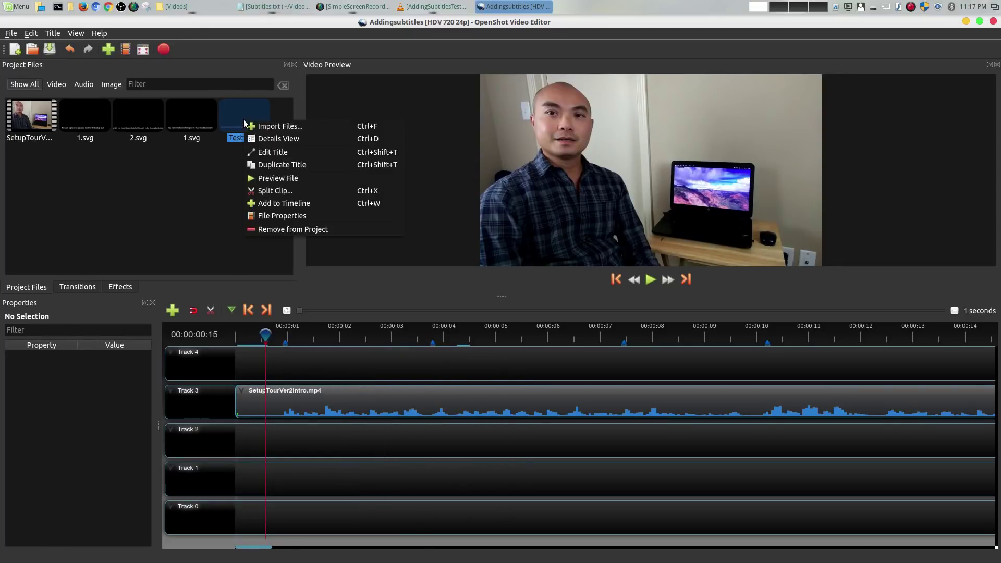
pyautogui.click(268, 152)
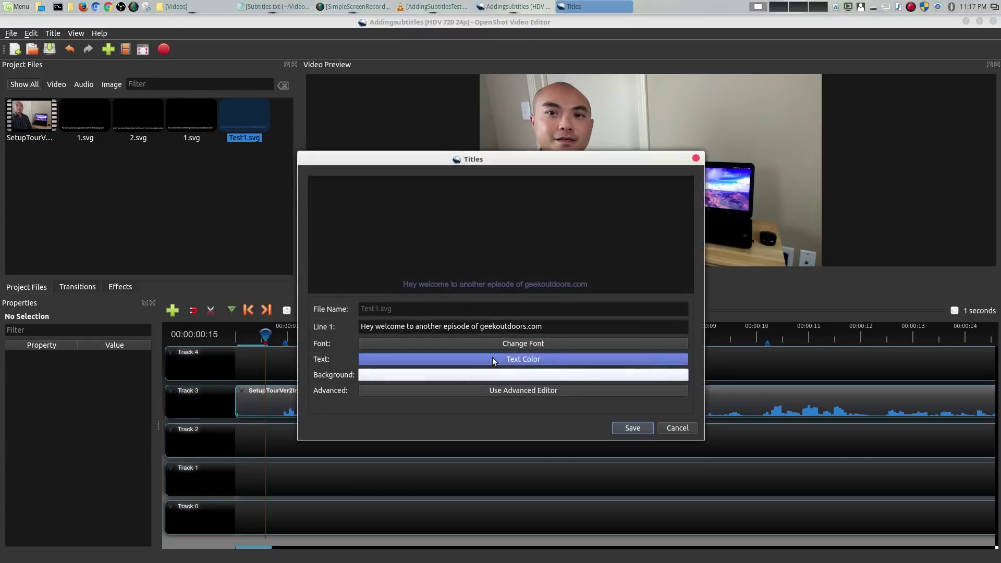
pyautogui.click(492, 359)
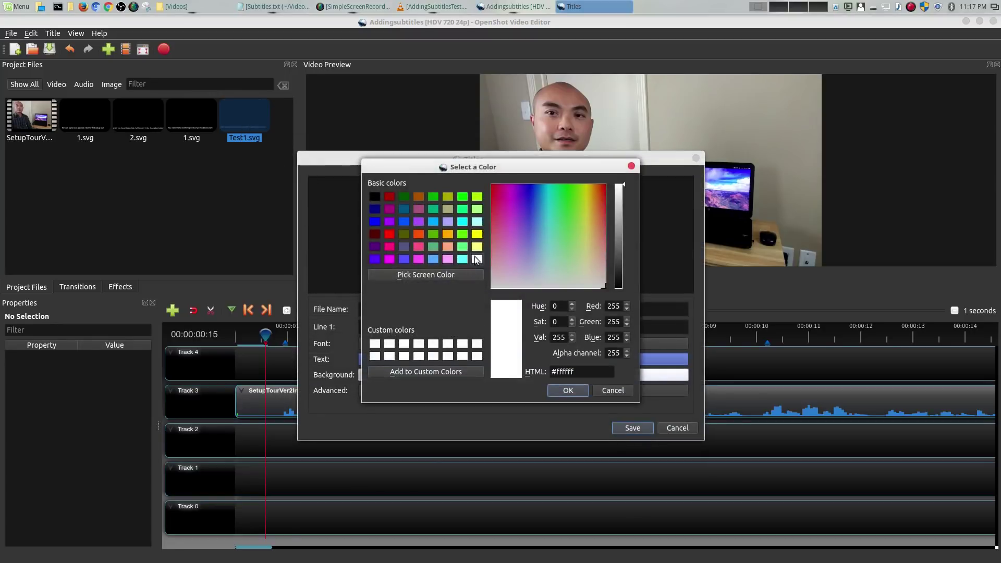
pyautogui.click(568, 390)
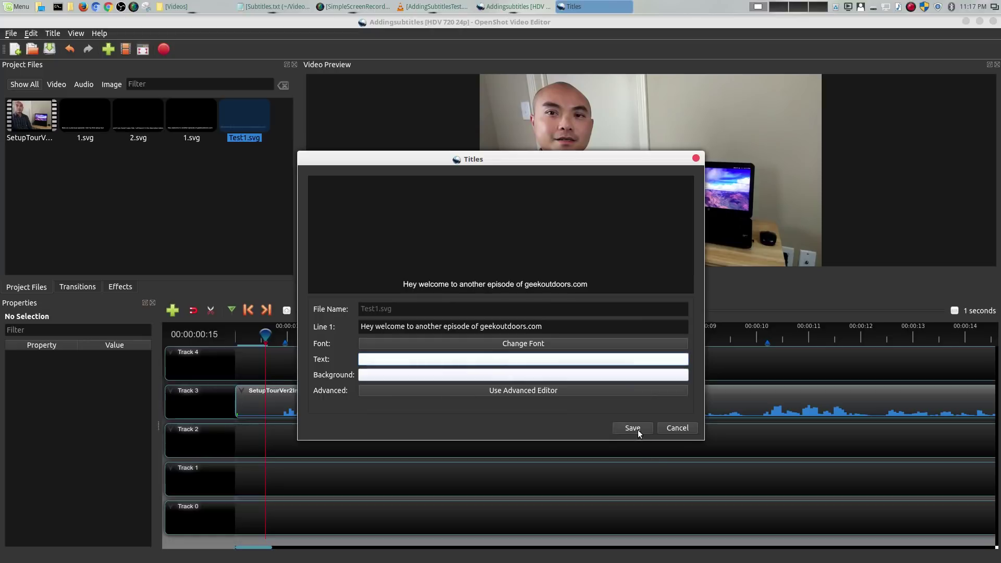
pyautogui.click(553, 390)
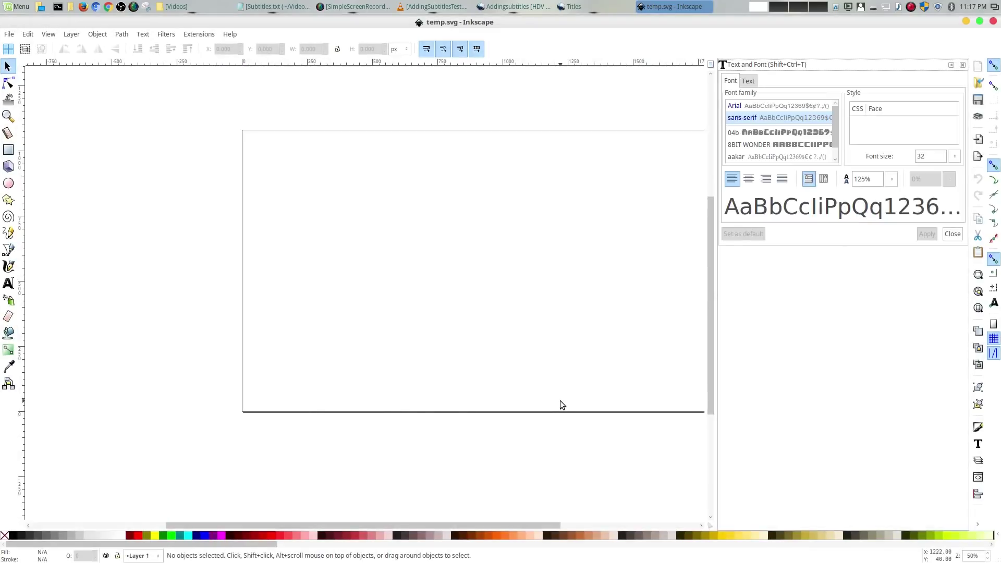
pyautogui.click(993, 22)
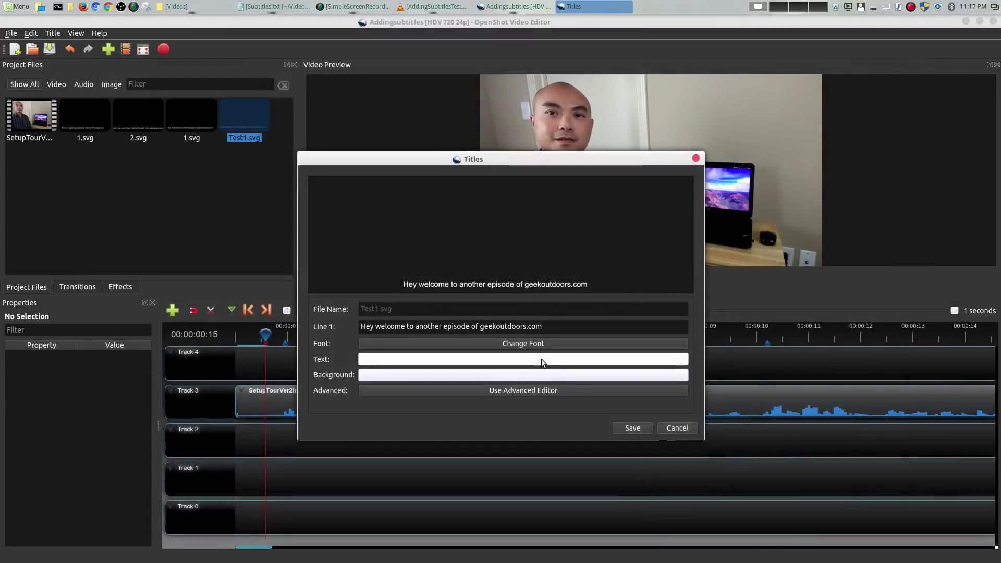
pyautogui.click(633, 427)
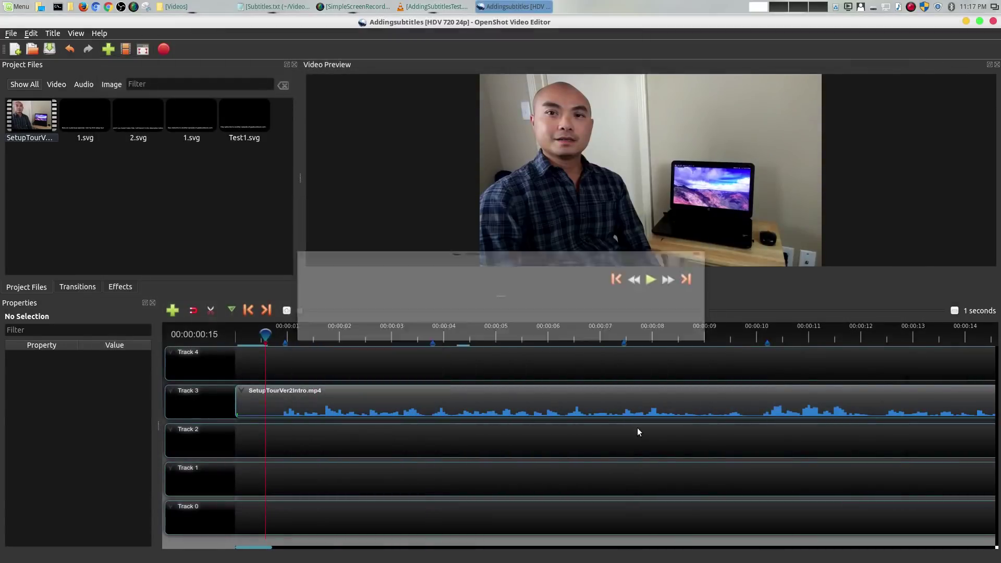
# Add the recolored Test1.svg to Track 4 at the first marker and shorten it to about 2.88 seconds, ending at the second marker
pyautogui.click(258, 125)
pyautogui.moveTo(348, 239); pyautogui.dragTo(287, 368)
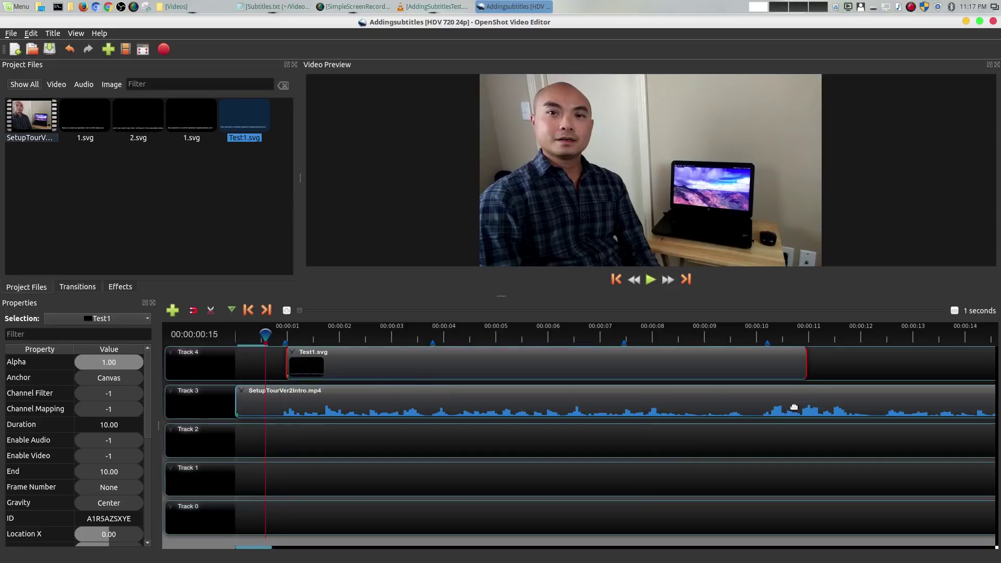
pyautogui.moveTo(806, 369); pyautogui.dragTo(435, 366)
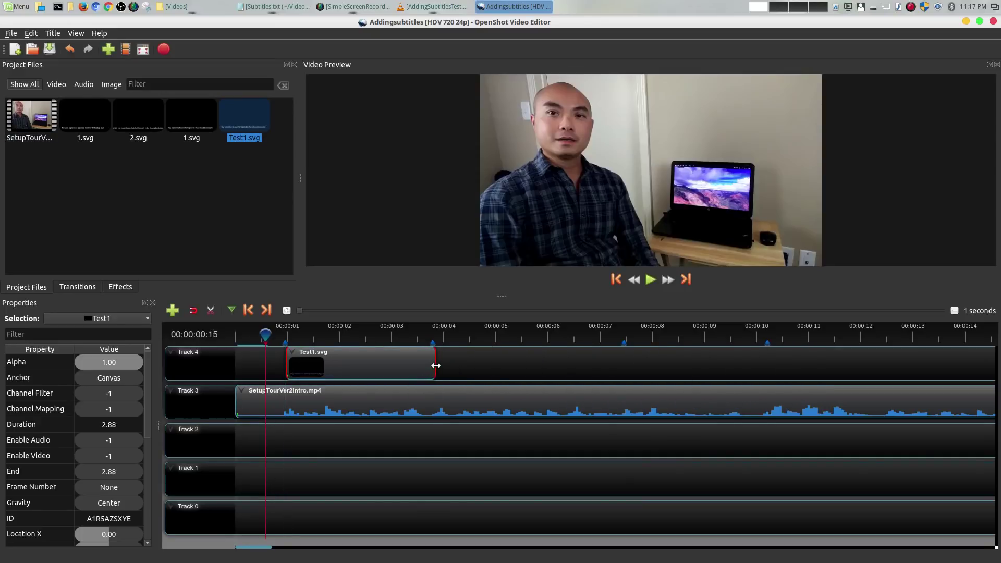
# Play back the Test1.svg subtitle over the video and stop just past its end
pyautogui.press('space')
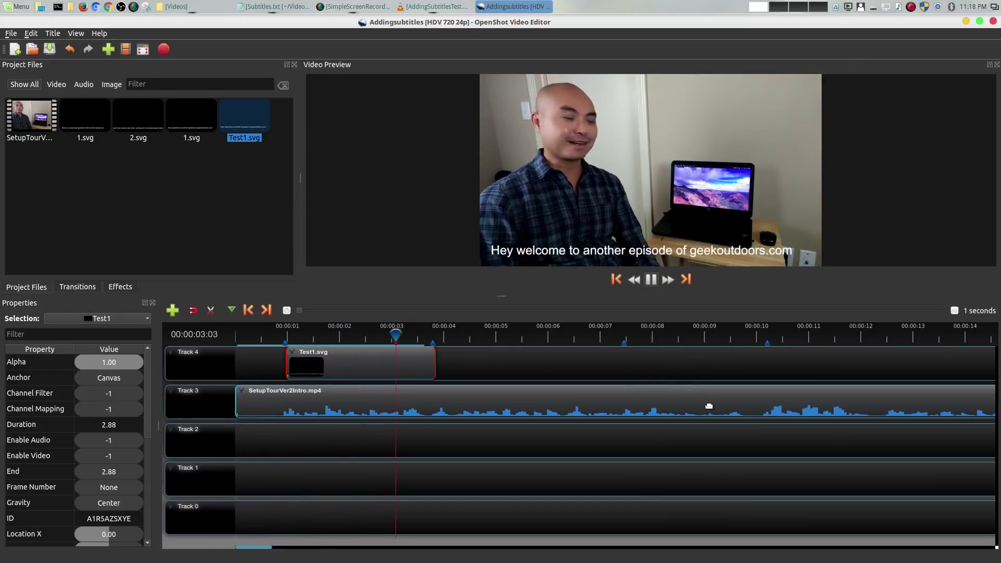
pyautogui.press('space')
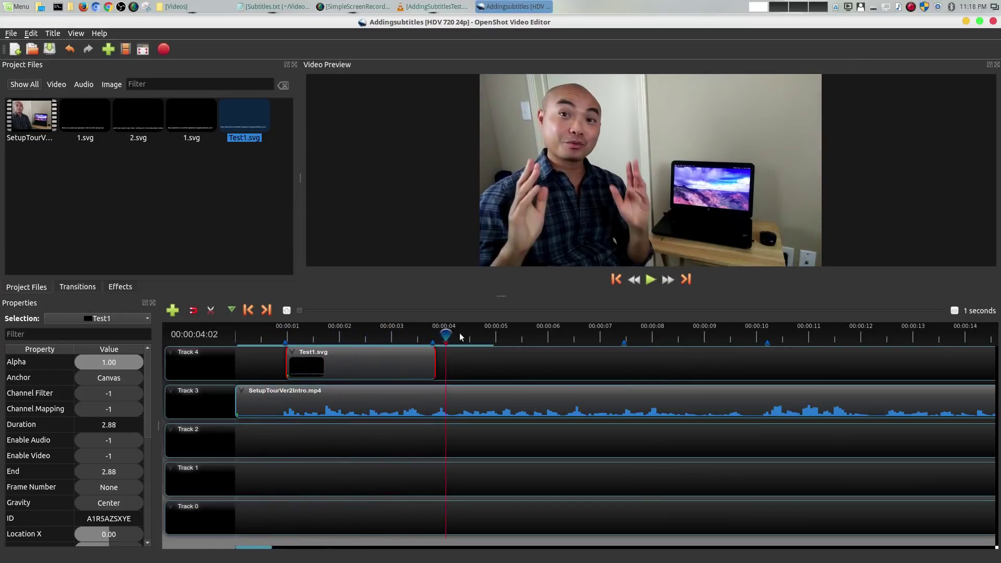
pyautogui.click(259, 193)
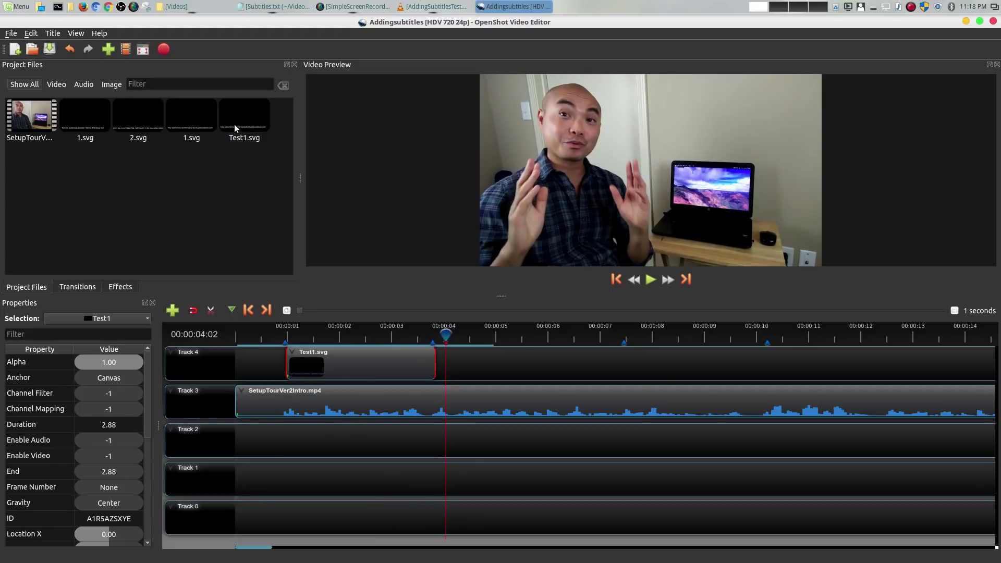
# Duplicate the Test1.svg title and replace its text with "Now on a previous episode I did my first setup tour" copied from Subtitles.txt
pyautogui.click(281, 7)
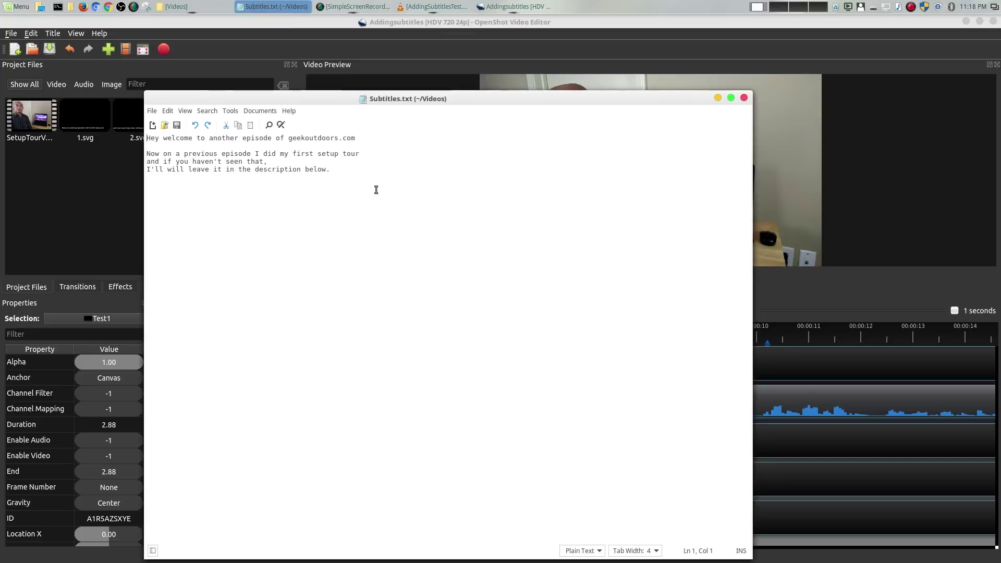
pyautogui.click(119, 198)
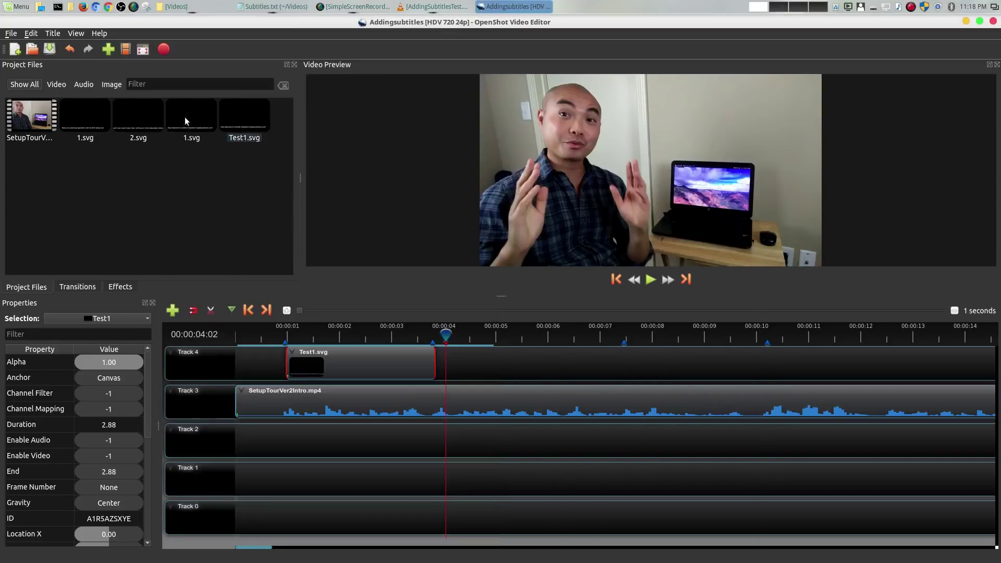
pyautogui.rightClick(244, 111)
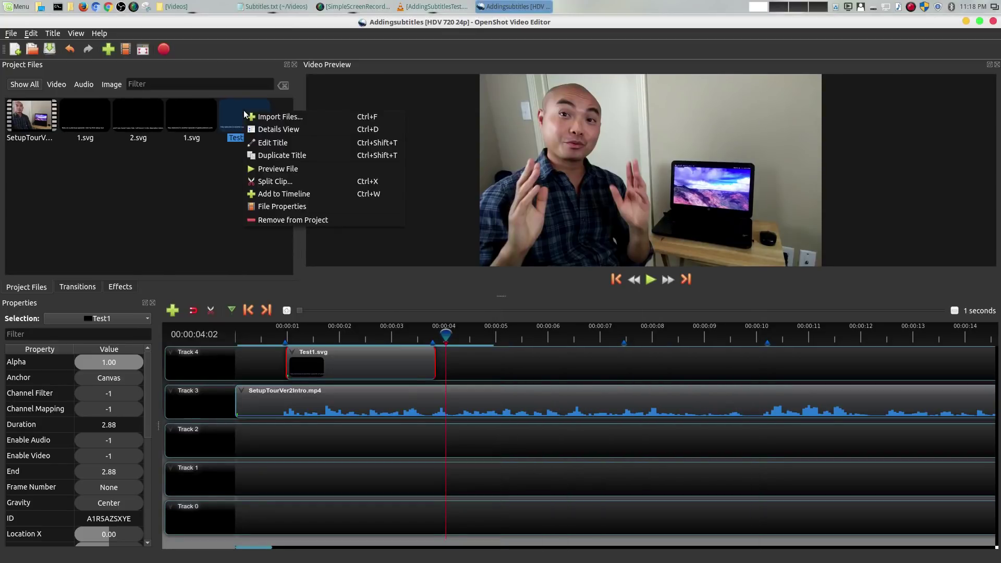
pyautogui.click(286, 158)
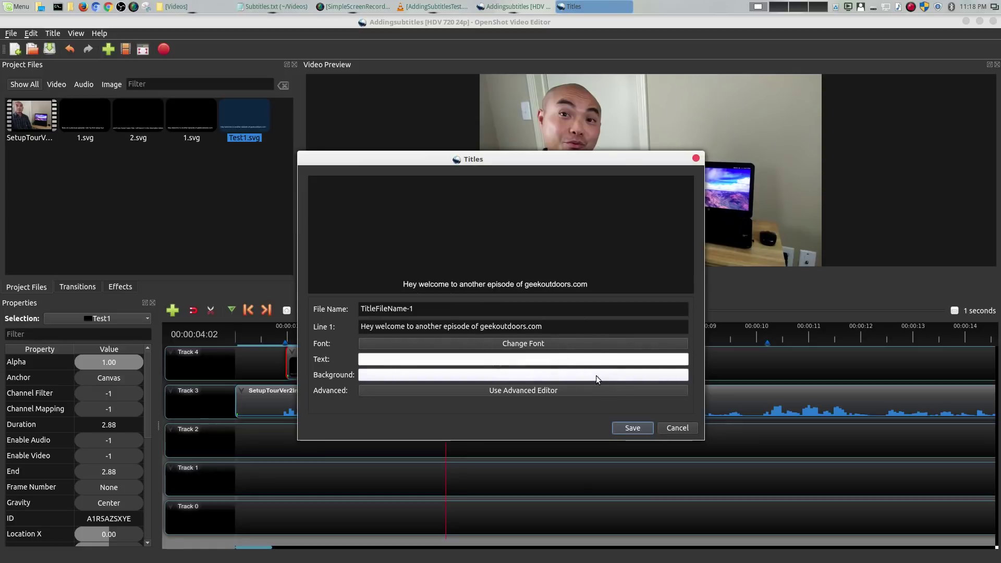
pyautogui.click(271, 6)
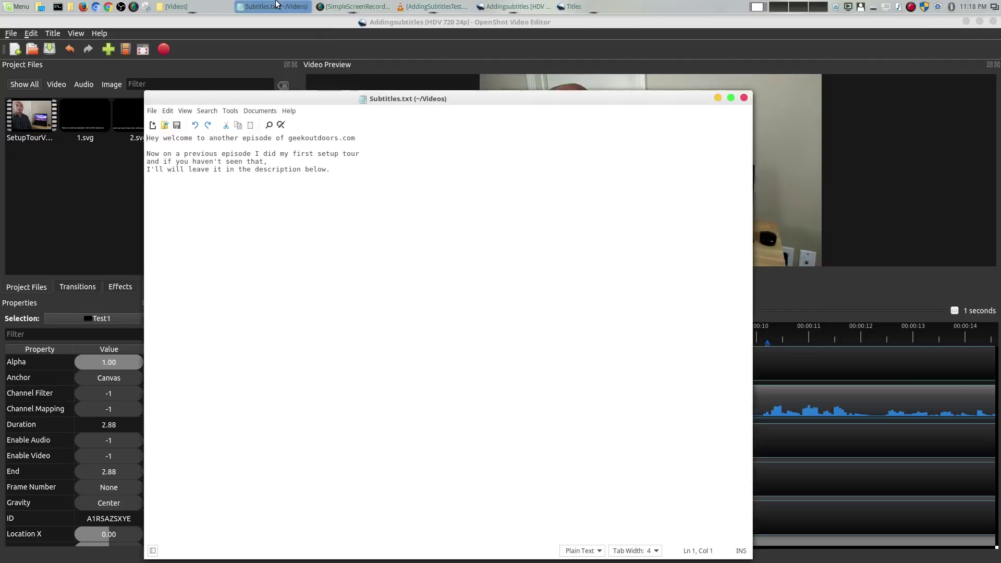
pyautogui.tripleClick(268, 155)
pyautogui.hotkey('ctrl', 'c')
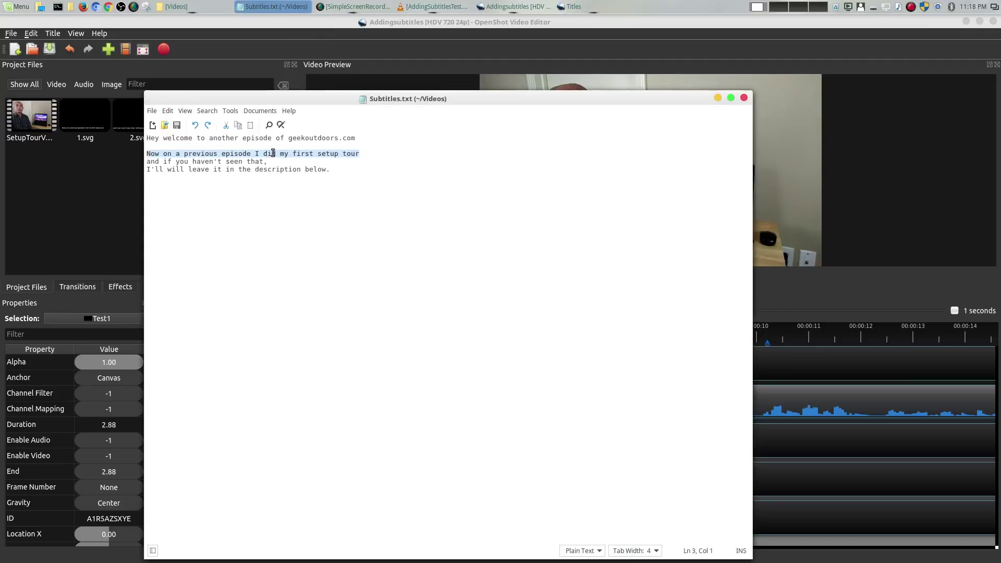
pyautogui.click(719, 98)
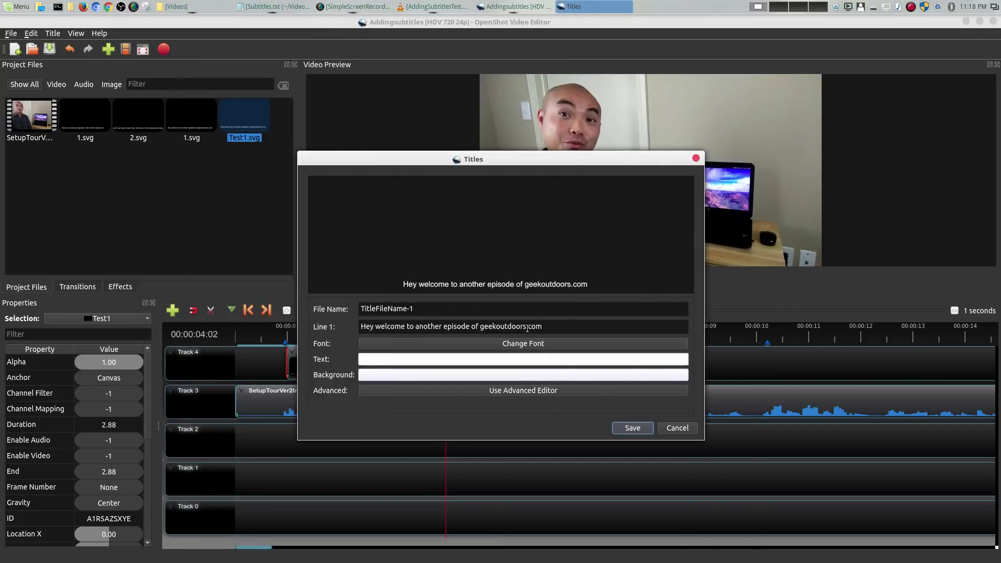
pyautogui.tripleClick(527, 327)
pyautogui.hotkey('ctrl', 'v')
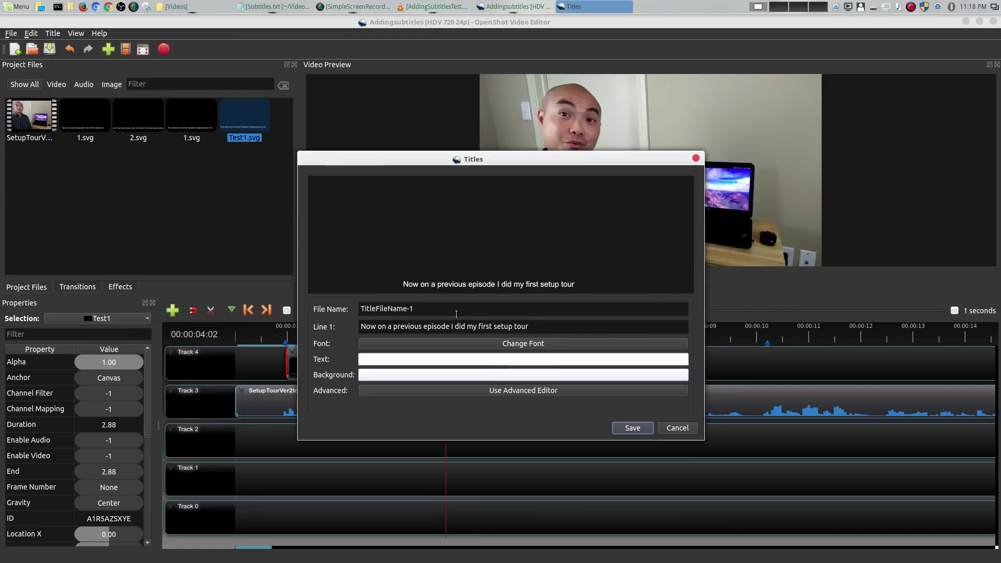
# Name the duplicated title Test2 and save it to the project
pyautogui.tripleClick(427, 307)
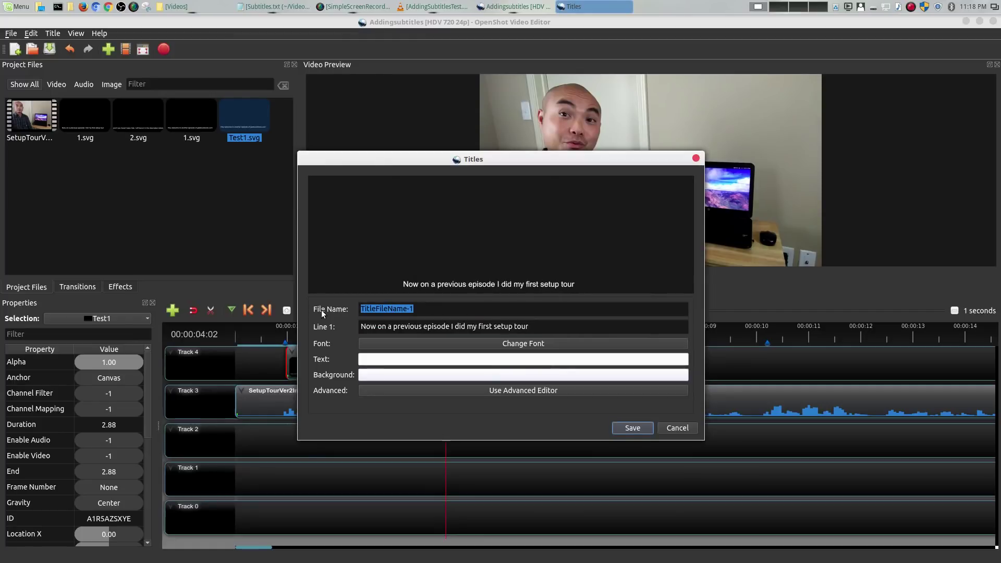
pyautogui.write('Test2')
pyautogui.click(630, 428)
# Place Test2.svg on Track 4 right after Test1.svg and shorten it to about 3.62 seconds, ending at the third marker
pyautogui.click(22, 165)
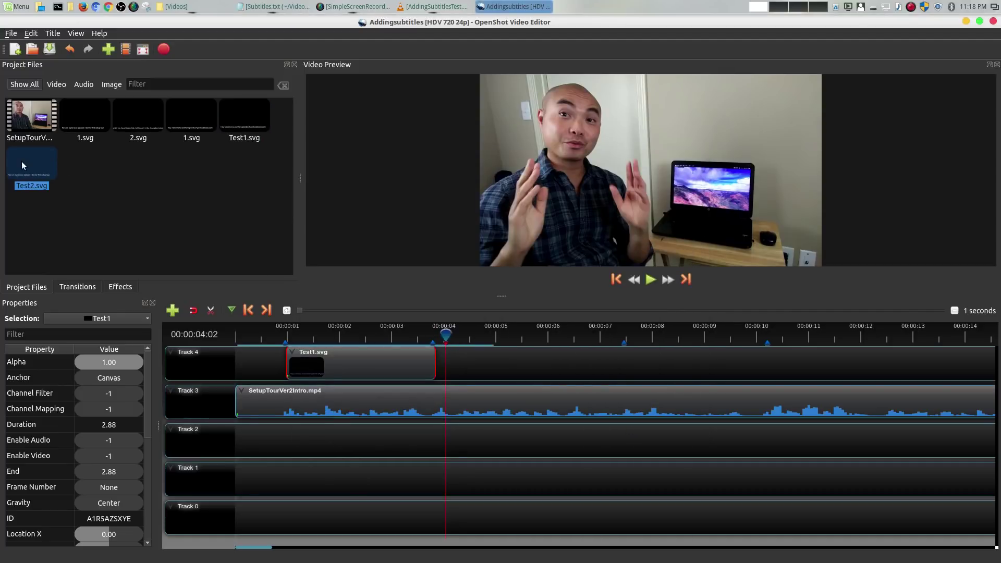
pyautogui.click(412, 325)
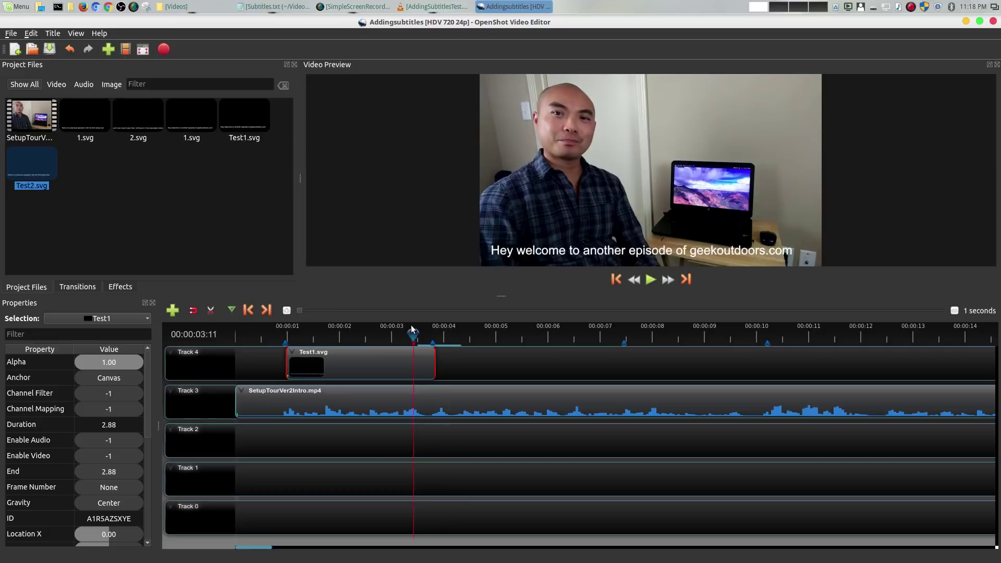
pyautogui.moveTo(33, 156); pyautogui.dragTo(439, 356)
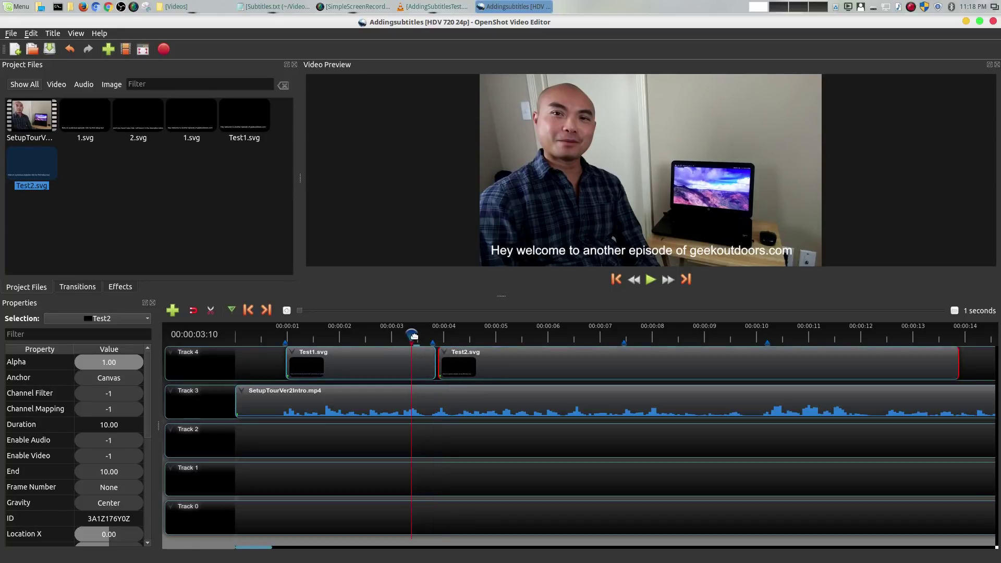
pyautogui.moveTo(958, 360); pyautogui.dragTo(625, 357)
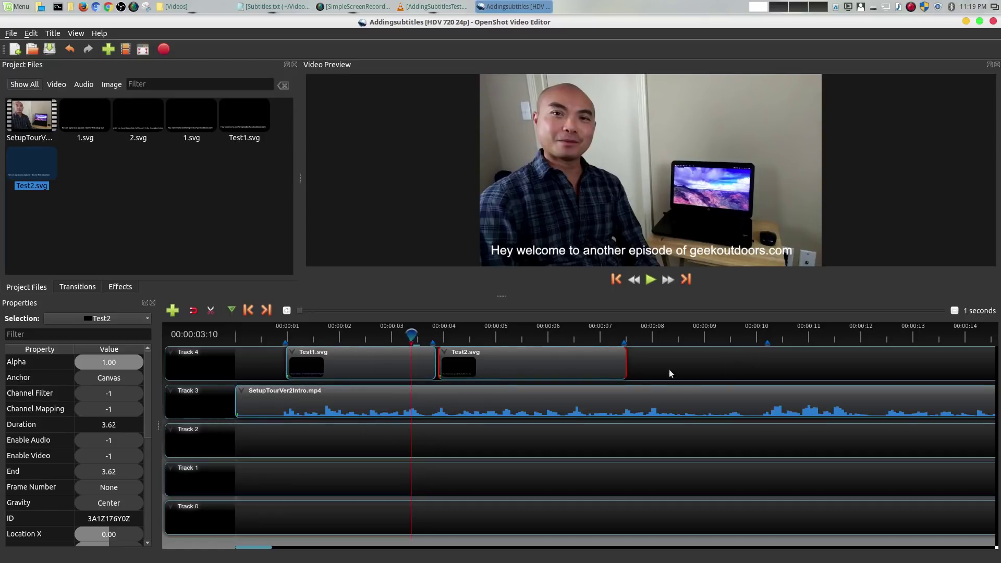
# Play the timeline from the start through both subtitles and stop just past the end of Test2.svg
pyautogui.moveTo(412, 335); pyautogui.dragTo(238, 333)
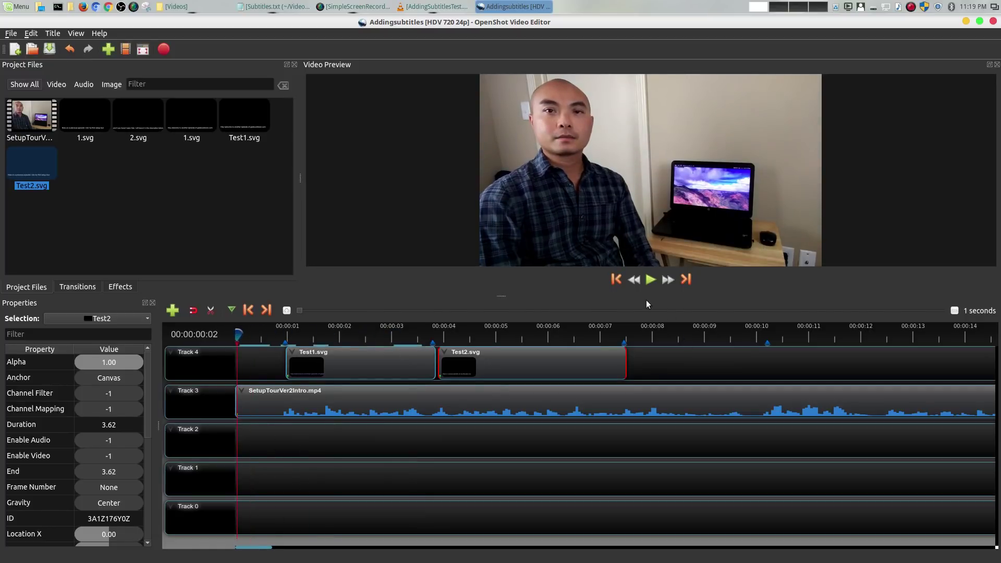
pyautogui.click(646, 281)
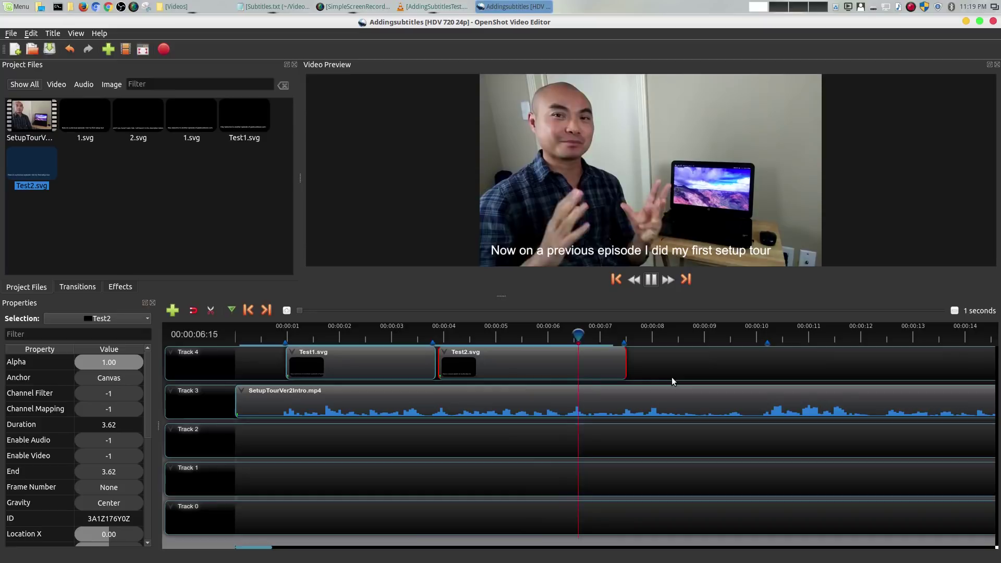
pyautogui.press('space')
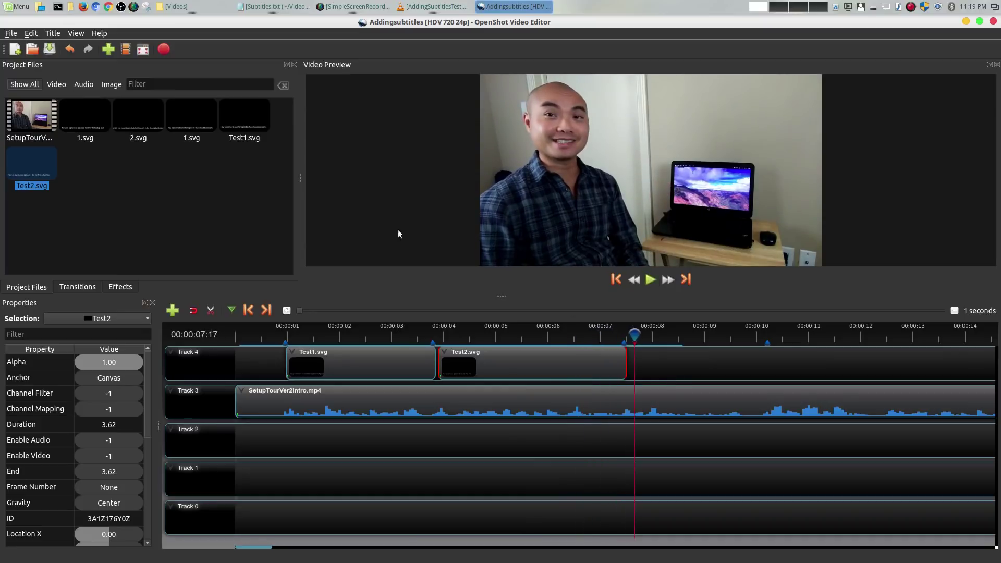
# Start a duplicate of the Test2.svg title, then join the last two lines of Subtitles.txt into one line and copy it
pyautogui.rightClick(42, 160)
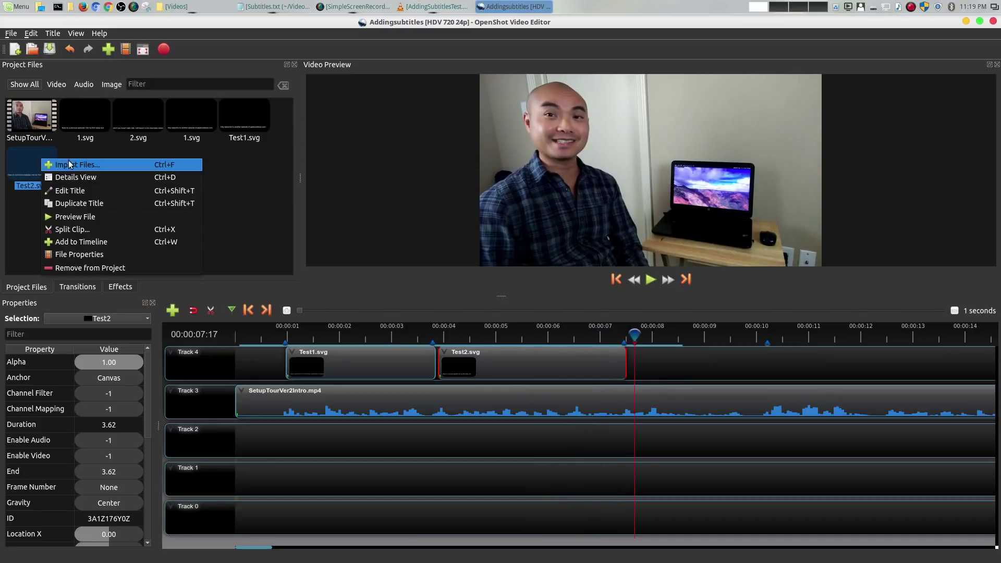
pyautogui.click(101, 206)
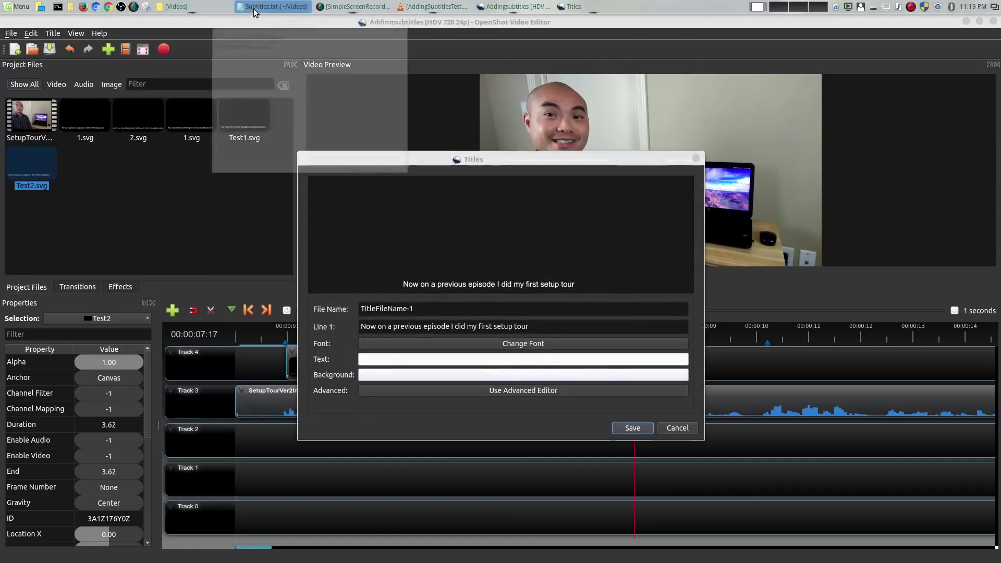
pyautogui.click(253, 7)
pyautogui.click(366, 175)
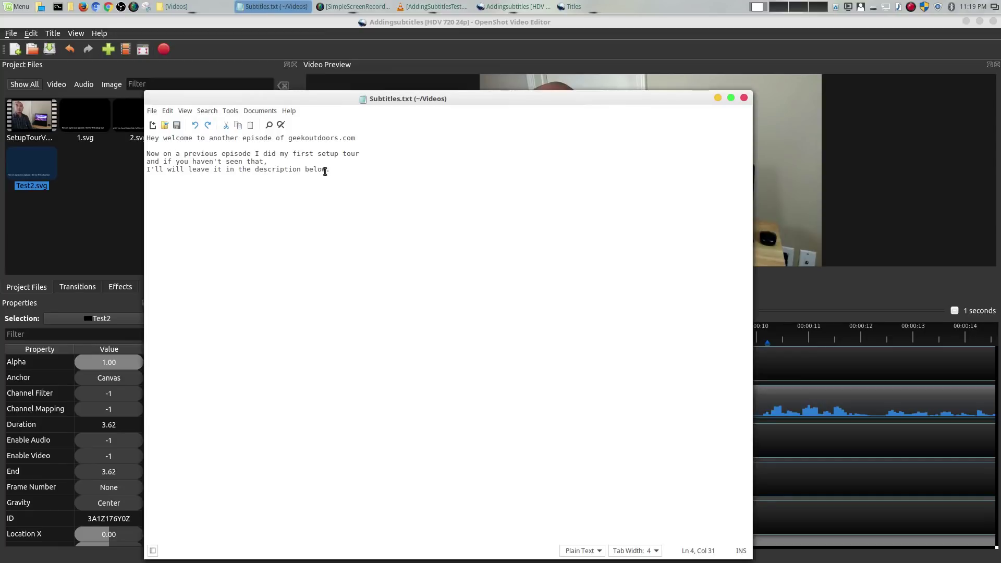
pyautogui.press('Delete')
pyautogui.press('Delete')
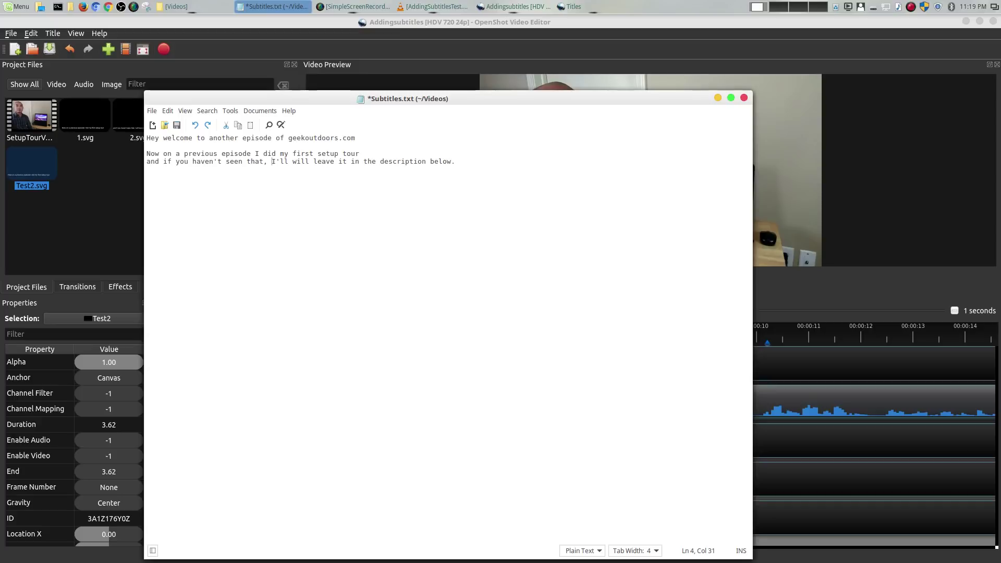
pyautogui.tripleClick(418, 162)
pyautogui.hotkey('ctrl', 'c')
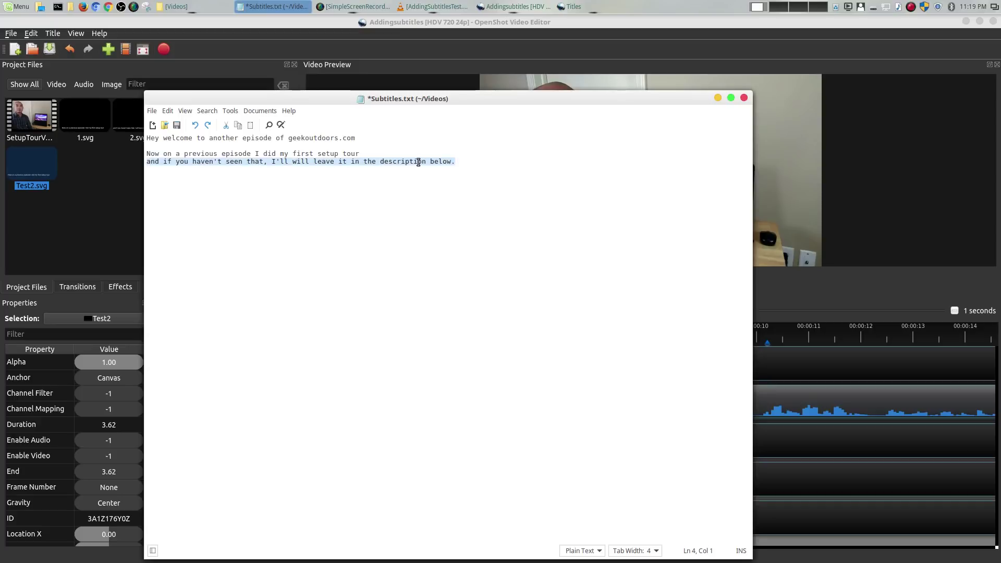
pyautogui.click(718, 98)
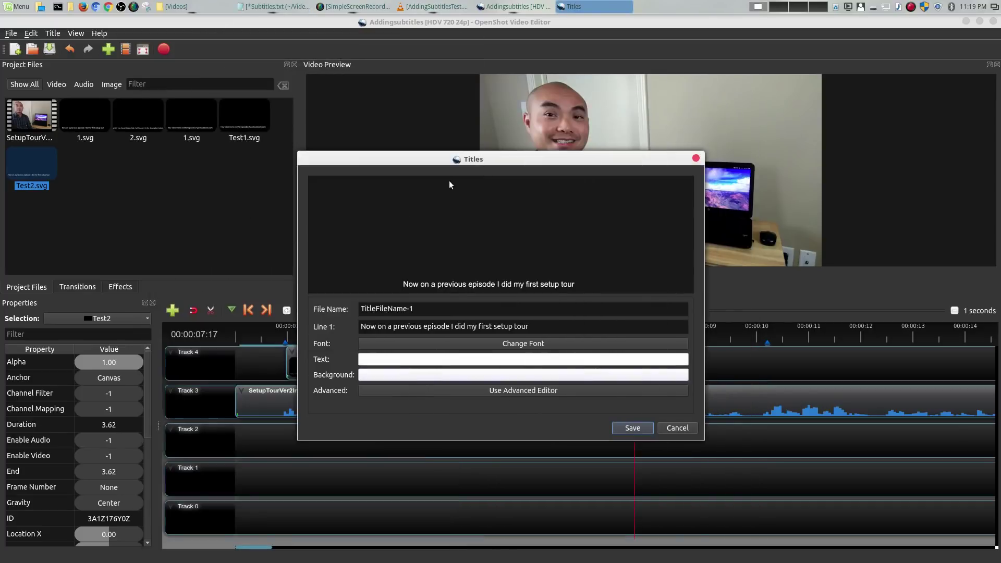
# Replace the title's text with "and if you haven't seen that, I'll will leave it in the description below." and save it as Test3
pyautogui.tripleClick(460, 327)
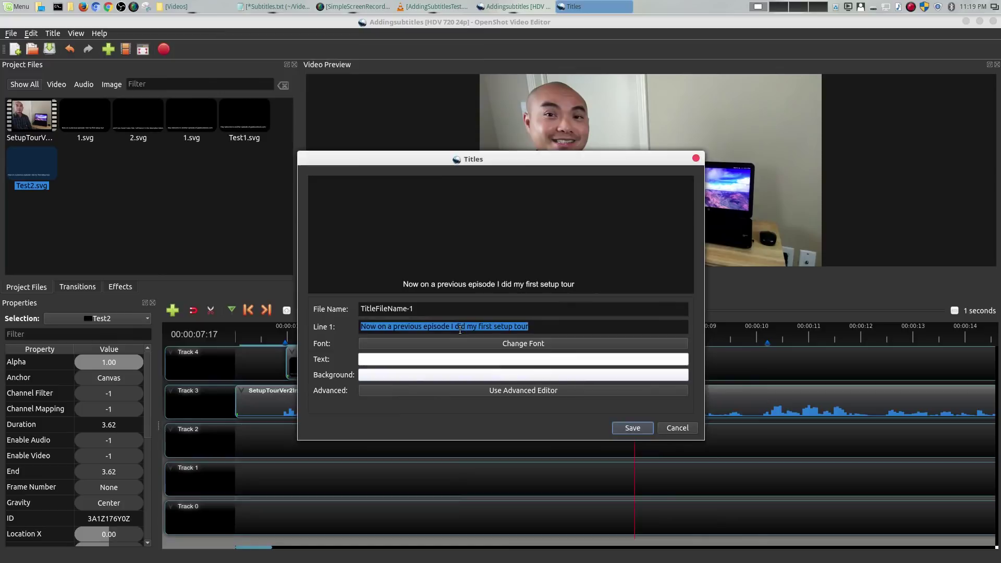
pyautogui.hotkey('ctrl', 'v')
pyautogui.tripleClick(435, 308)
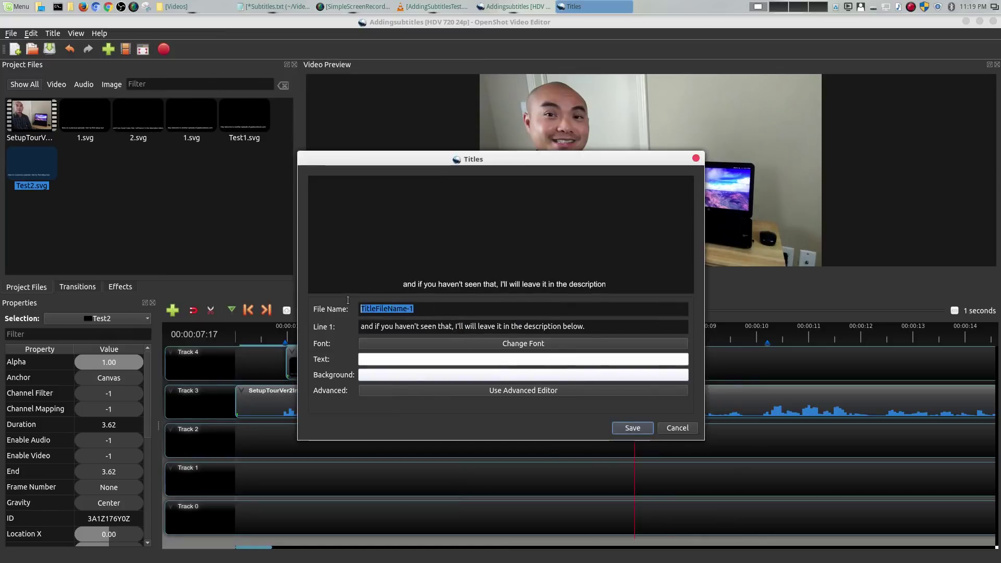
pyautogui.write('Test3')
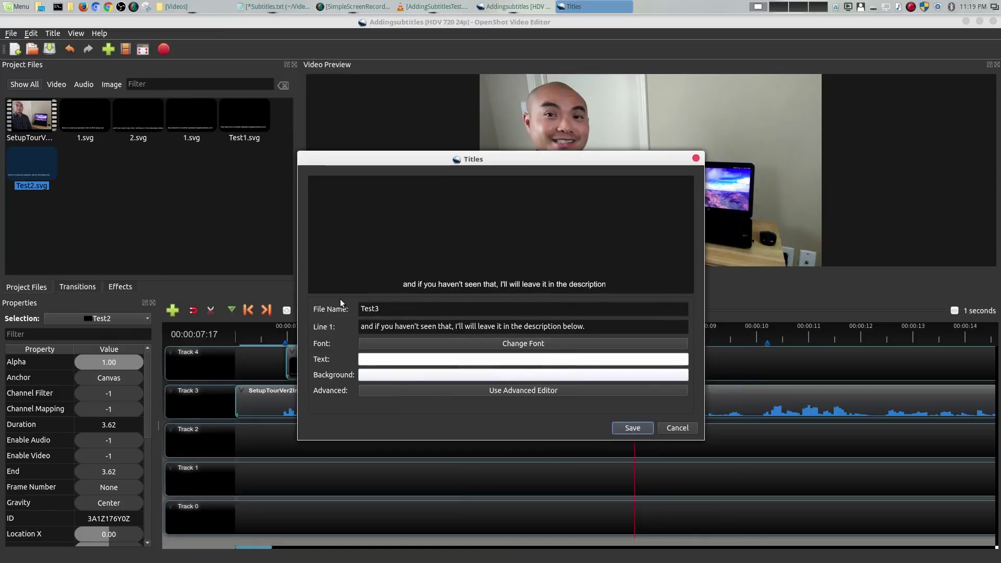
pyautogui.click(633, 426)
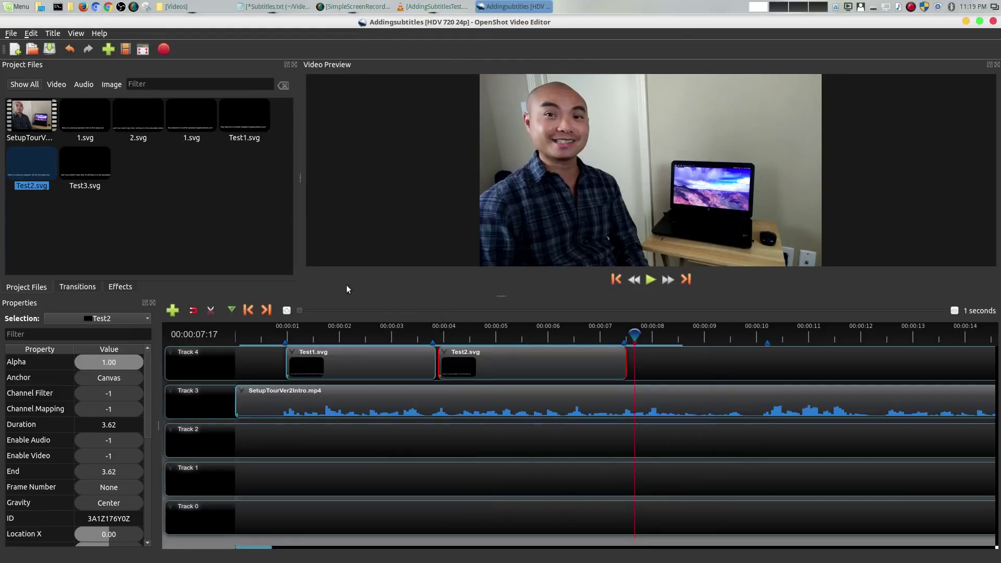
# Place Test3.svg on Track 4 right after Test2.svg and shorten it to about 3.04 seconds, ending near the fourth marker
pyautogui.click(84, 166)
pyautogui.moveTo(188, 193); pyautogui.dragTo(604, 330)
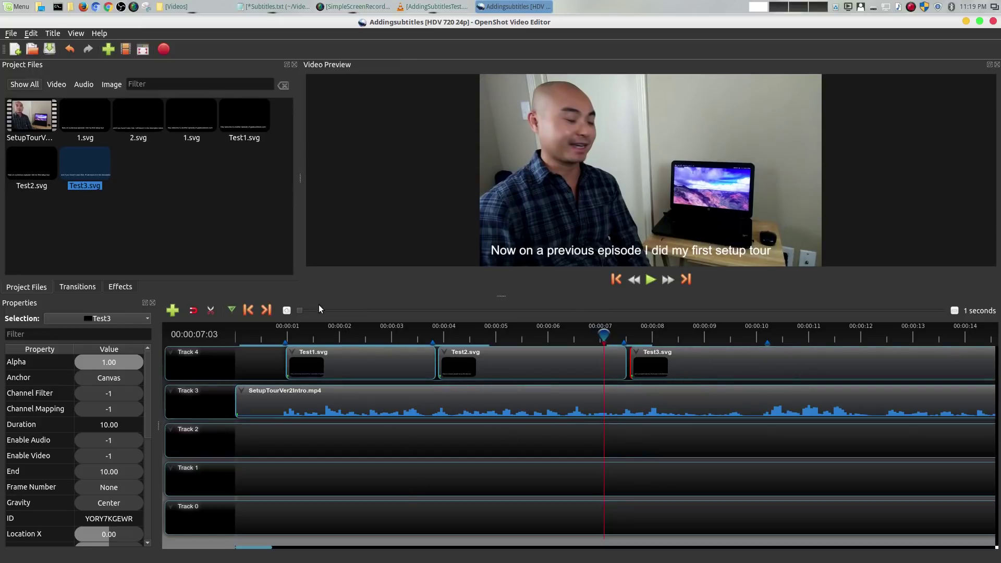
pyautogui.moveTo(301, 308); pyautogui.dragTo(304, 308)
pyautogui.moveTo(386, 357); pyautogui.dragTo(308, 332)
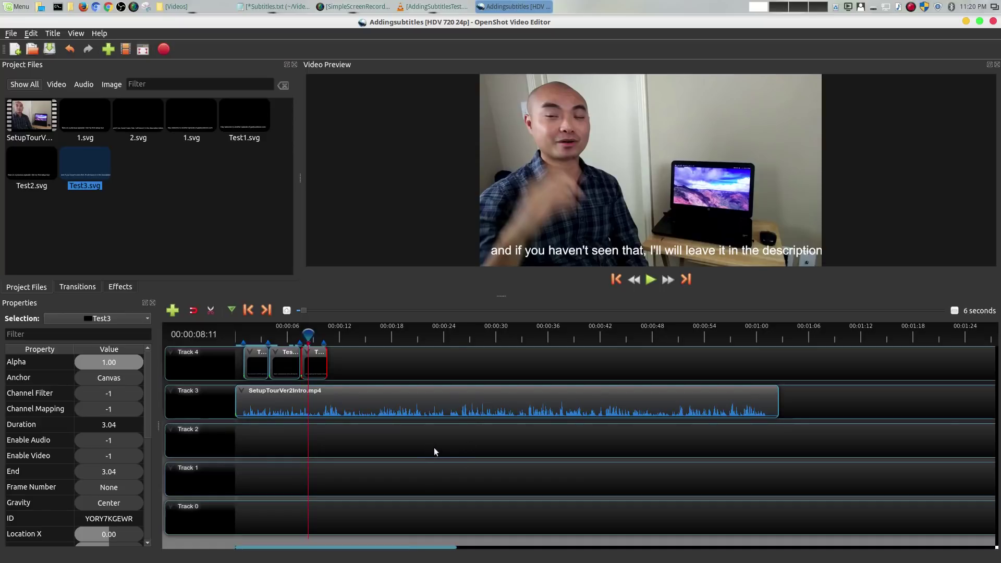
pyautogui.scroll(1, 434, 446)
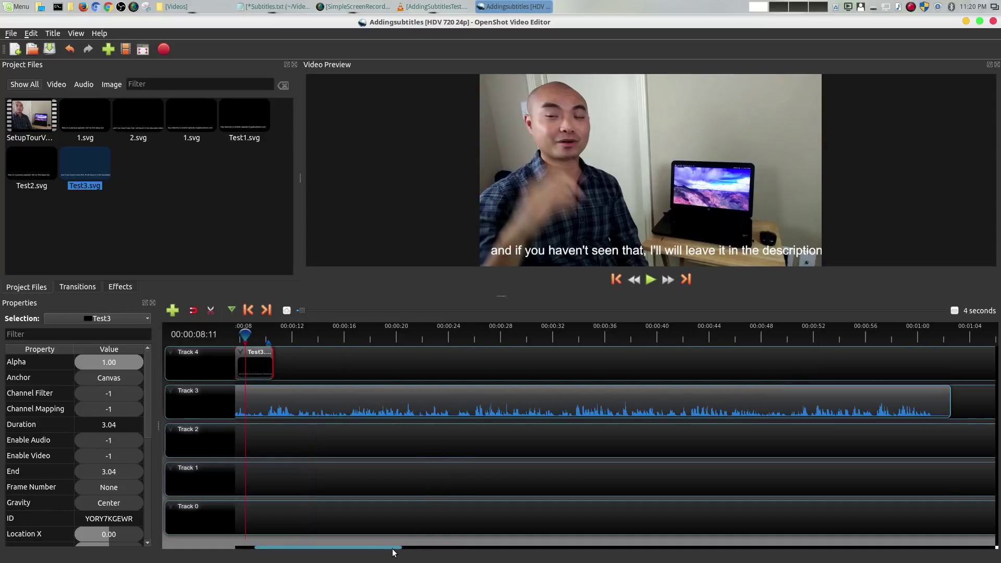
pyautogui.moveTo(357, 547); pyautogui.dragTo(306, 540)
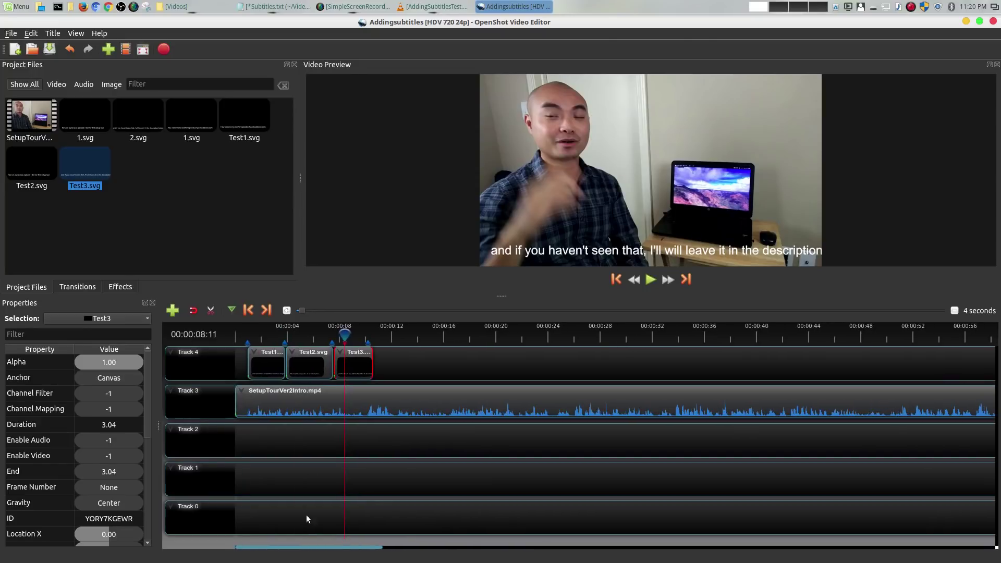
# Split the last line of Subtitles.txt so "I'll will leave it in the description below." starts on its own line
pyautogui.click(252, 8)
pyautogui.click(272, 161)
pyautogui.press('Return')
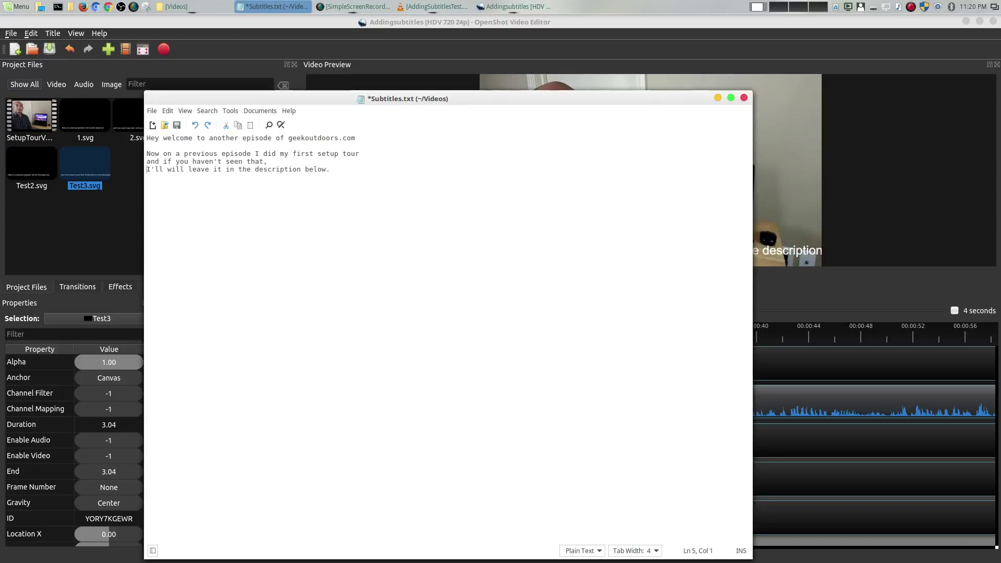
pyautogui.click(717, 98)
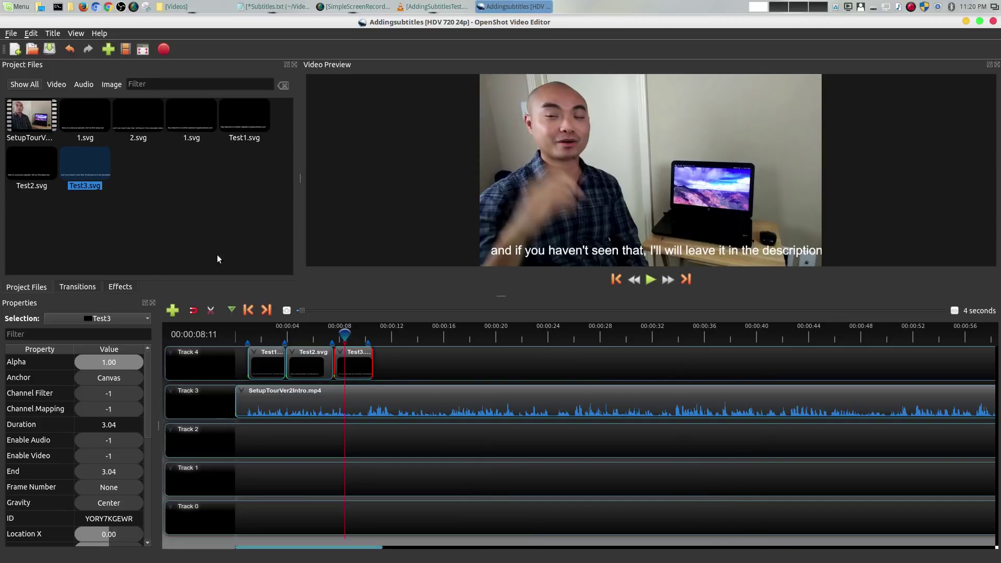
# Remove the Test3.svg clip from Track 4 and change the Test3.svg title's text color to cyan #55ffff
pyautogui.rightClick(362, 366)
pyautogui.click(446, 526)
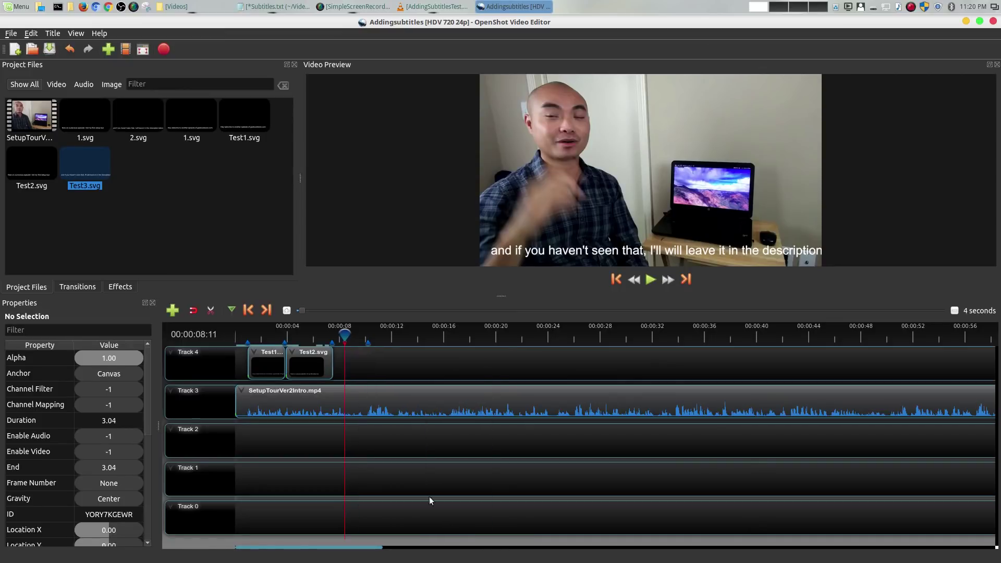
pyautogui.rightClick(87, 156)
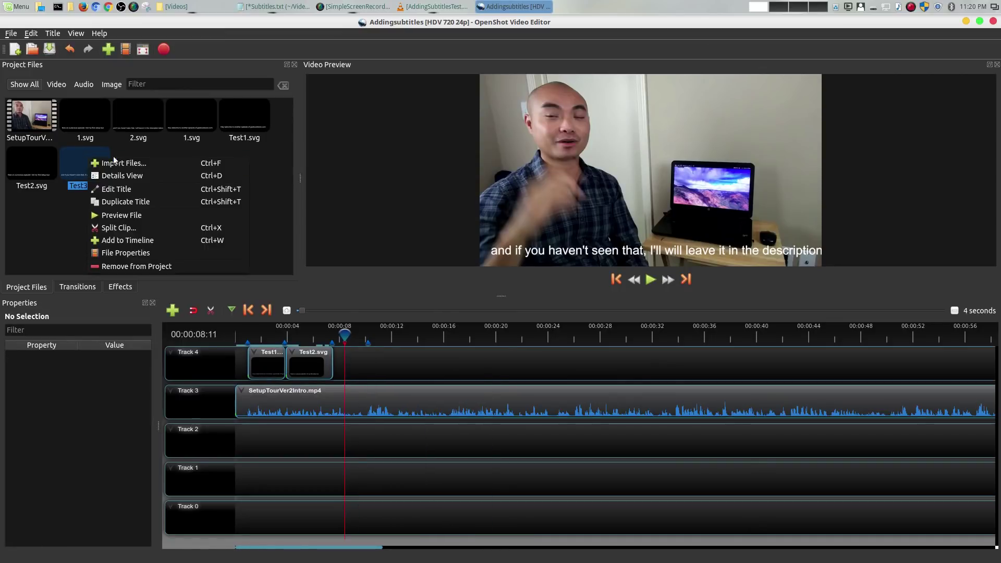
pyautogui.click(127, 188)
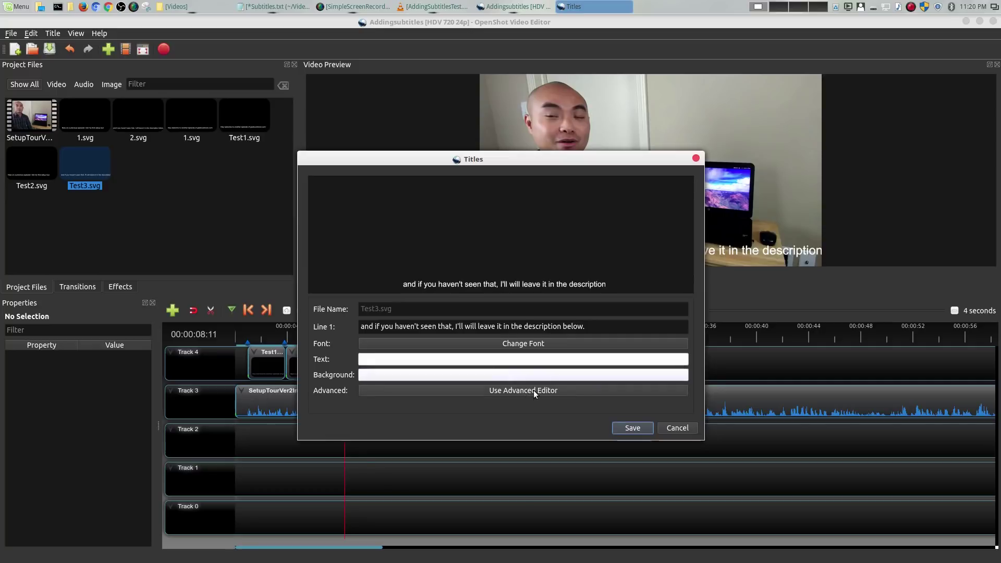
pyautogui.click(513, 359)
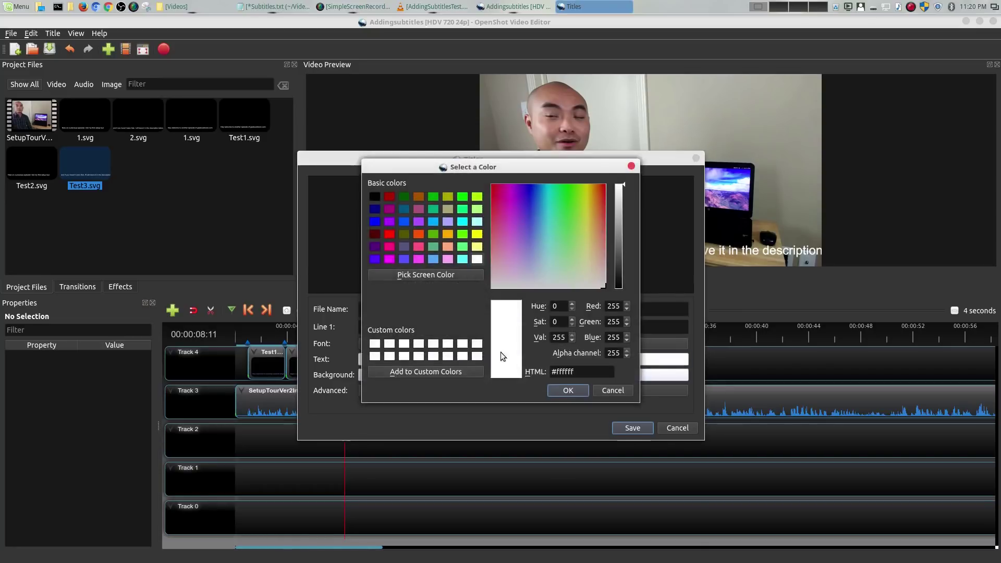
pyautogui.click(462, 259)
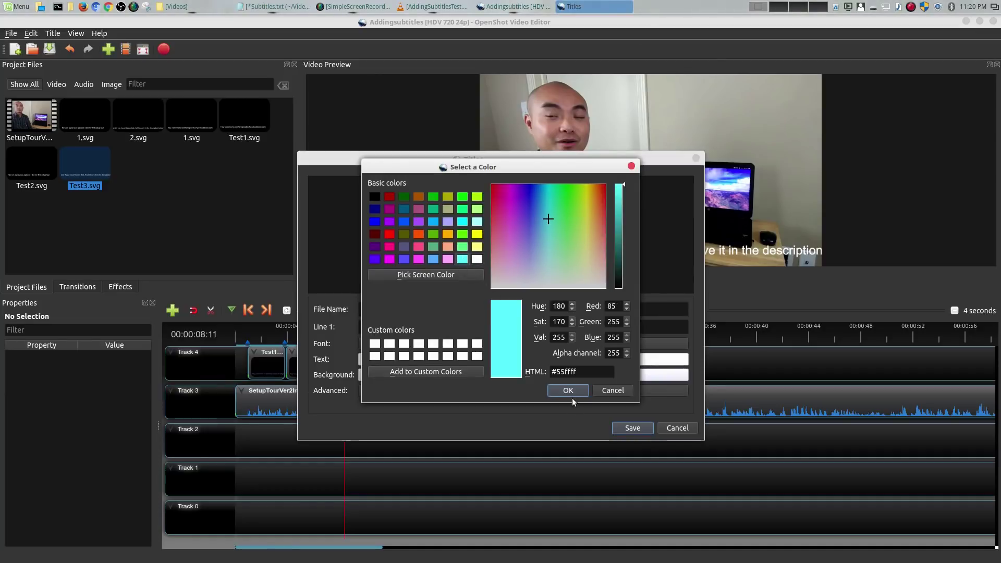
pyautogui.click(567, 390)
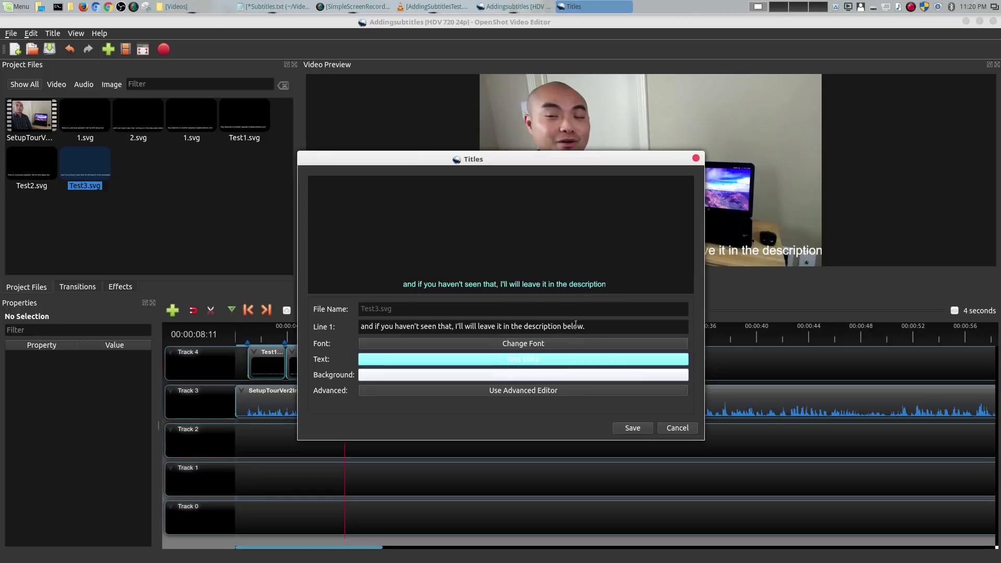
# Open the title in the advanced editor, Inkscape, and set the subtitle text's font size to 48
pyautogui.click(549, 393)
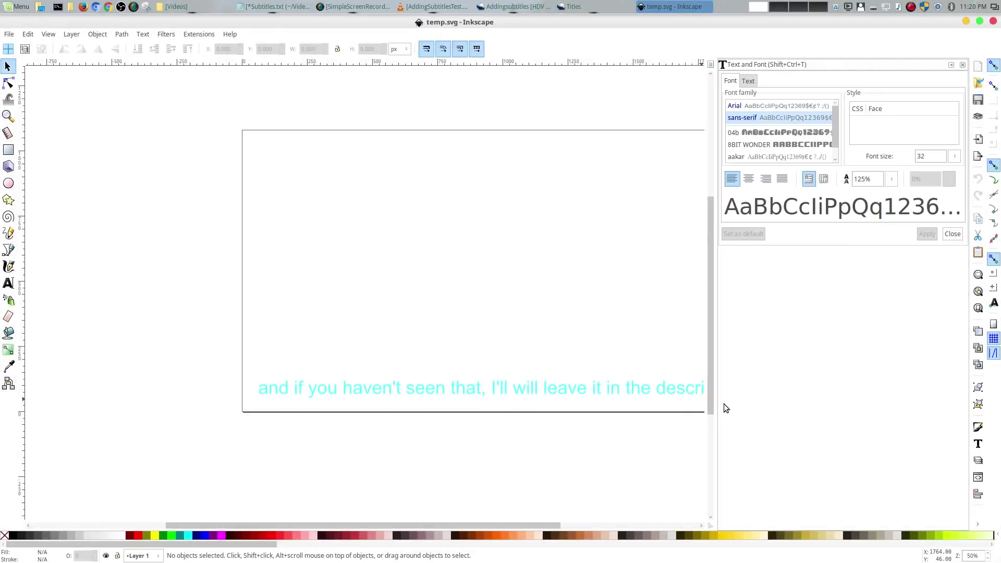
pyautogui.click(950, 64)
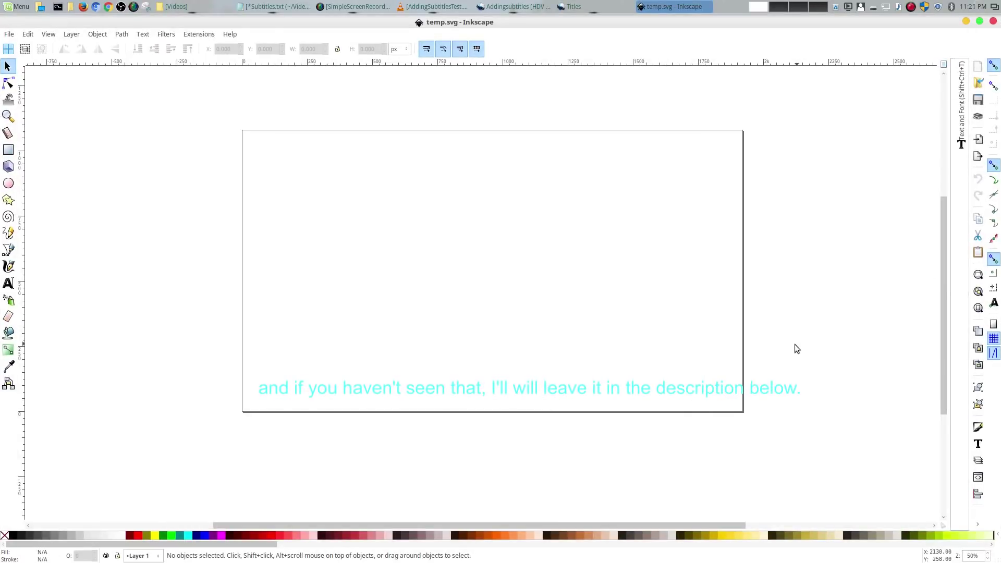
pyautogui.doubleClick(436, 392)
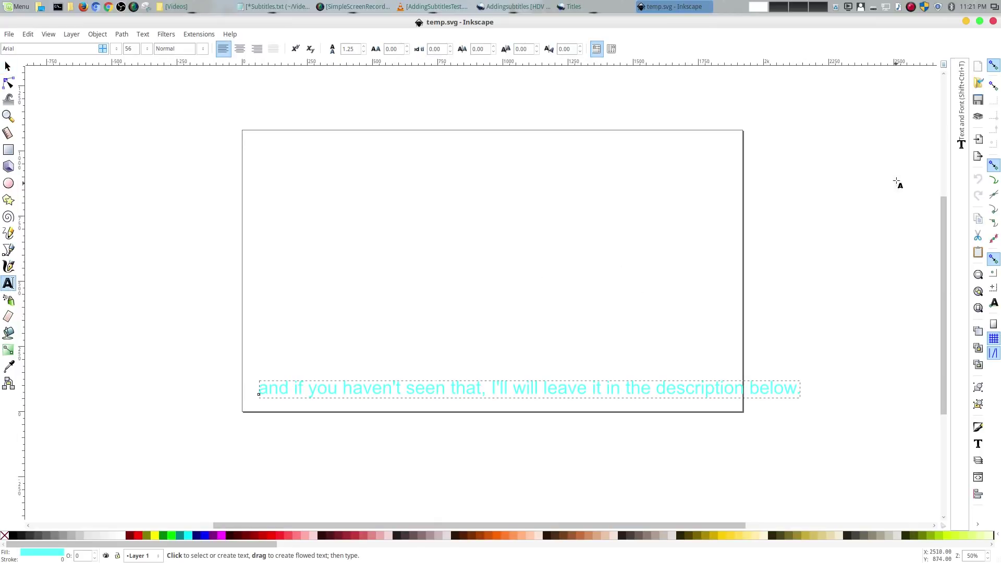
pyautogui.click(962, 141)
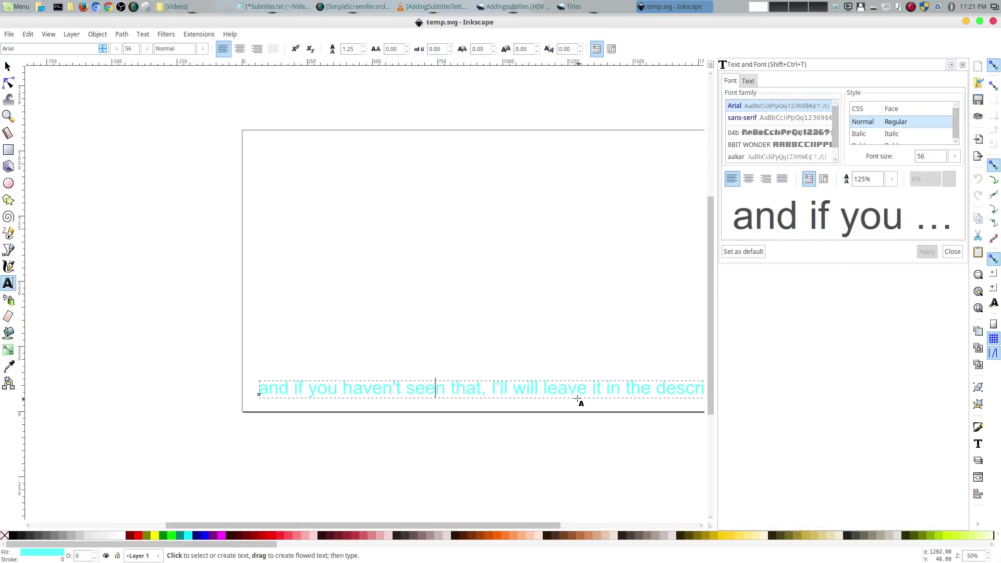
pyautogui.click(955, 156)
pyautogui.click(923, 425)
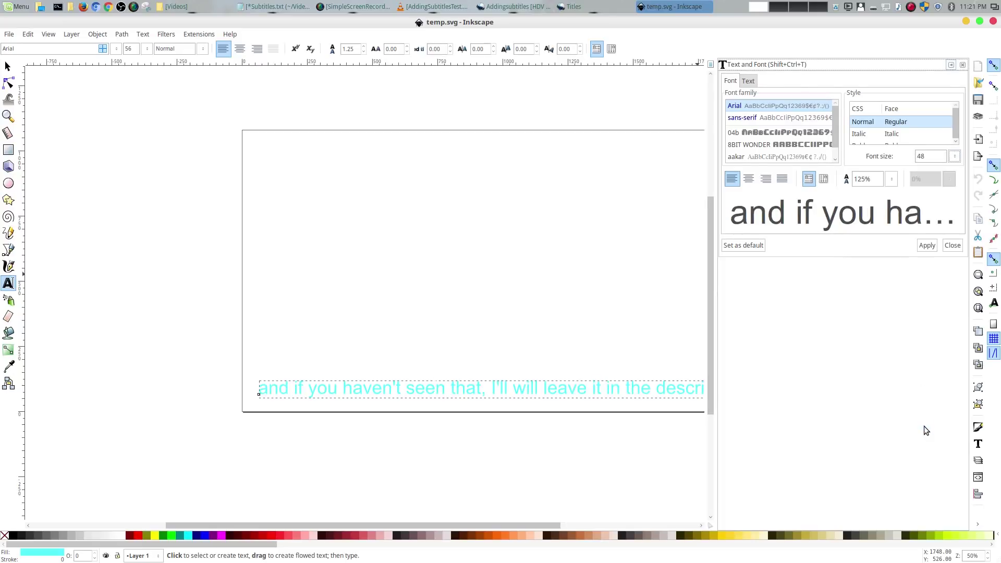
pyautogui.click(930, 246)
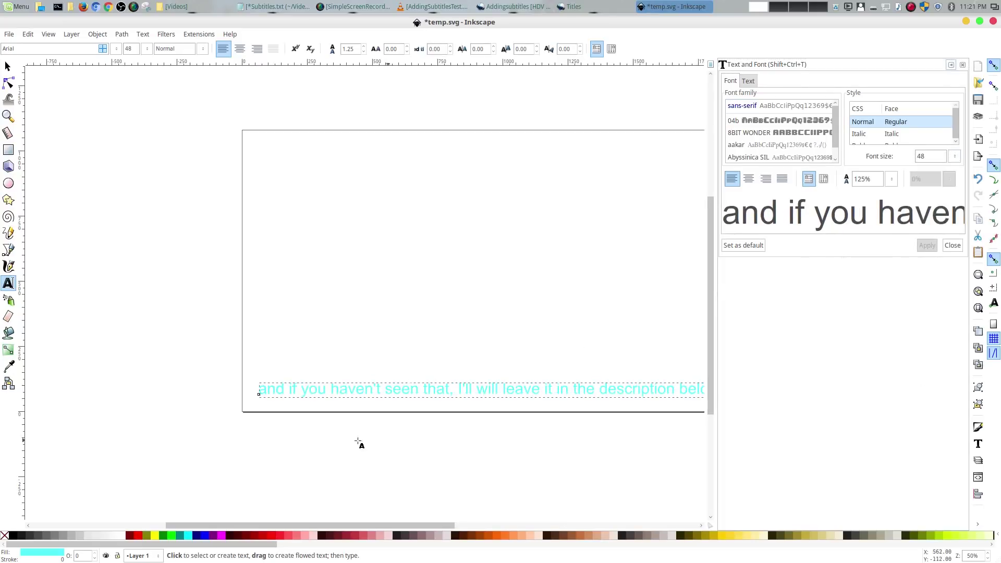
pyautogui.click(7, 67)
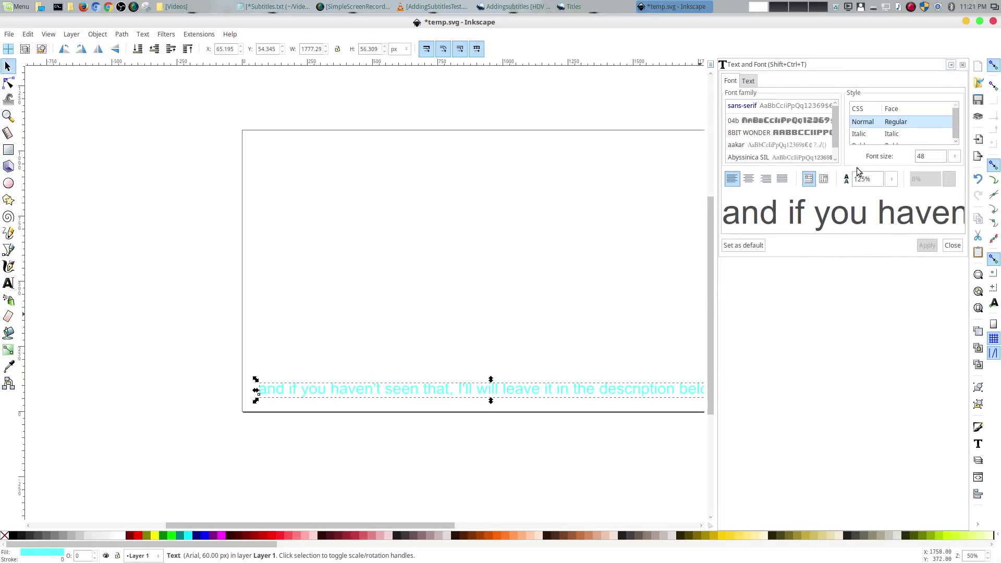
pyautogui.click(950, 65)
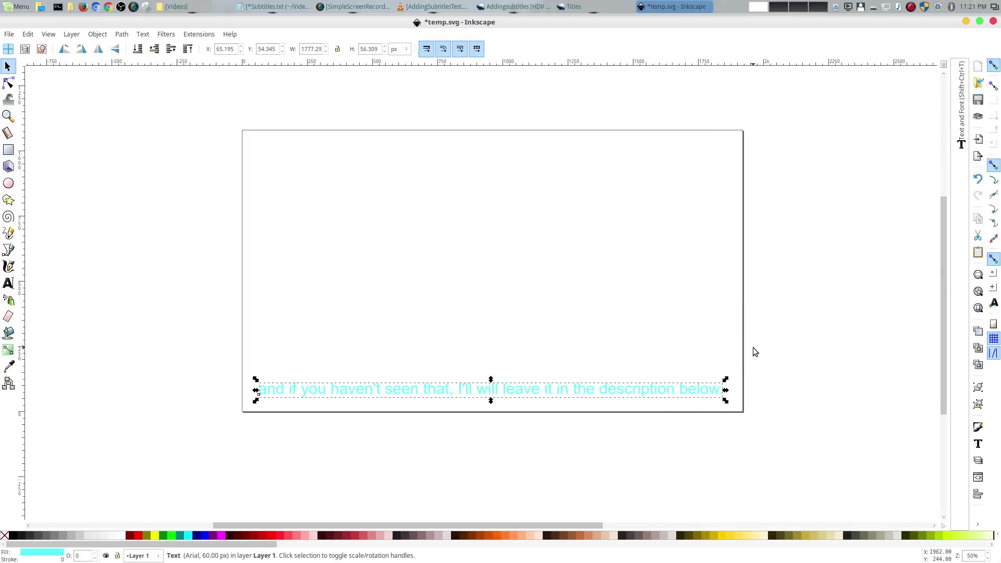
# Set the subtitle text's font size to 51 and select it as an object
pyautogui.doubleClick(686, 392)
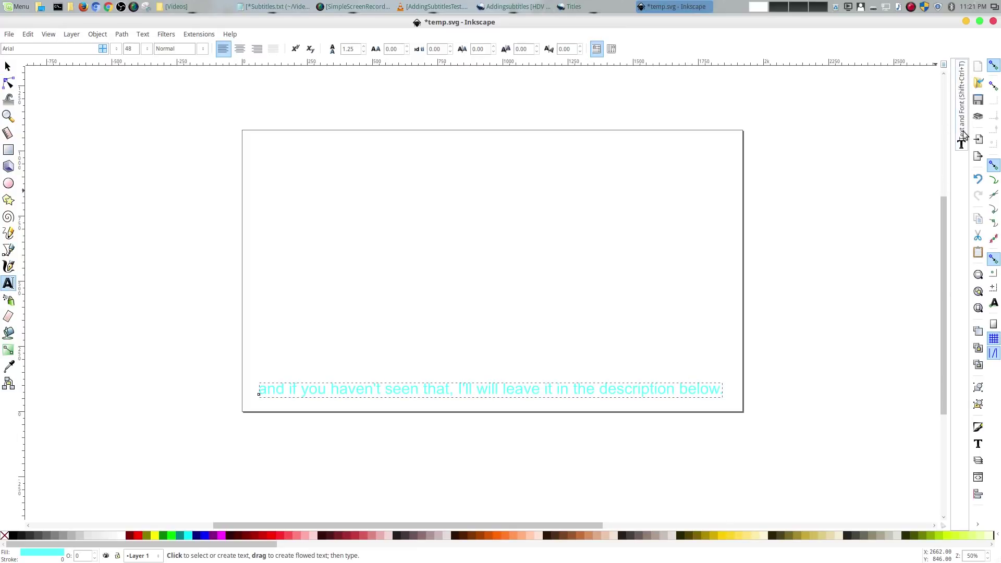
pyautogui.click(962, 134)
pyautogui.click(931, 157)
pyautogui.write('51')
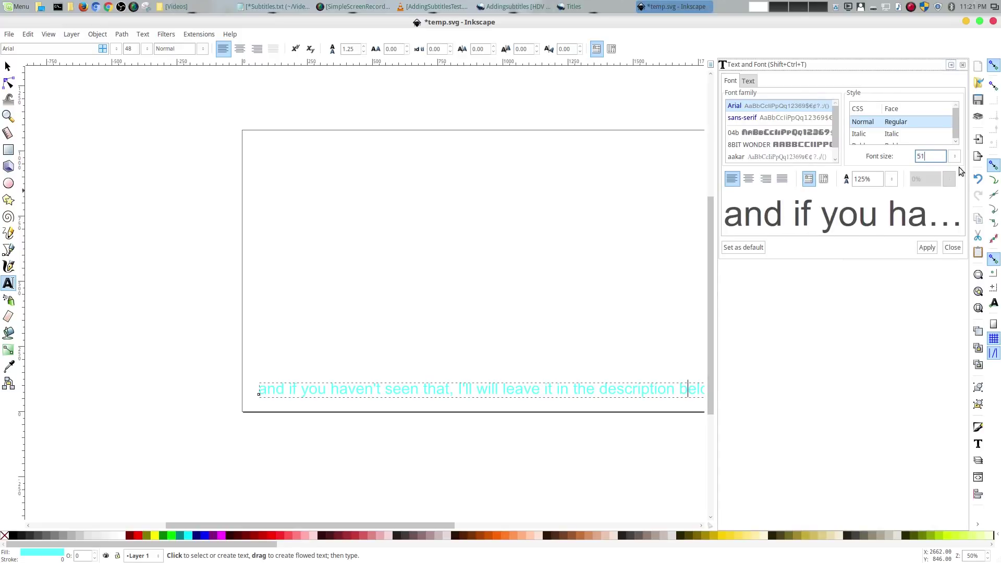
pyautogui.click(929, 247)
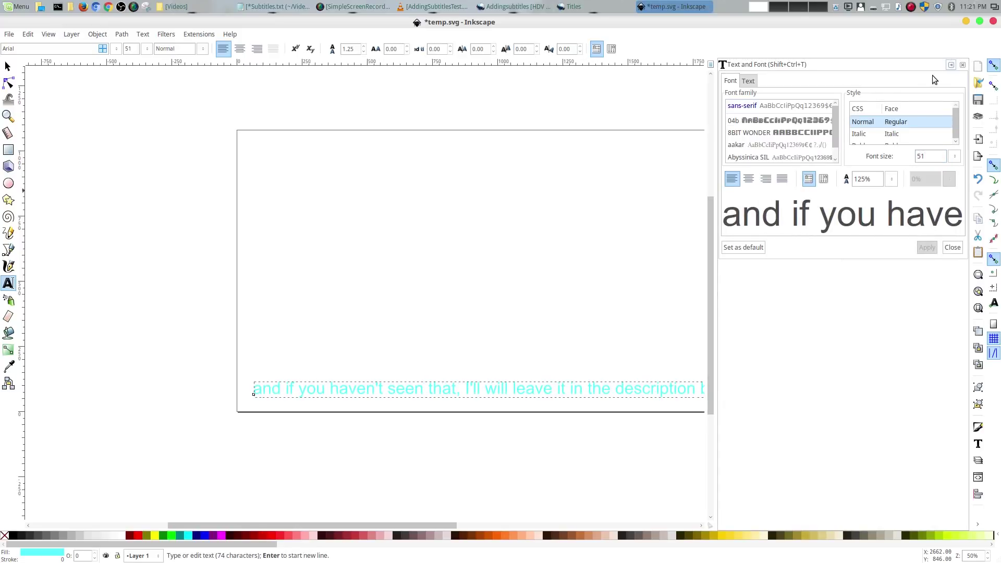
pyautogui.click(952, 65)
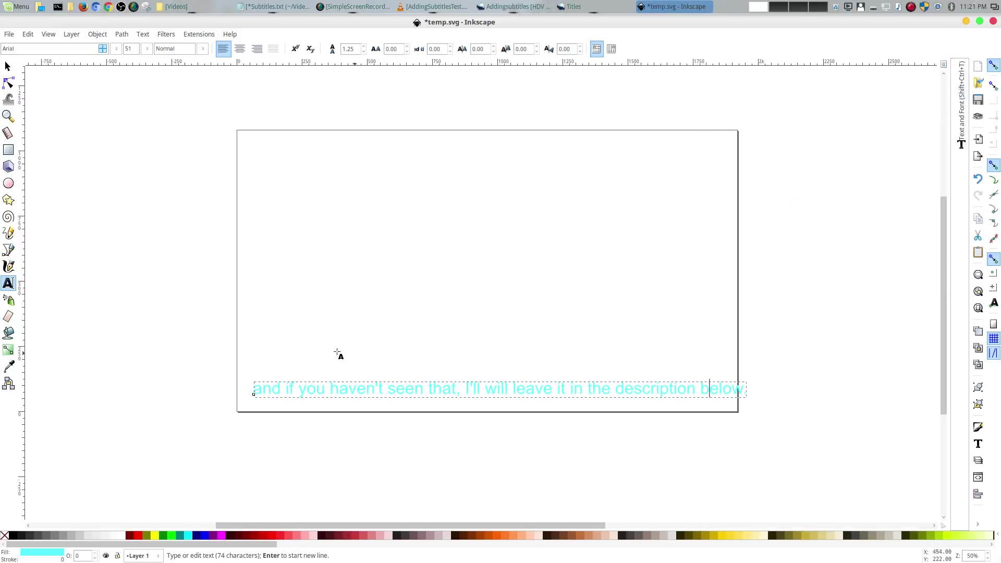
pyautogui.click(8, 67)
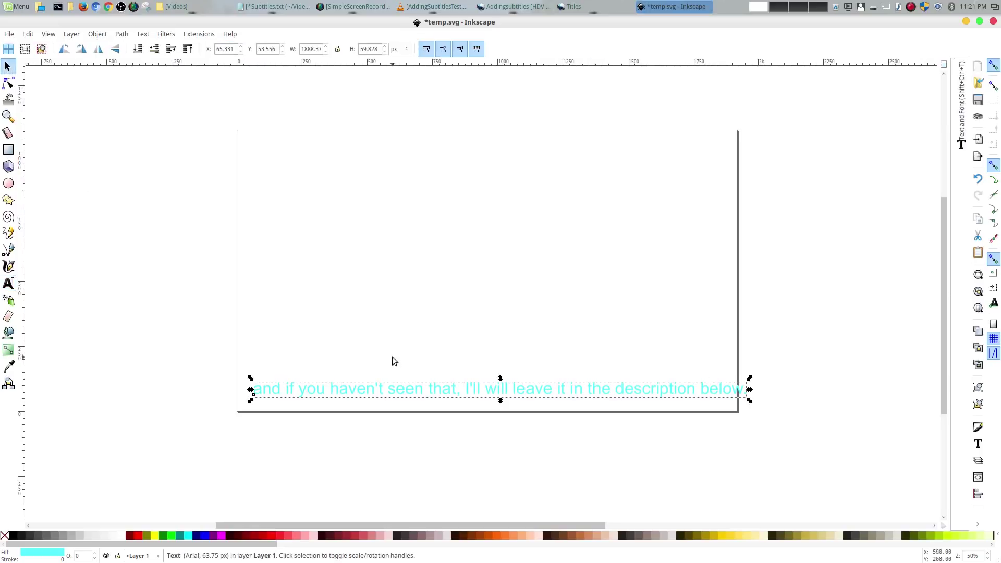
# Move the cyan subtitle text horizontally so it fits within the page width, and close Inkscape with the changes saved
pyautogui.moveTo(410, 391); pyautogui.dragTo(394, 391)
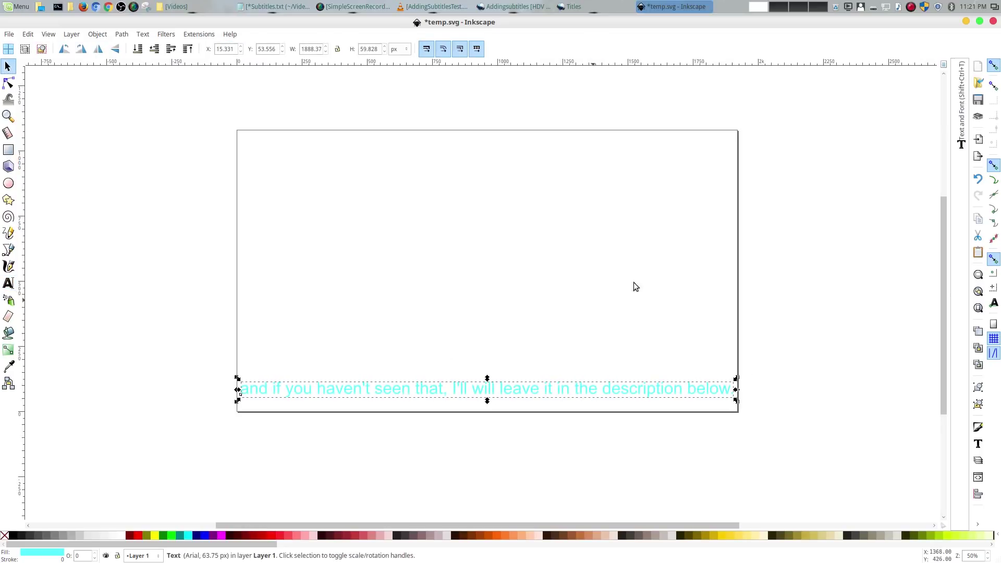
pyautogui.click(993, 21)
pyautogui.click(594, 337)
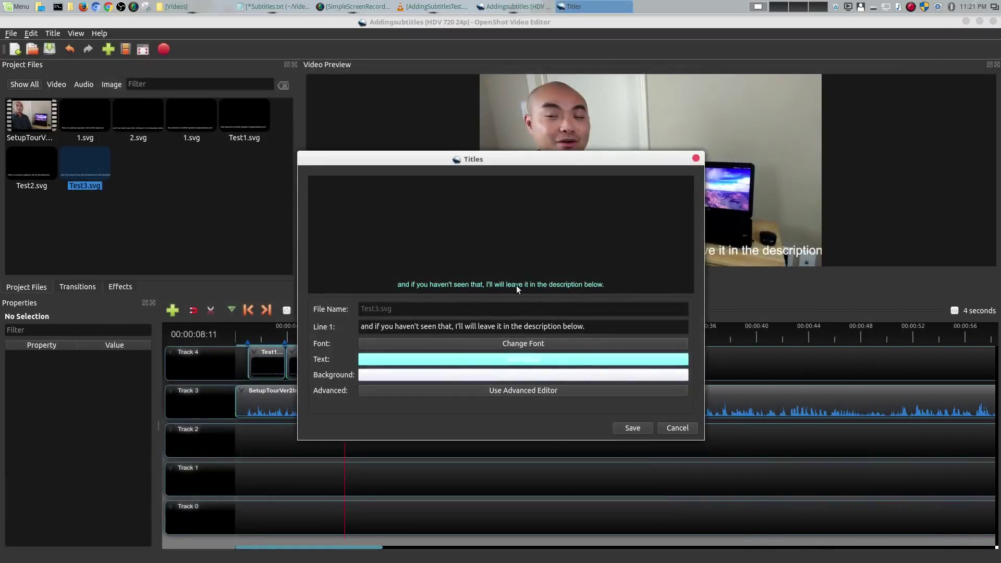
# Confirm white #ffffff as the title's background color and save the Test3.svg title
pyautogui.click(525, 374)
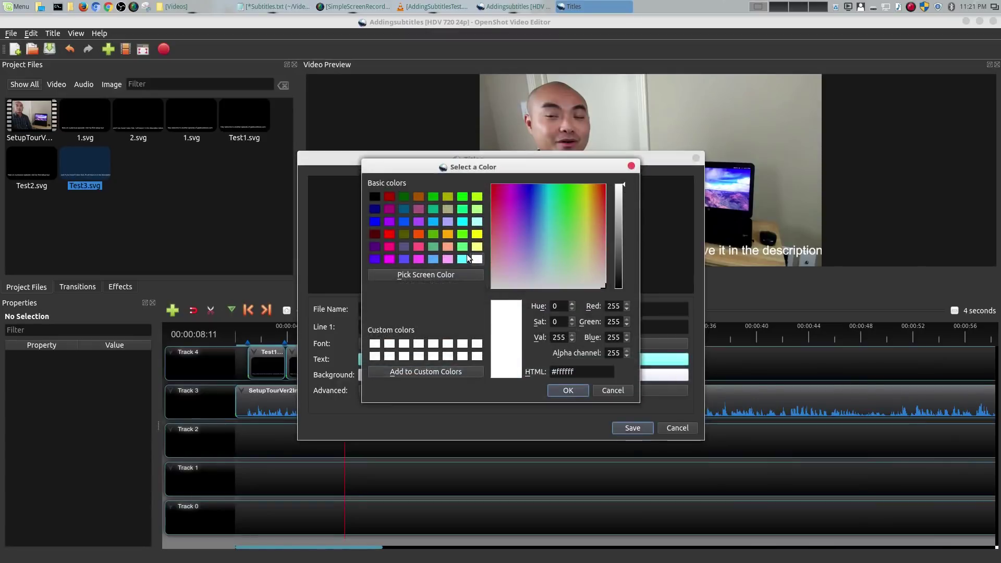
pyautogui.click(576, 391)
pyautogui.click(632, 427)
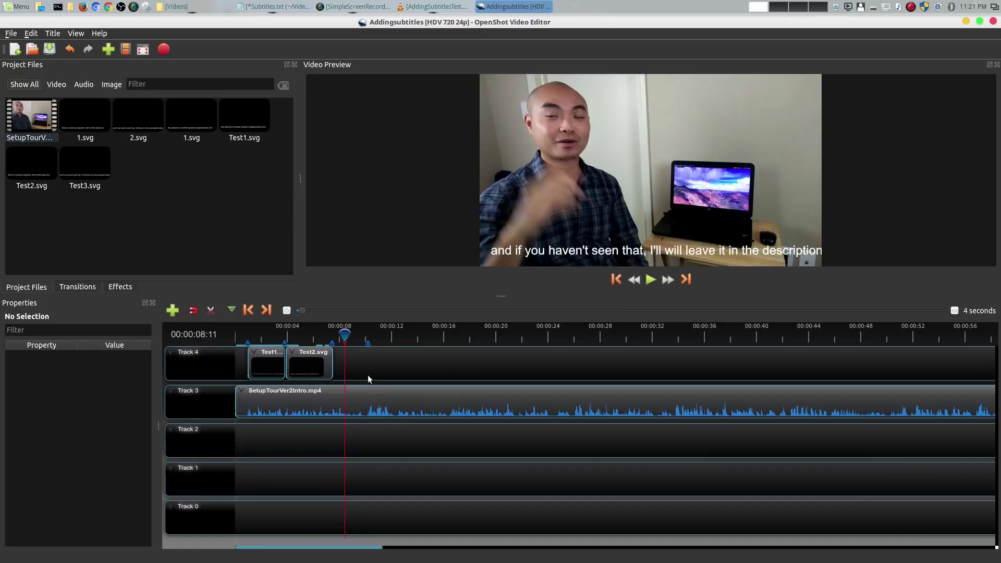
# Place Test3.svg on Track 4 just after Test2.svg and trim its end to the last marker, about 2.72 seconds long
pyautogui.scroll(1, 367, 374)
pyautogui.moveTo(94, 164); pyautogui.dragTo(301, 366)
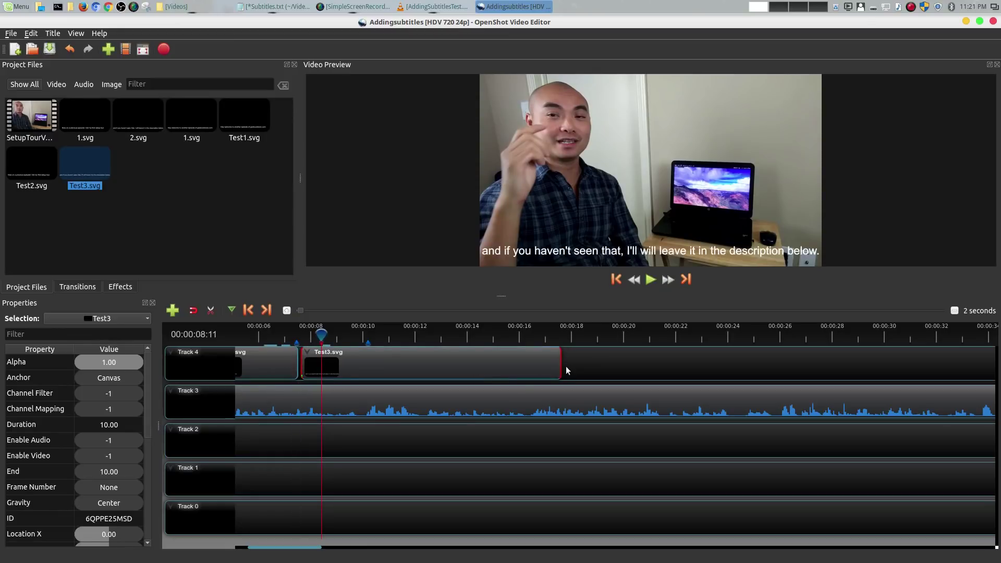
pyautogui.moveTo(559, 360); pyautogui.dragTo(371, 356)
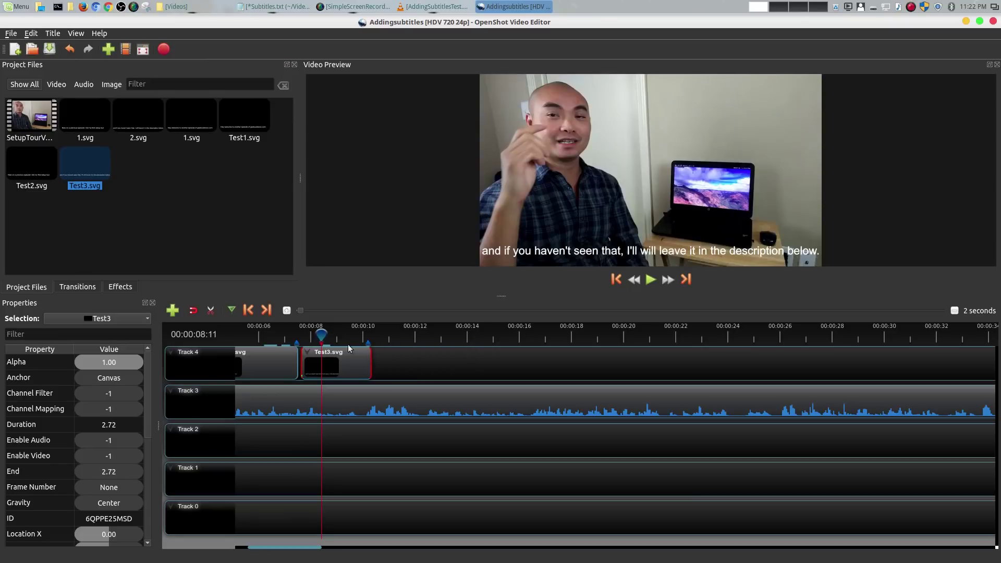
# Play the timeline from the beginning through the end of the Test3.svg clip to check the three subtitles' timing
pyautogui.moveTo(311, 551); pyautogui.dragTo(270, 545)
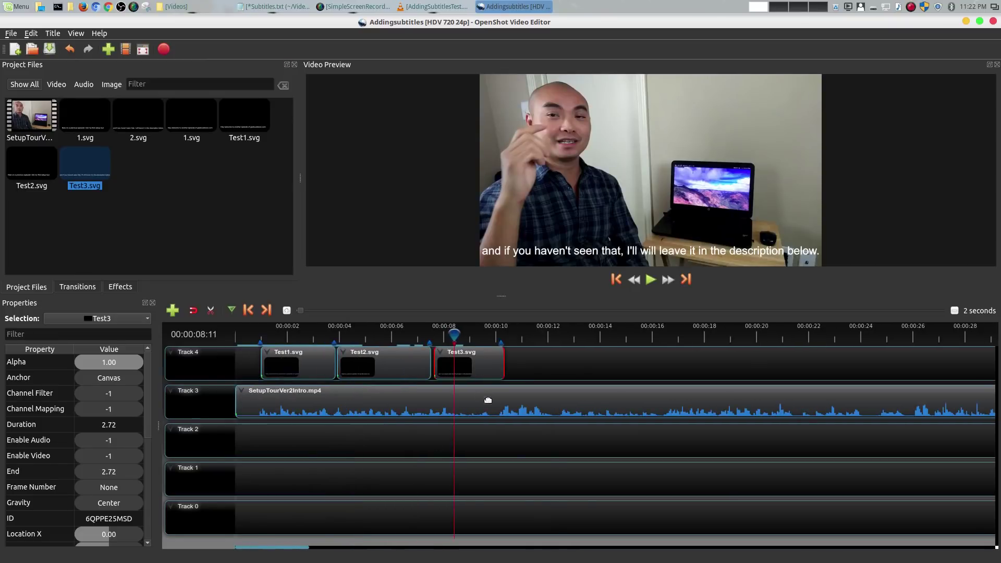
pyautogui.click(337, 331)
pyautogui.moveTo(319, 329); pyautogui.dragTo(223, 326)
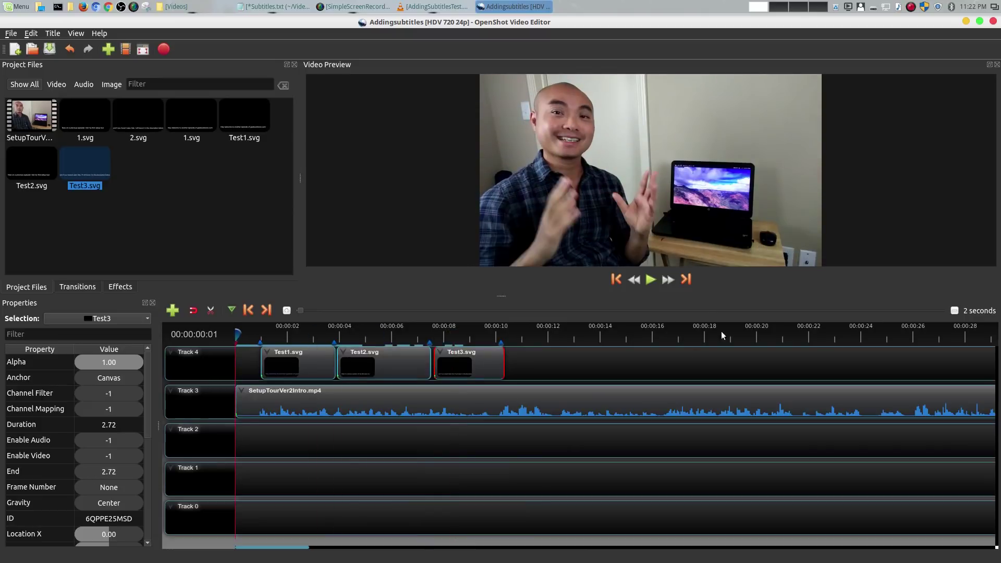
pyautogui.click(652, 279)
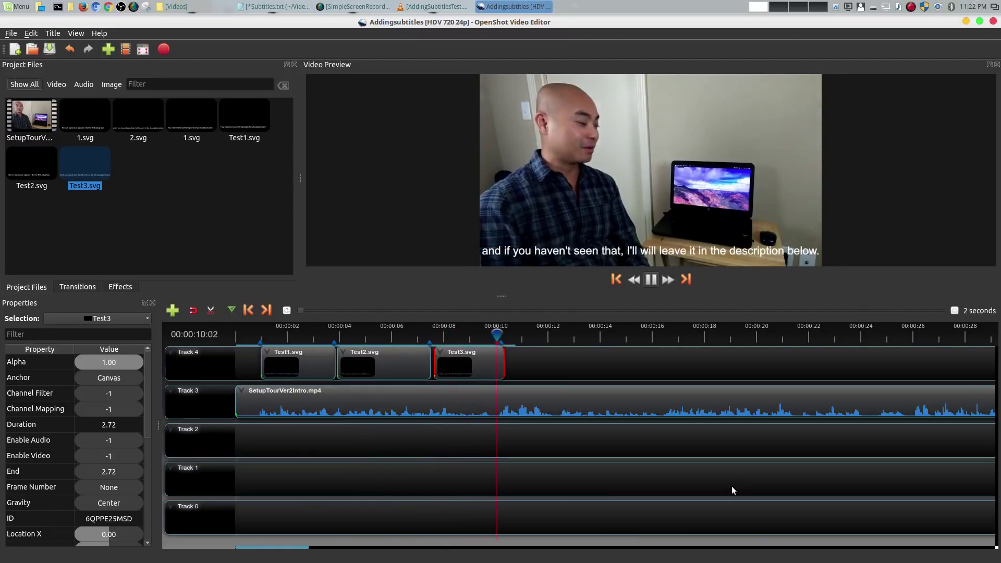
pyautogui.press('space')
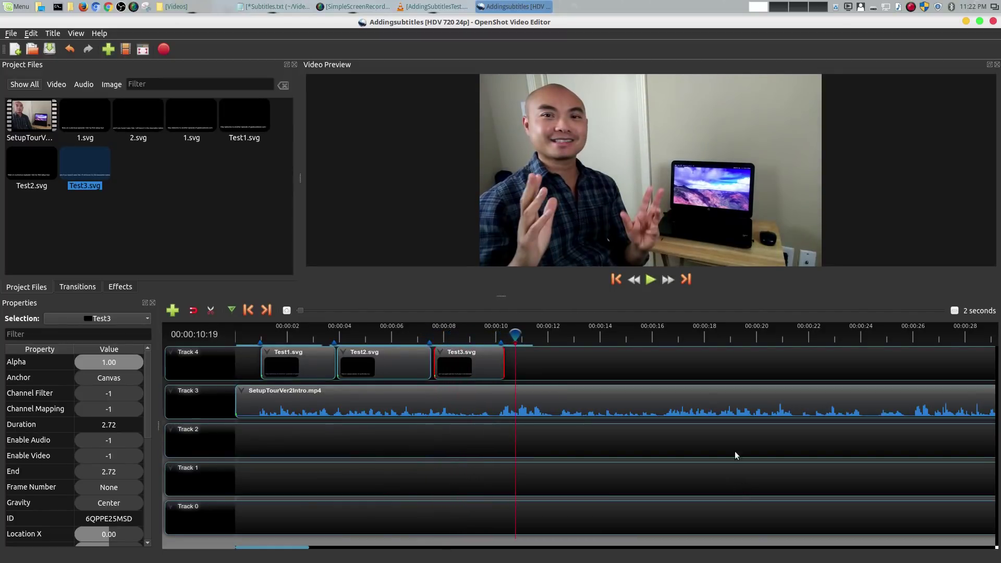
pyautogui.moveTo(479, 368); pyautogui.dragTo(478, 363)
# Save the edited Subtitles.txt file and minimize the text editor to return to OpenShot
pyautogui.click(280, 6)
pyautogui.click(177, 125)
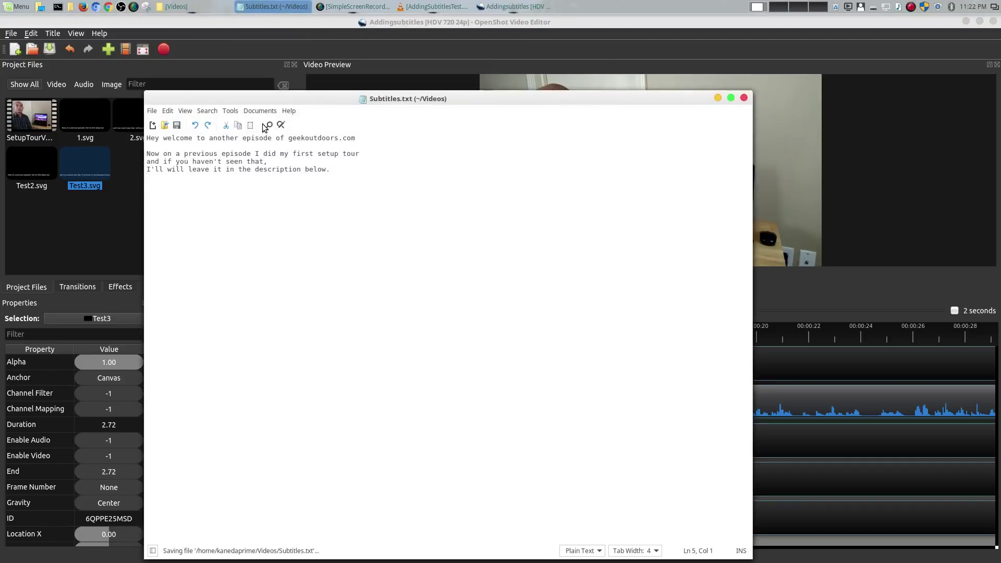
pyautogui.moveTo(433, 101); pyautogui.dragTo(632, 68)
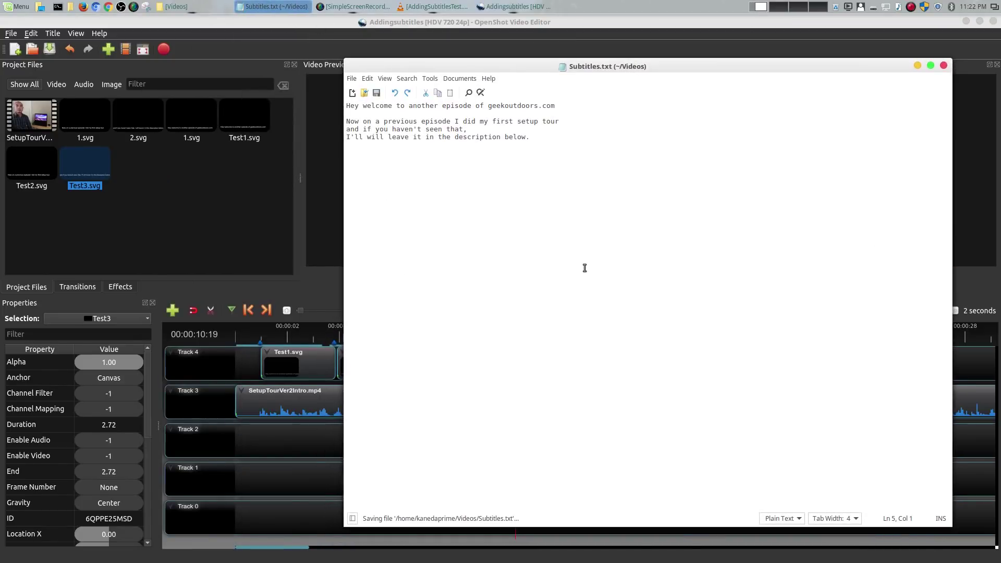
pyautogui.click(919, 64)
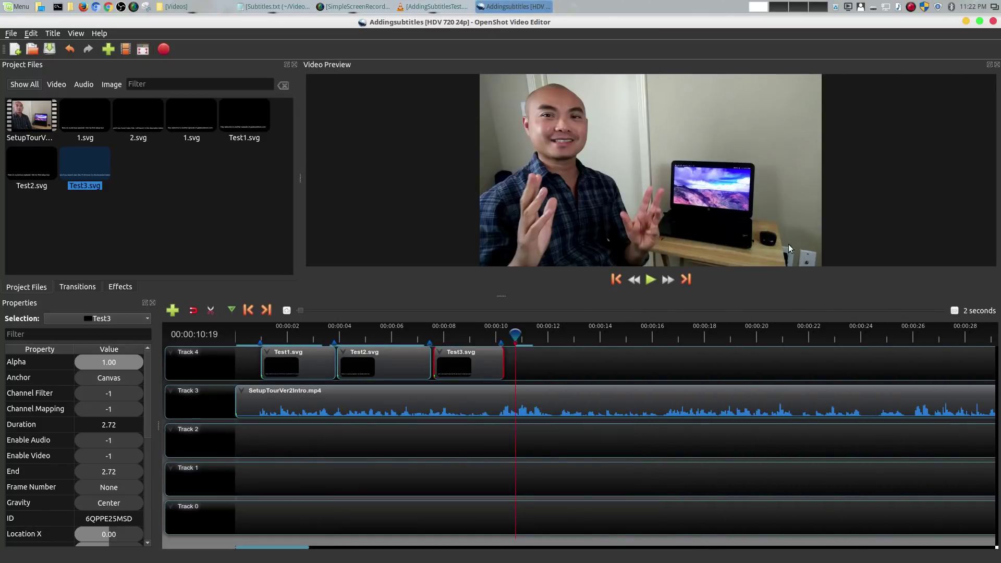